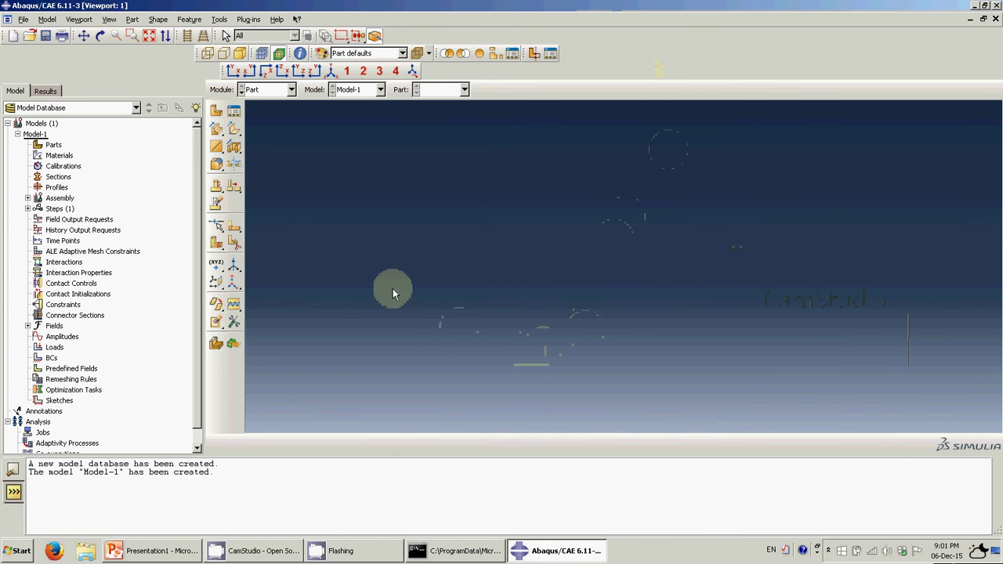
Switch to PowerPoint and review the cohesive element illustration and the steel and cohesive properties on the Materials slide
left_click(189, 556)
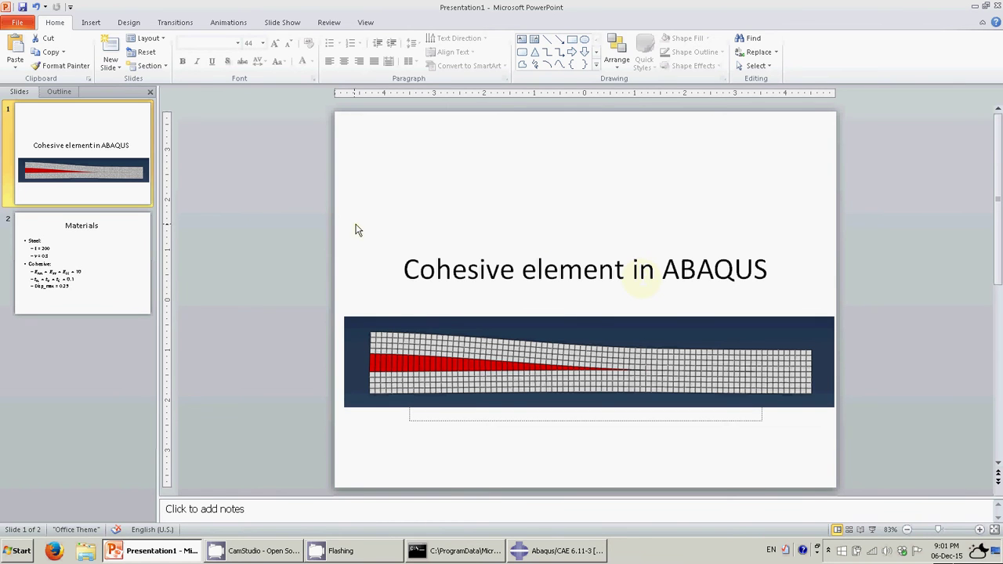
left_click(582, 343)
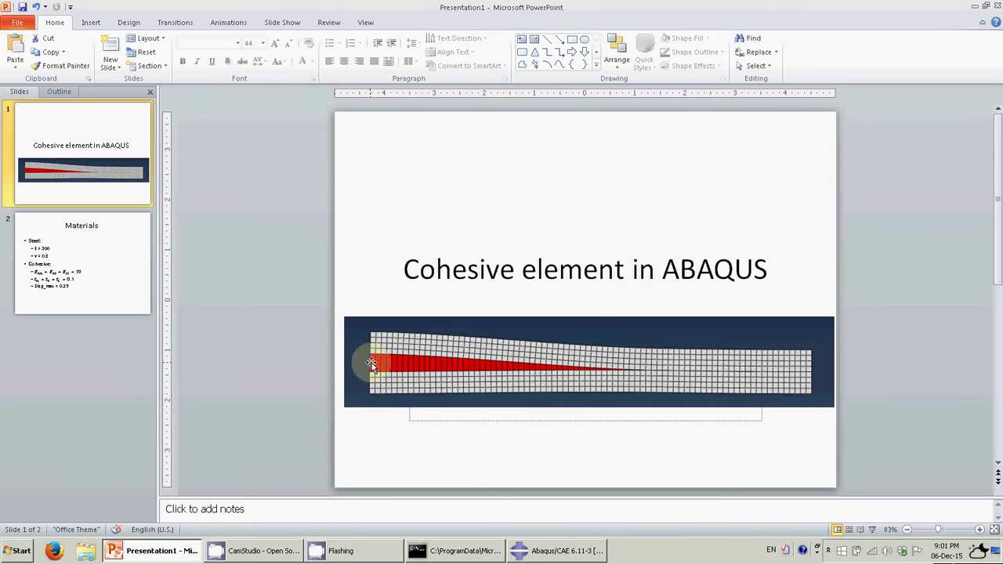
left_click(116, 270)
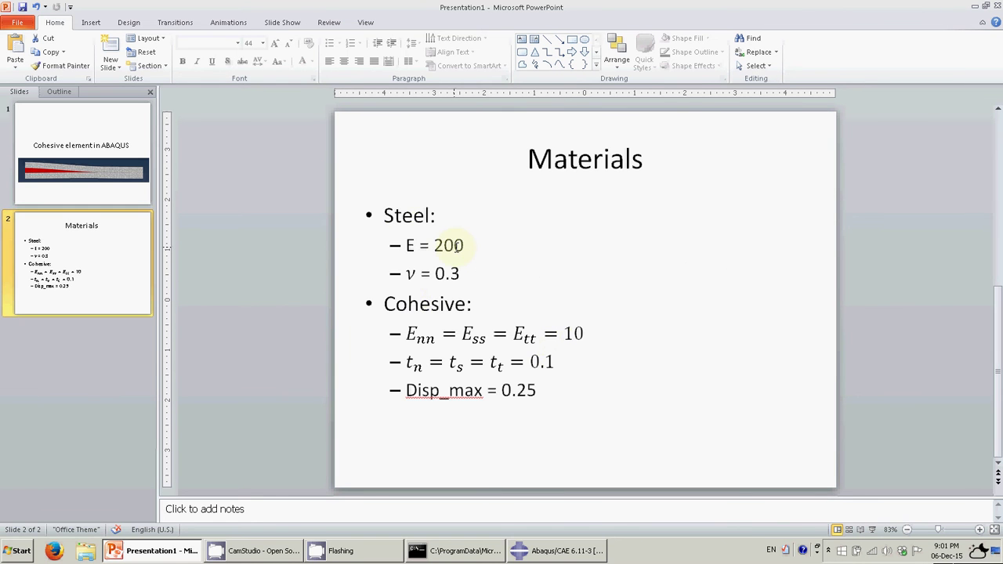
left_click(545, 558)
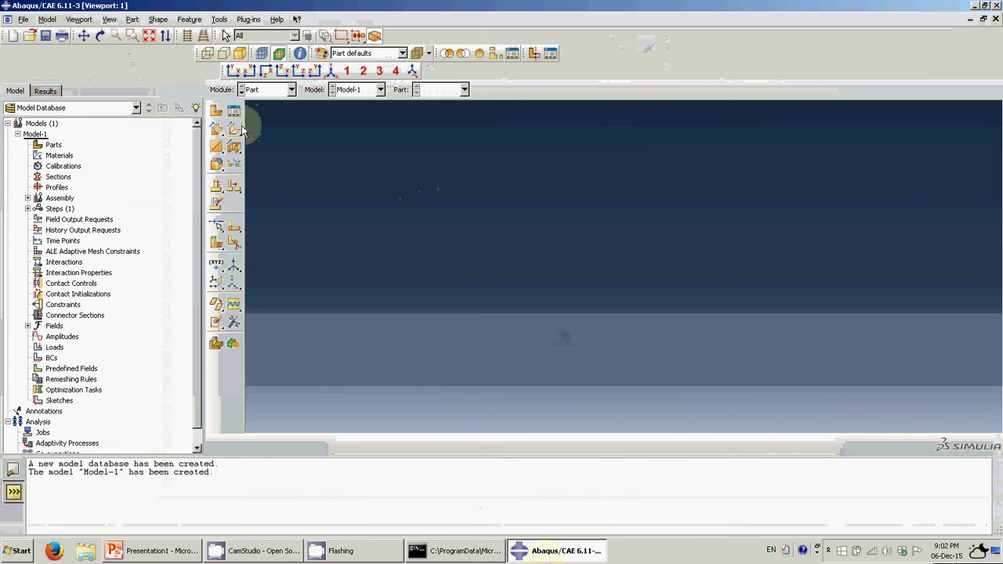
left_click(165, 553)
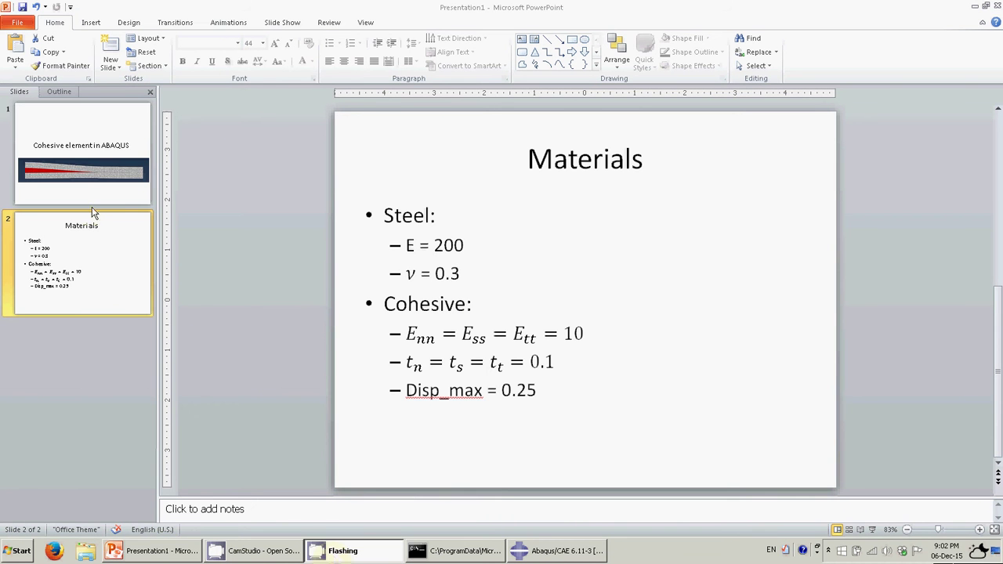
left_click(105, 161)
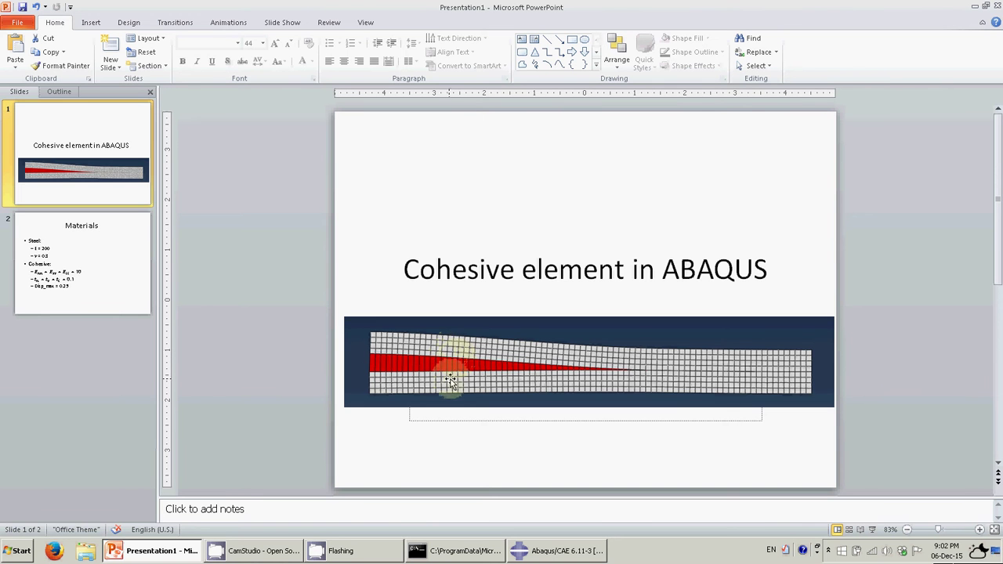
Switch back to Abaqus/CAE and create a 3D deformable solid extrusion part with an approximate size of 200
key("alt+Tab")
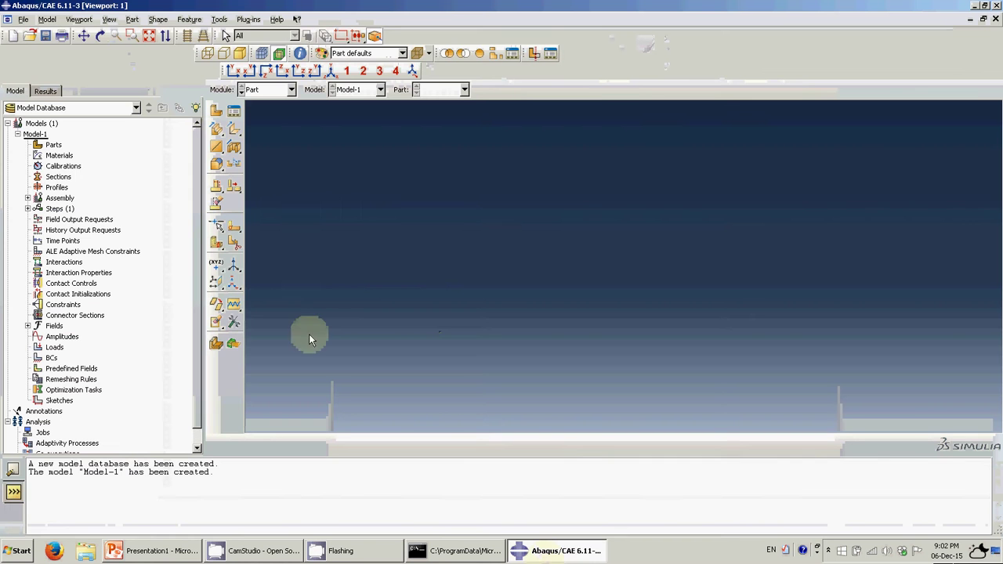
left_click(215, 110)
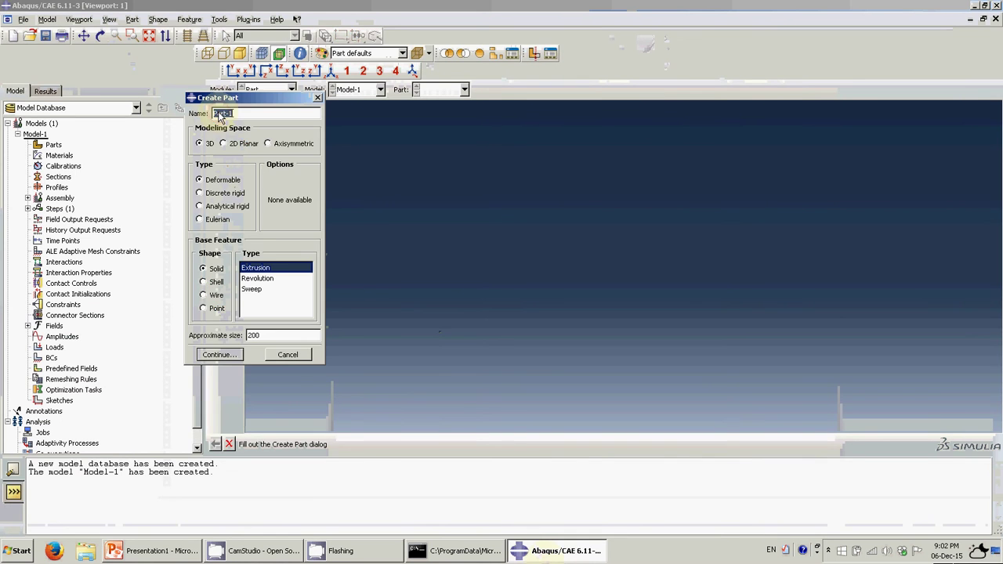
left_click(219, 354)
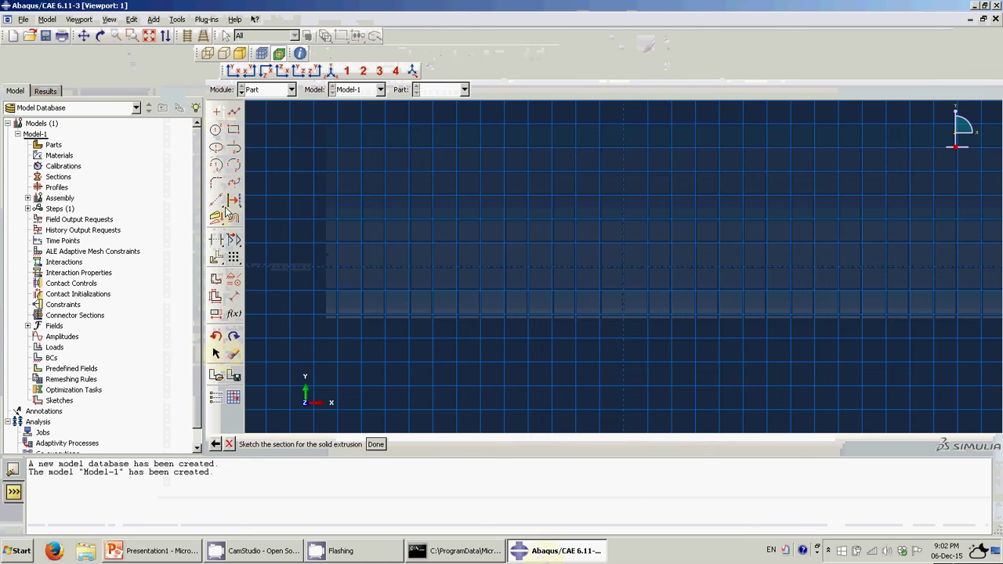
Sketch a rectangle from the origin to the opposite corner at 400,20 as the extrusion section
left_click(233, 131)
left_click(623, 267)
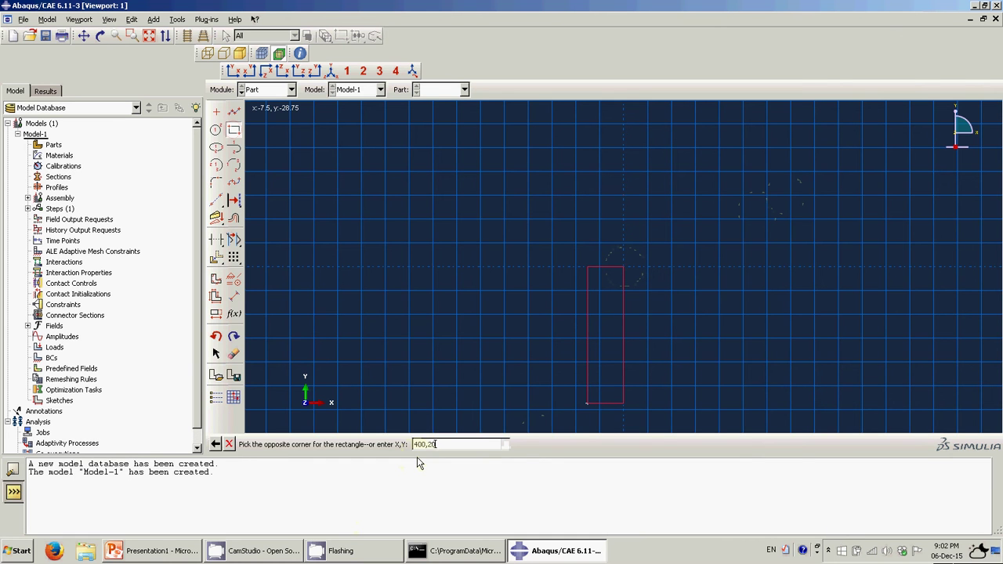
key("BackSpace")
type("1")
key("Return")
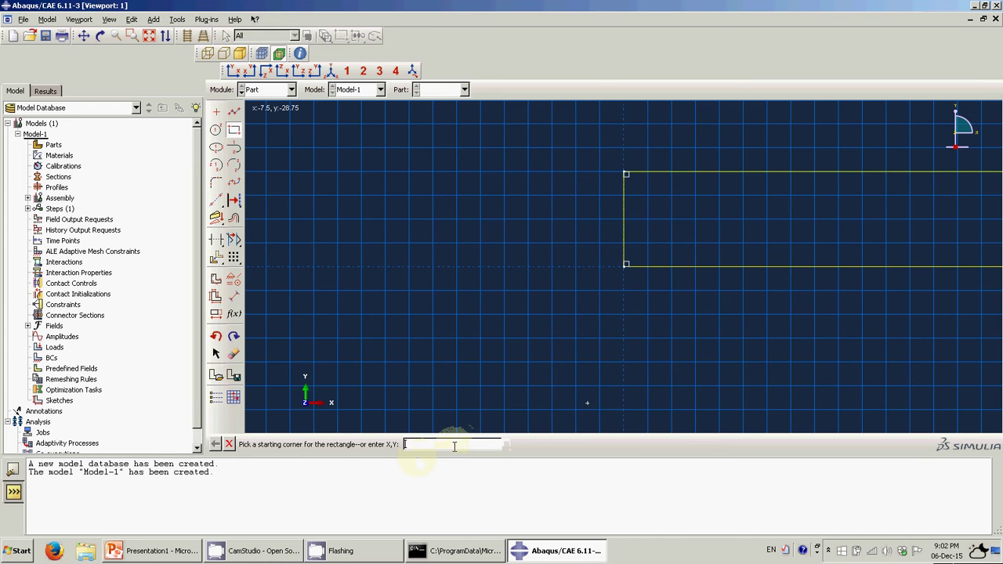
Finish the section sketch and extrude the rectangle to a depth of 20
left_click(234, 129)
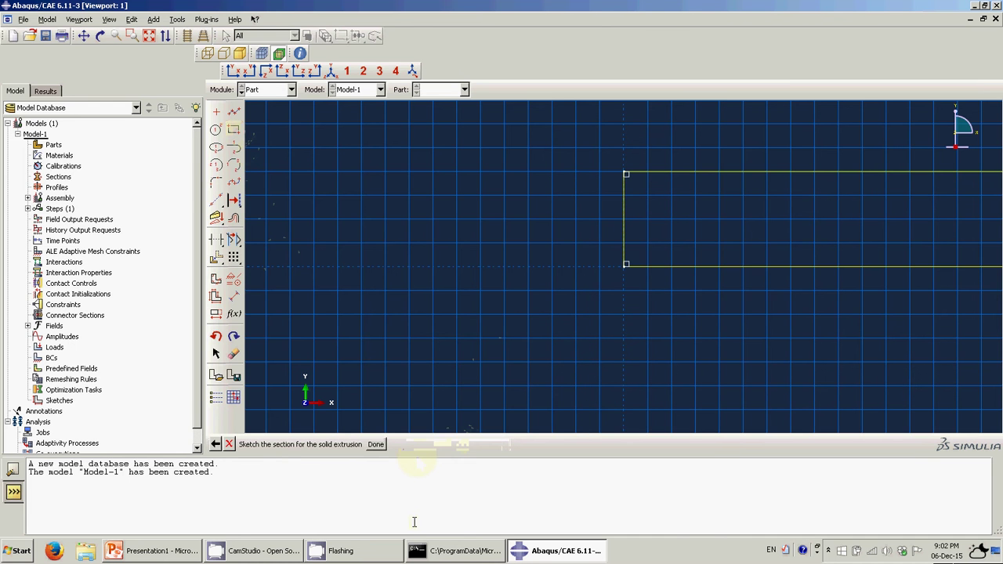
left_click(376, 444)
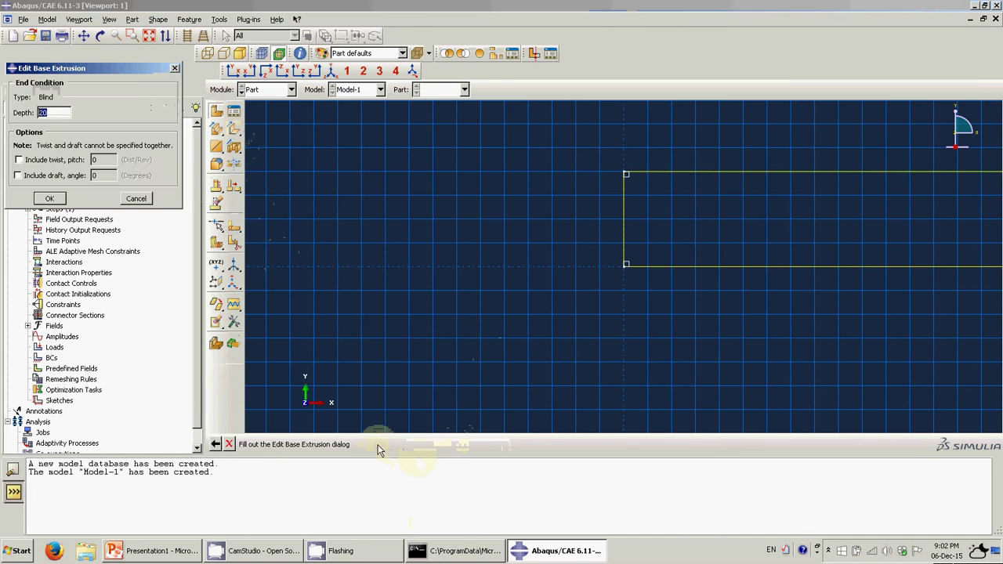
left_click(45, 196)
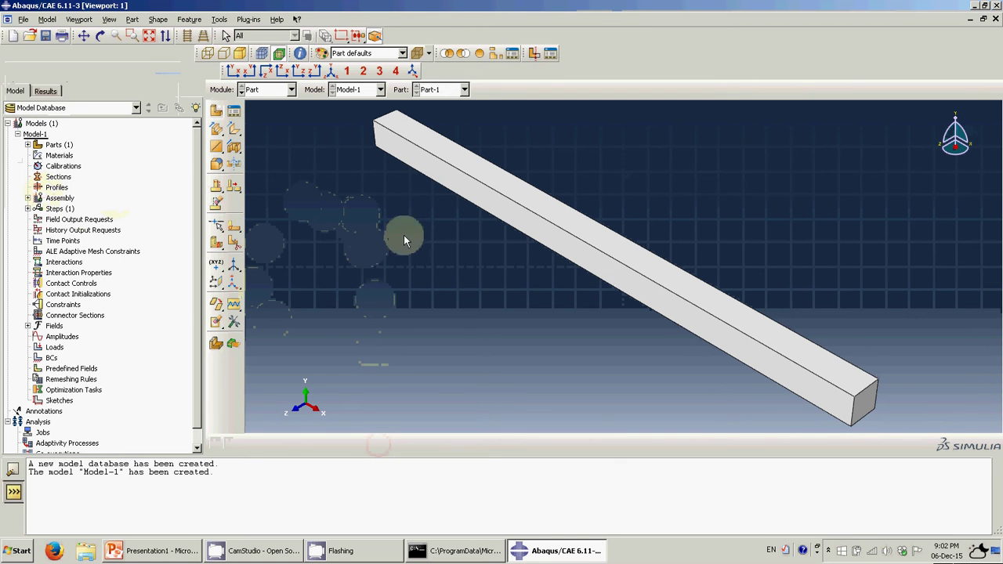
Create a datum plane offset 10 from the bar's top face, with the offset direction flipped into the solid
left_click(216, 283)
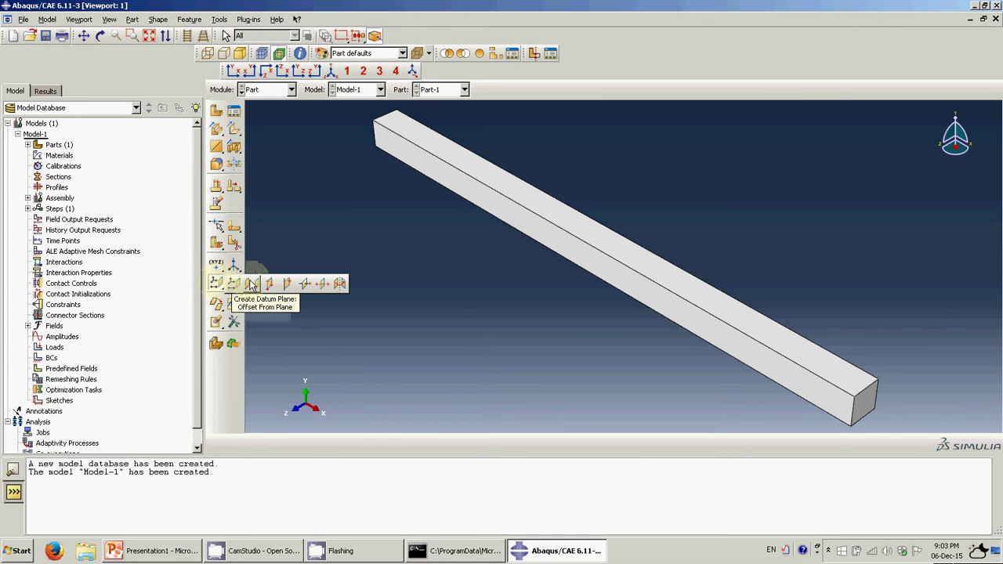
left_click(251, 283)
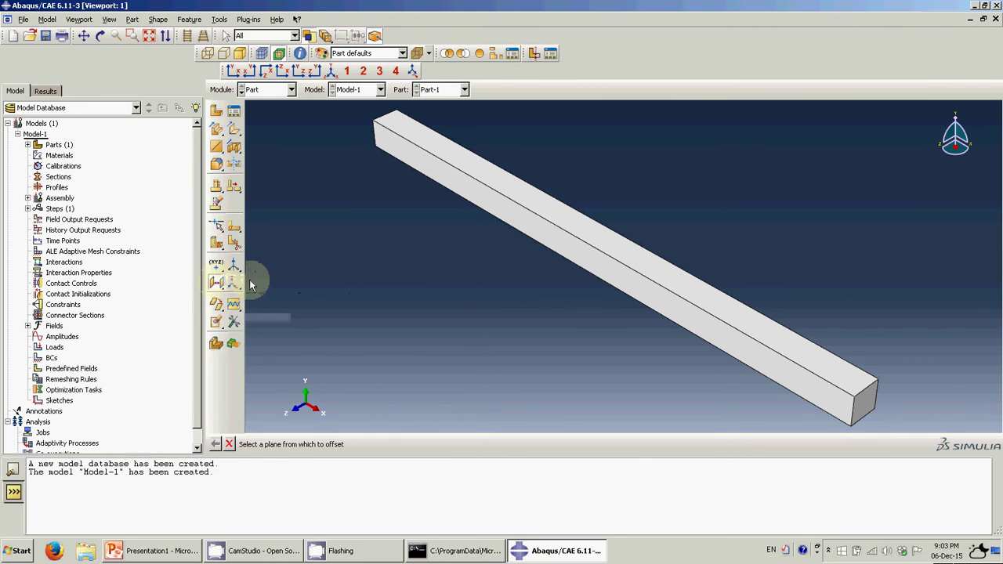
left_click(654, 270)
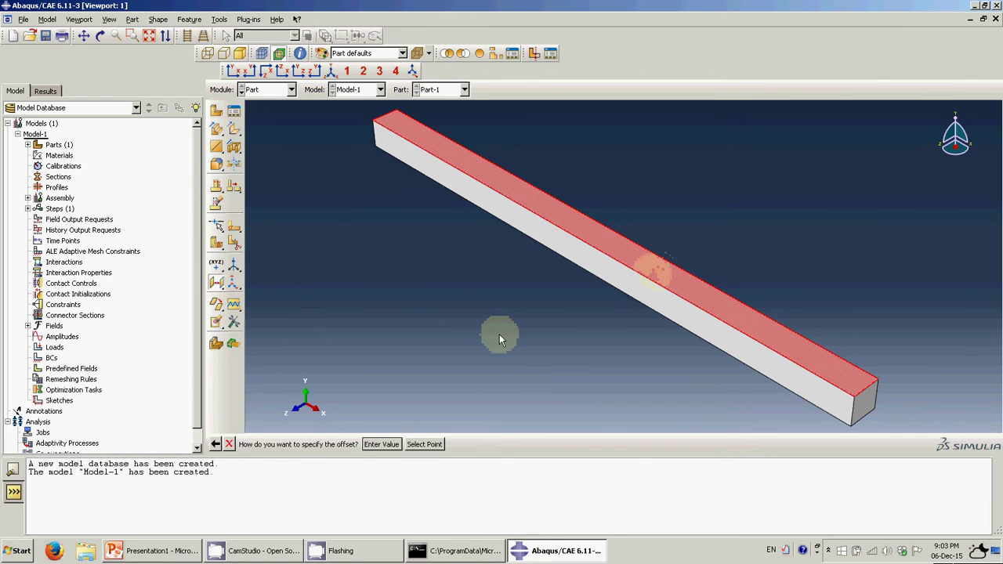
left_click(380, 444)
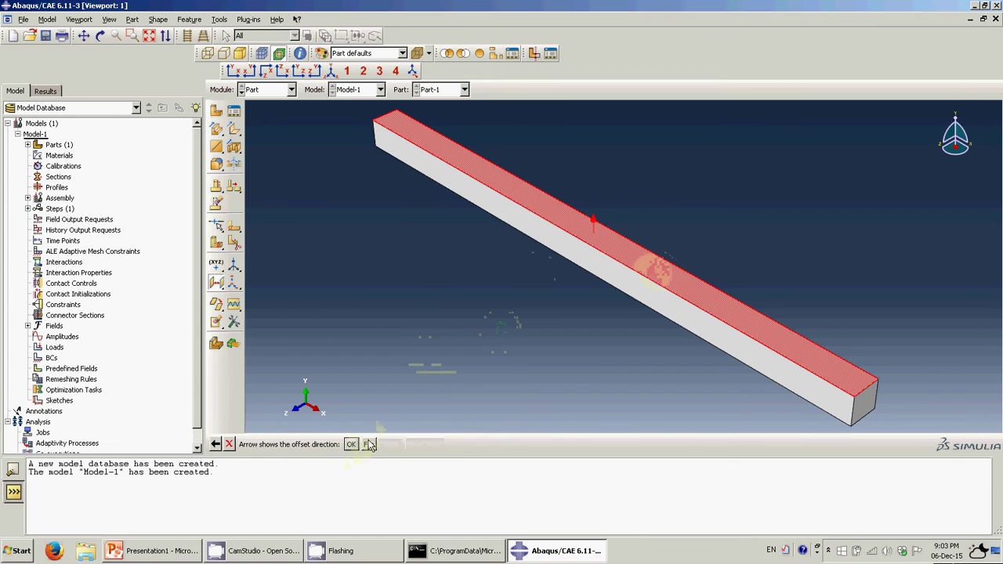
left_click(368, 444)
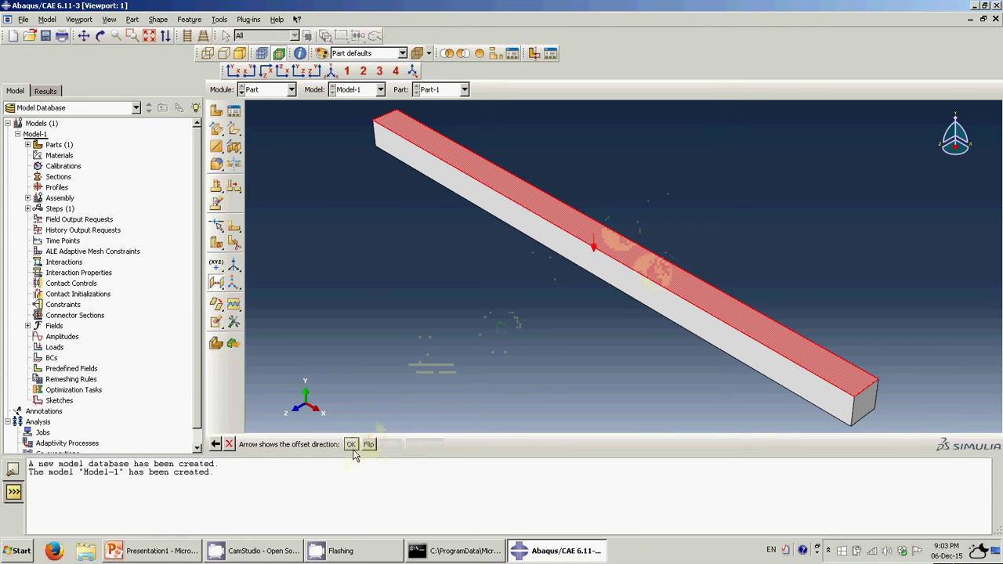
left_click(350, 444)
type("40")
key("BackSpace")
key("BackSpace")
type("10")
key("Return")
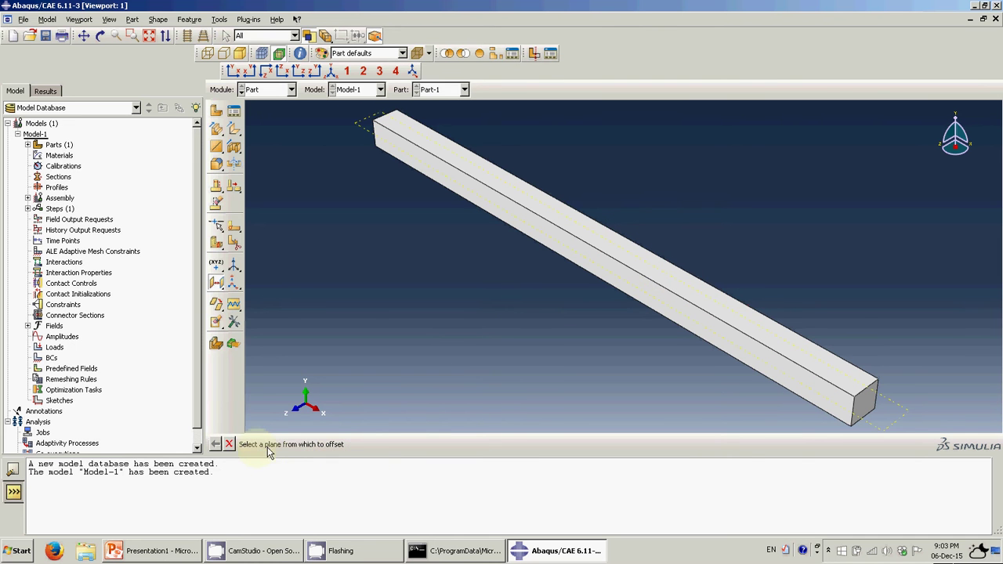
Create a second datum plane offset 10.001 downward from the bar's top face and end the datum command
left_click(619, 241)
middle_click(506, 314)
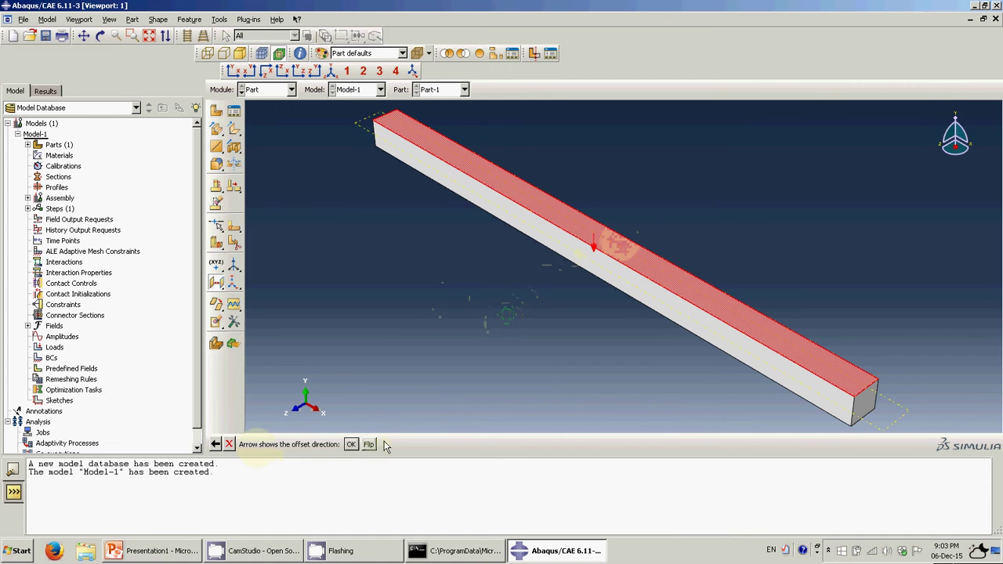
left_click(351, 445)
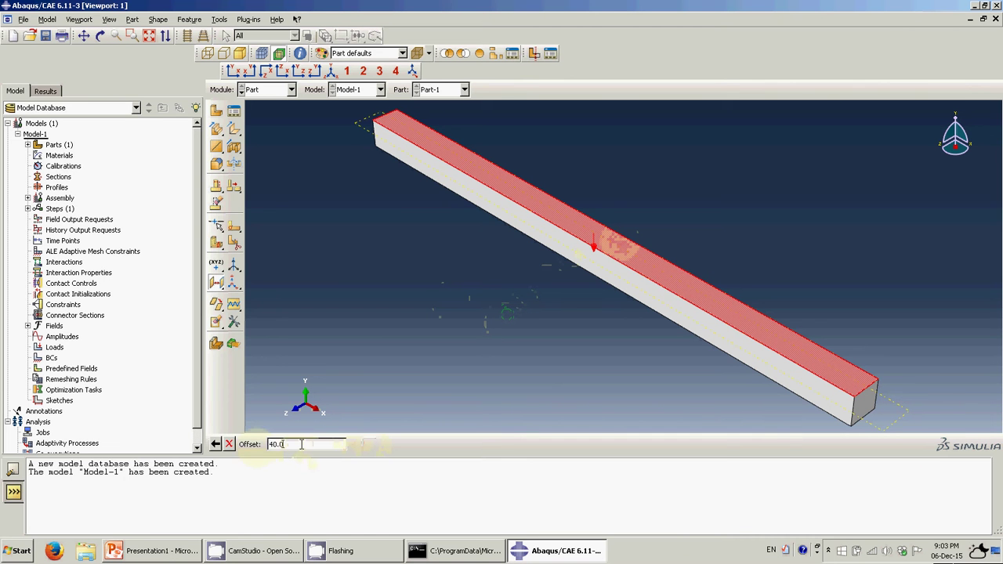
type("10.001")
key("Return")
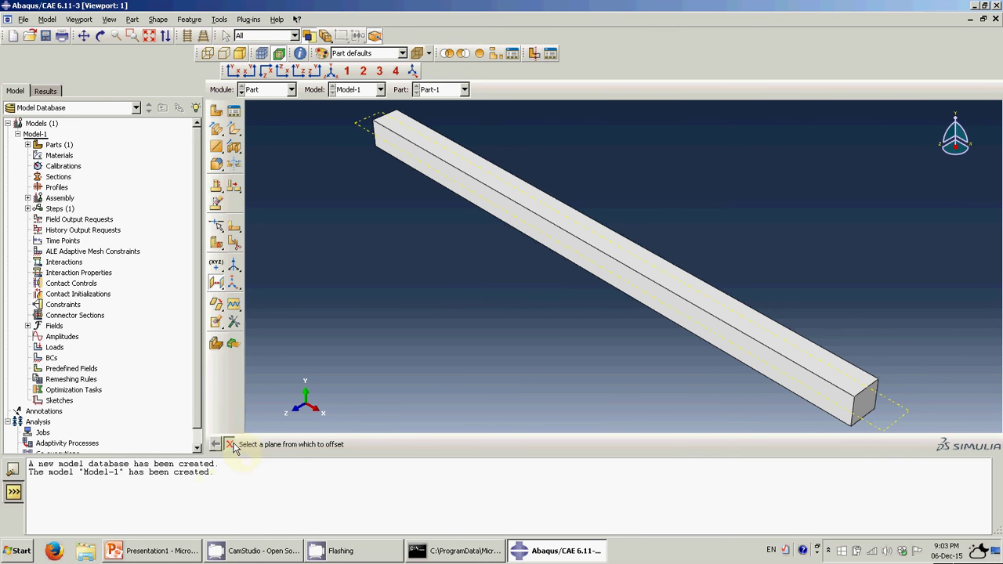
left_click(229, 444)
Partition the bar's cell using the lower of the two closely spaced datum planes
scroll(682, 291, "up", 3)
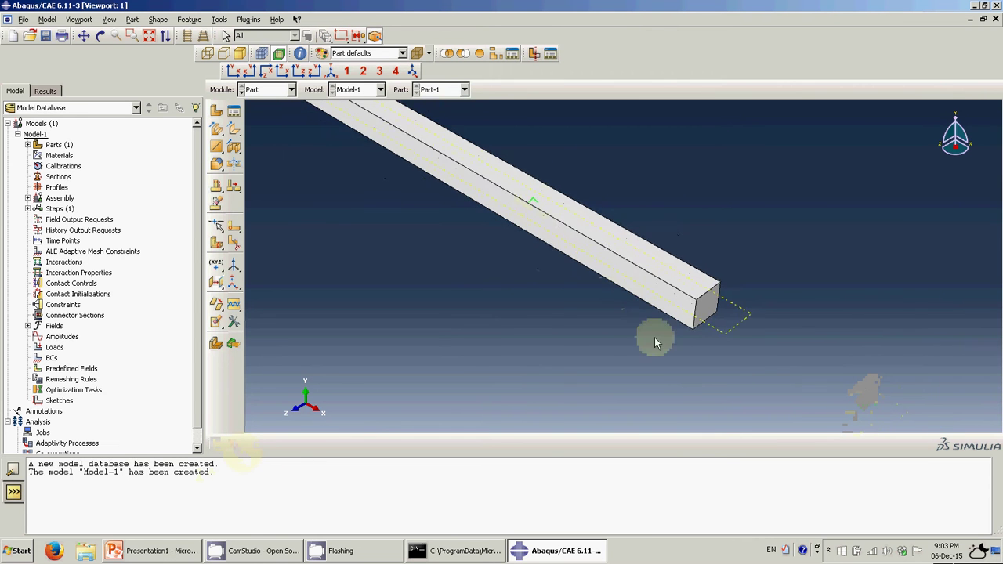
scroll(703, 307, "up", 4)
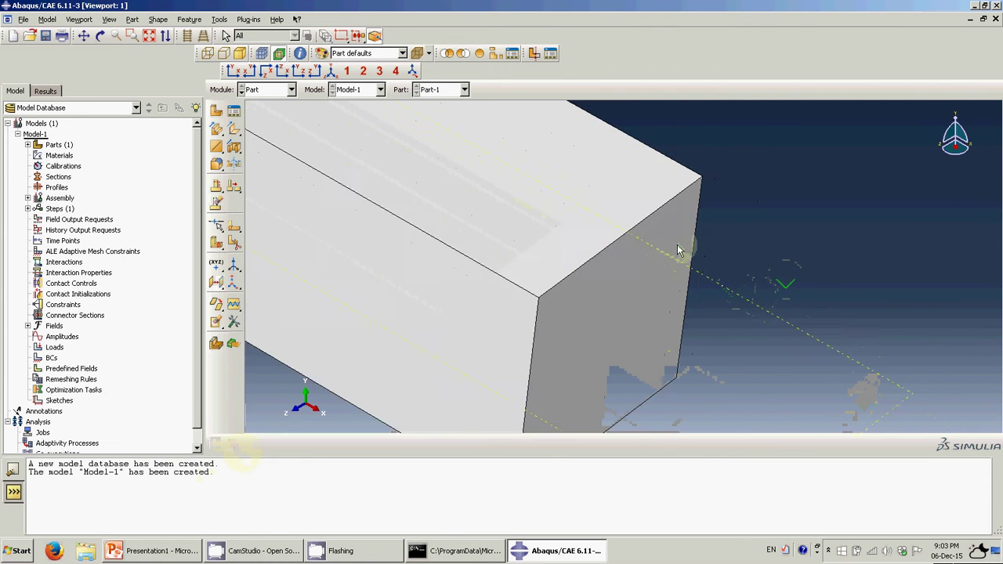
scroll(697, 288, "up", 2)
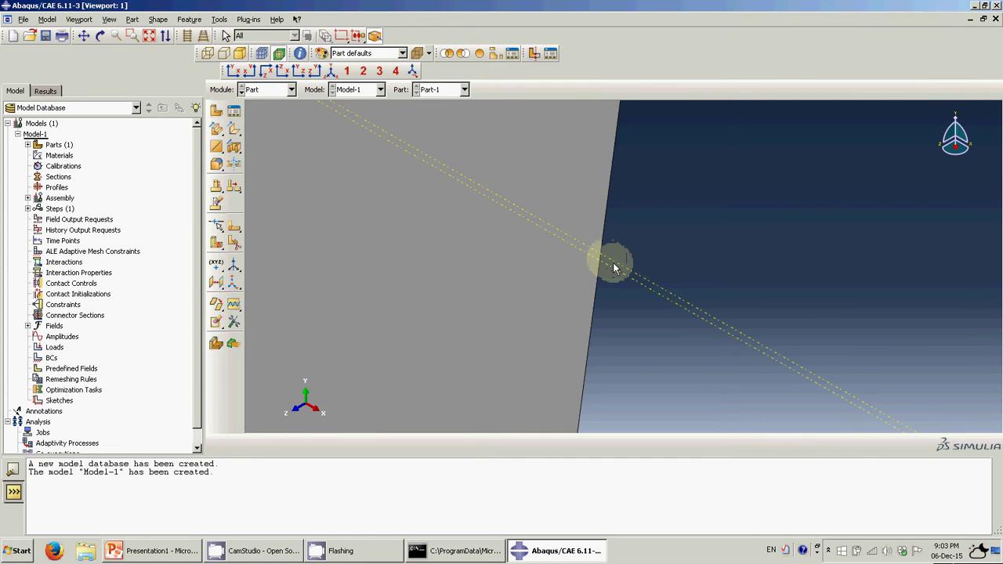
scroll(487, 267, "down", 1)
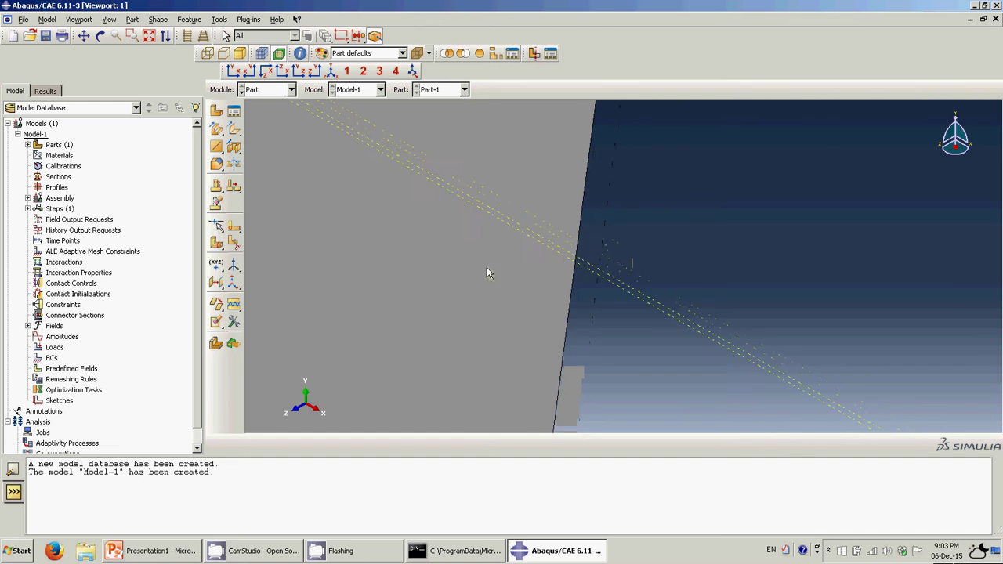
left_click(219, 244)
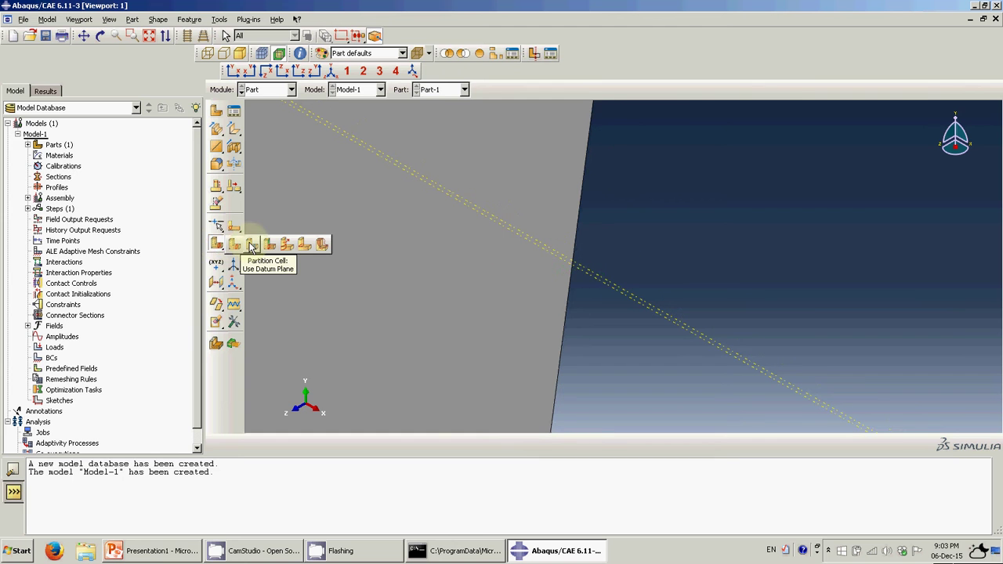
left_click(251, 245)
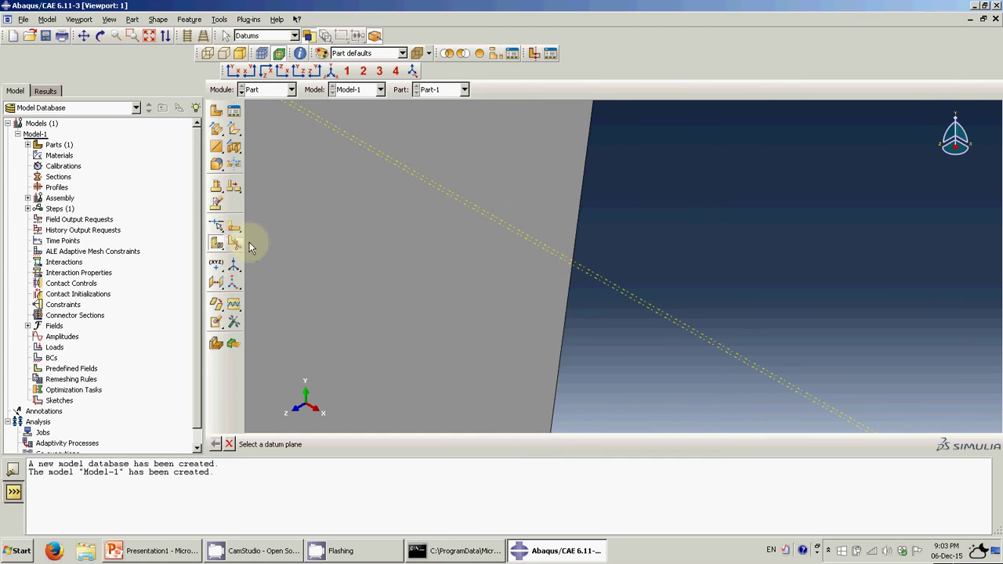
left_click(581, 275)
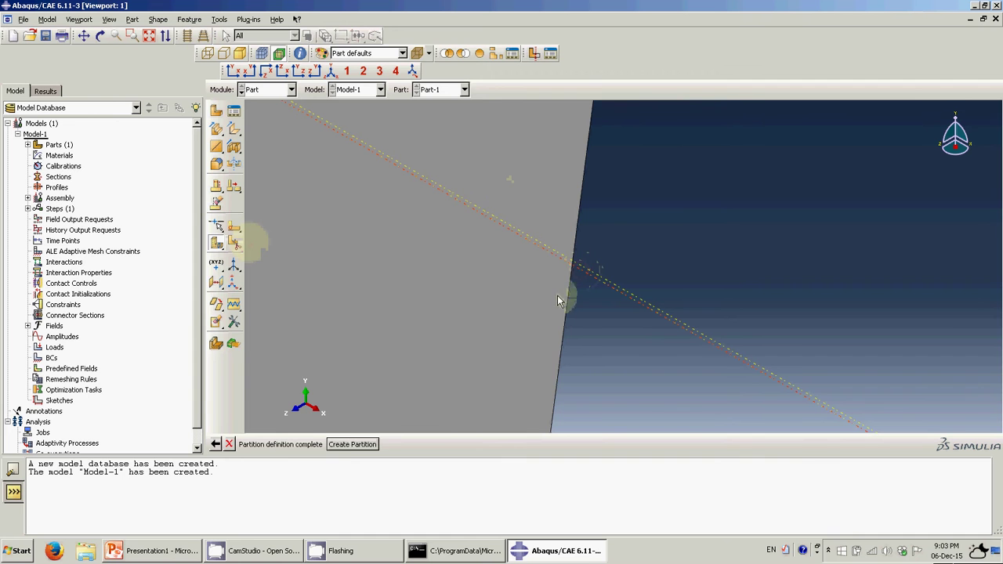
left_click(349, 444)
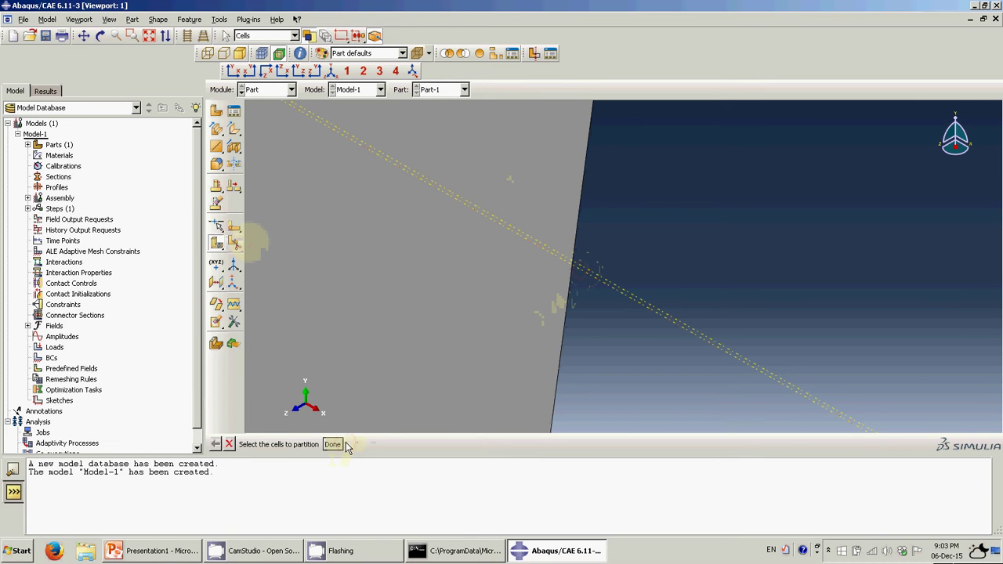
Partition the bar's cell again using the upper of the two closely spaced datum planes and end the partition command
left_click(347, 445)
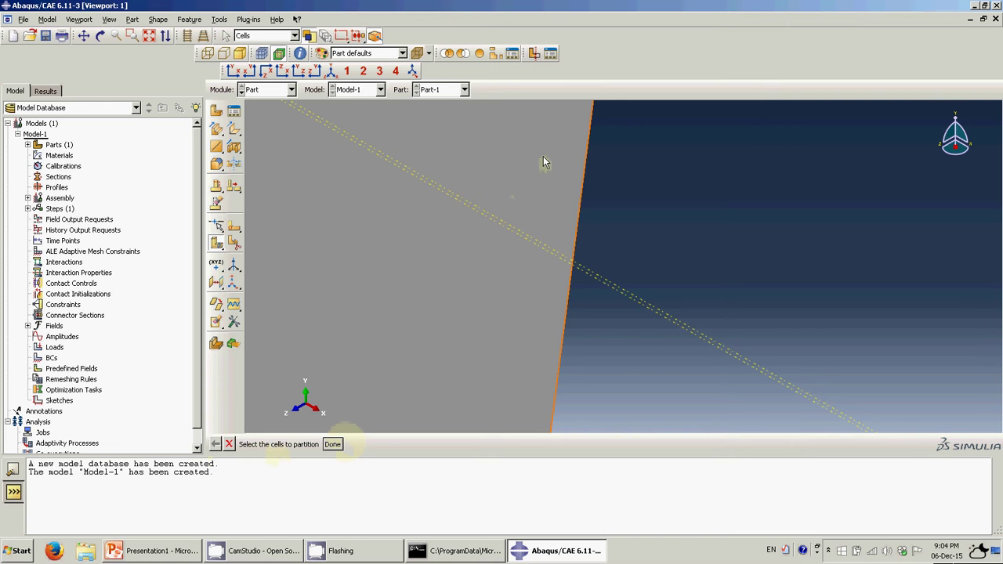
scroll(499, 330, "down", 3)
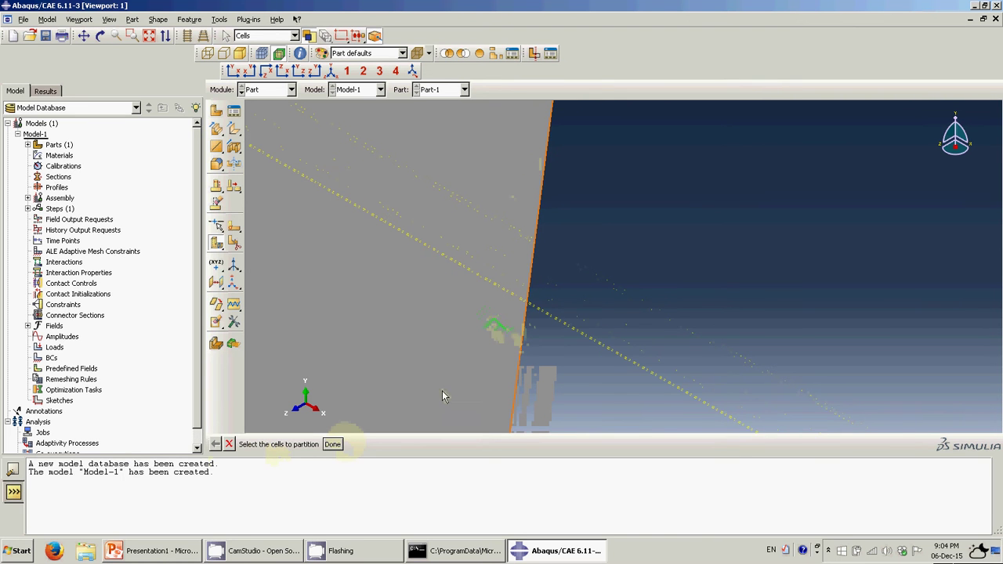
left_click(332, 444)
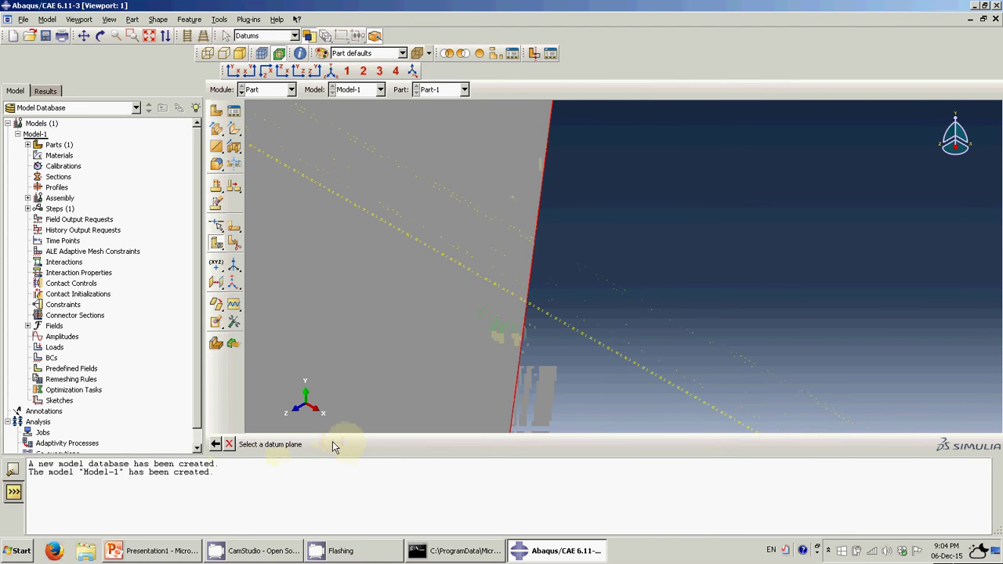
left_click(529, 301)
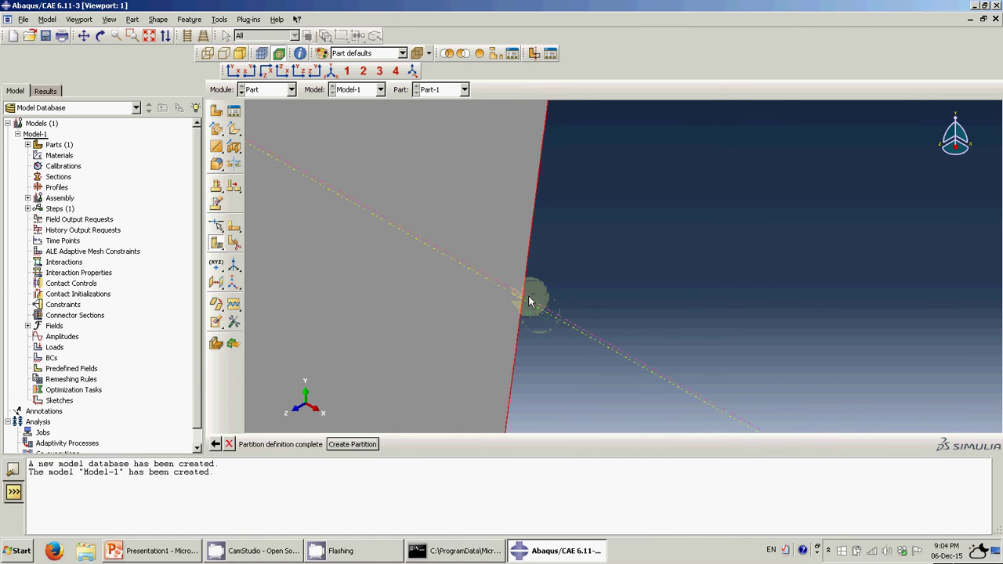
left_click(348, 445)
left_click(345, 444)
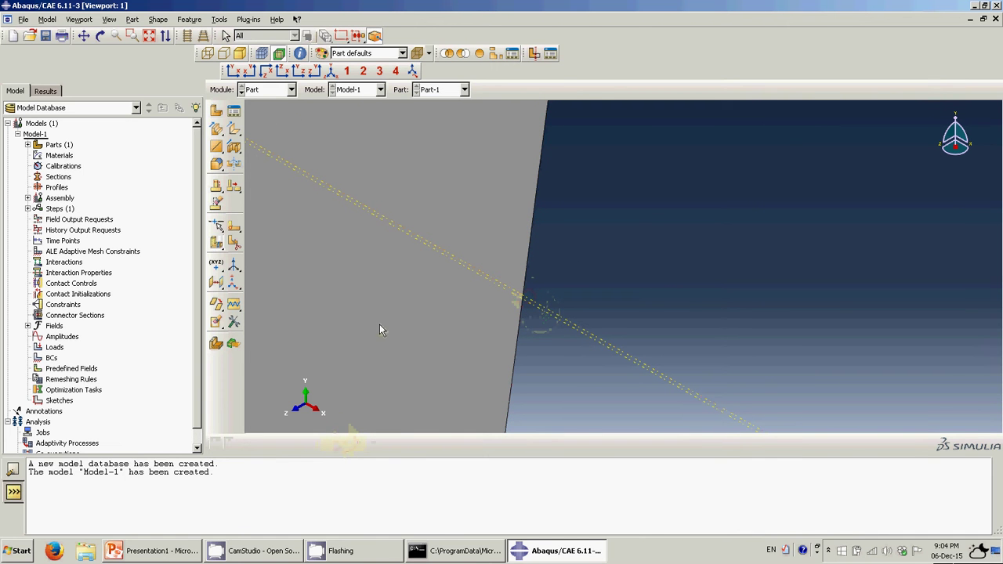
Switch to the Property module and show the whole partitioned bar in an oblique view
scroll(662, 248, "up", 3)
scroll(662, 248, "up", 3)
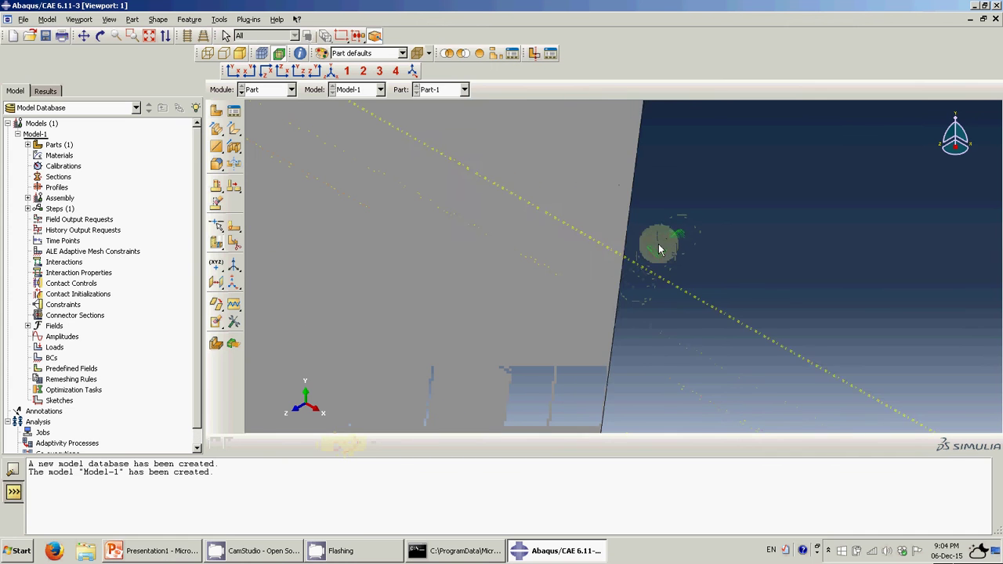
scroll(644, 225, "up", 3)
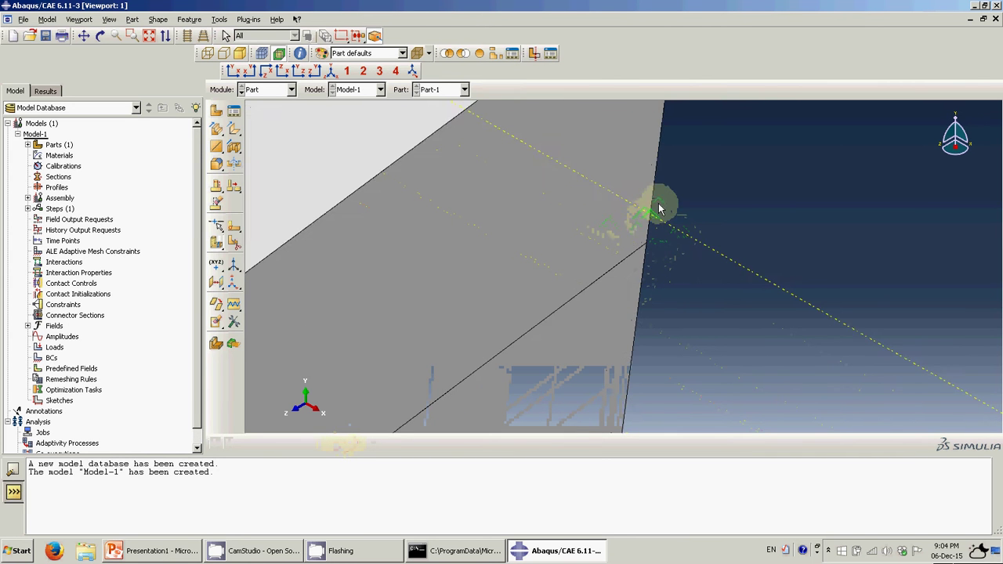
scroll(571, 207, "up", 3)
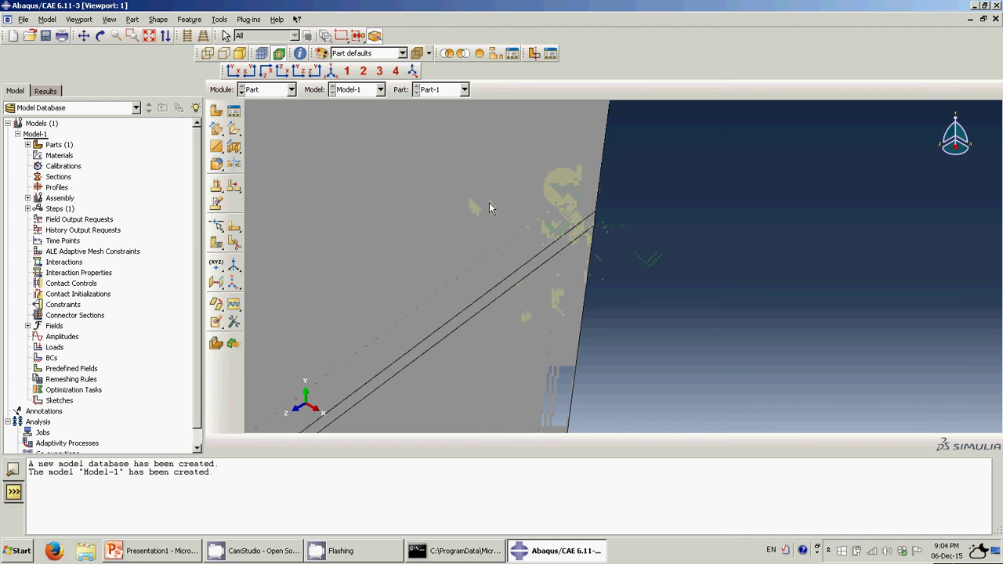
left_click(545, 254)
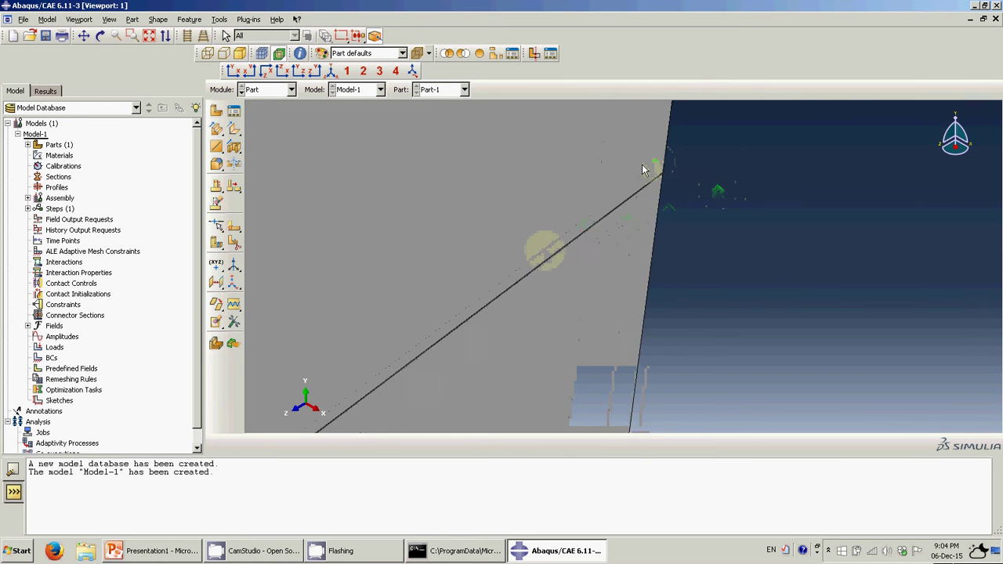
left_click(286, 90)
left_click(266, 112)
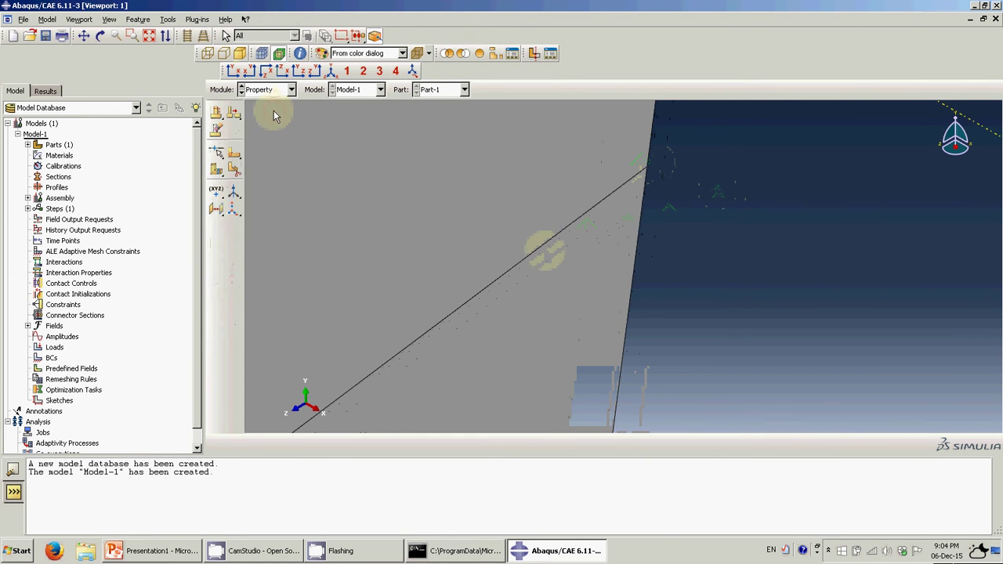
scroll(873, 240, "down", 5)
scroll(722, 275, "down", 6)
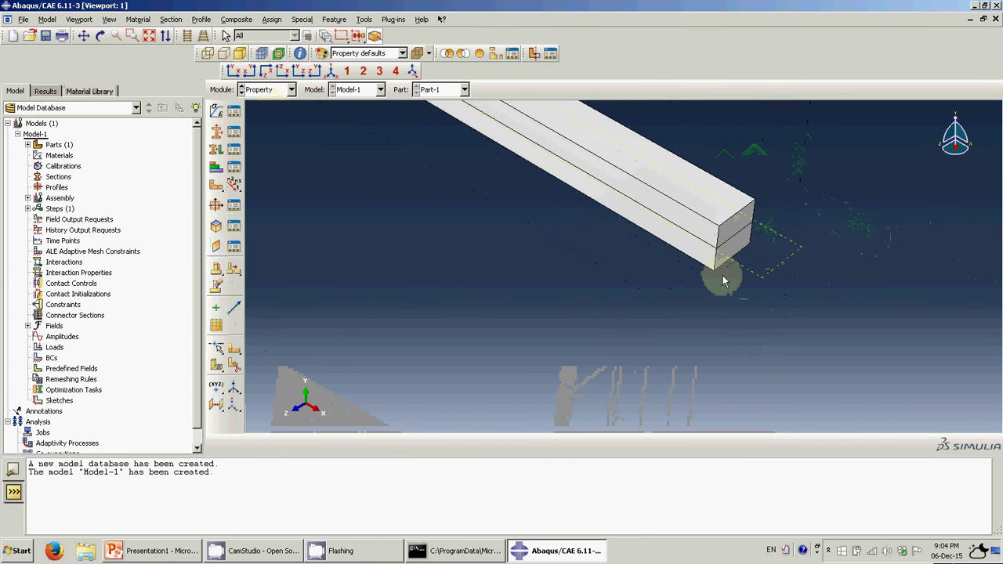
left_click(232, 71)
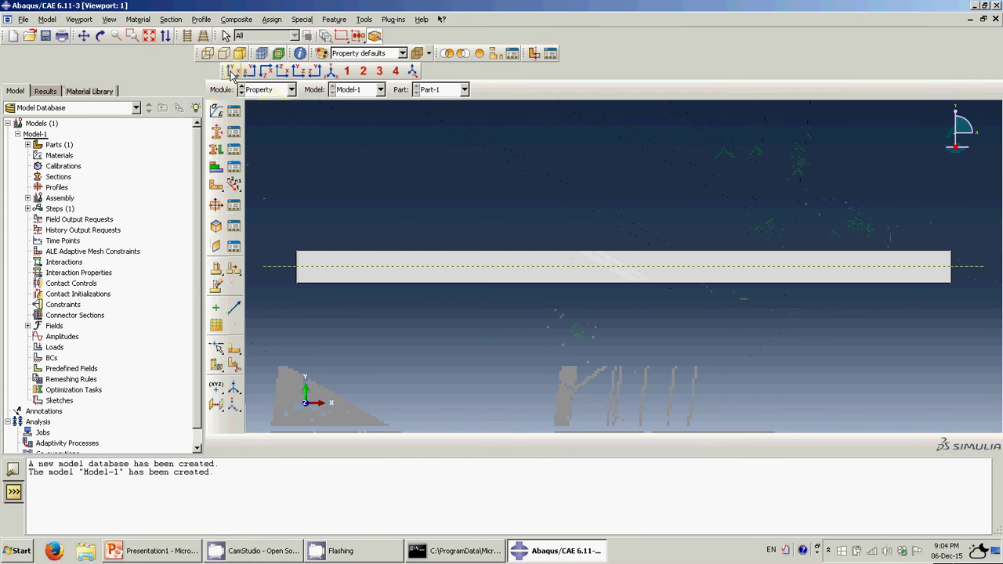
left_click_drag(422, 230, 296, 135, "ctrl+alt")
left_click(233, 71)
left_click_drag(419, 208, 359, 188, "ctrl+alt")
Create a material named steel with isotropic elasticity, Young's modulus 200 and Poisson's ratio 0.3
left_click(216, 111)
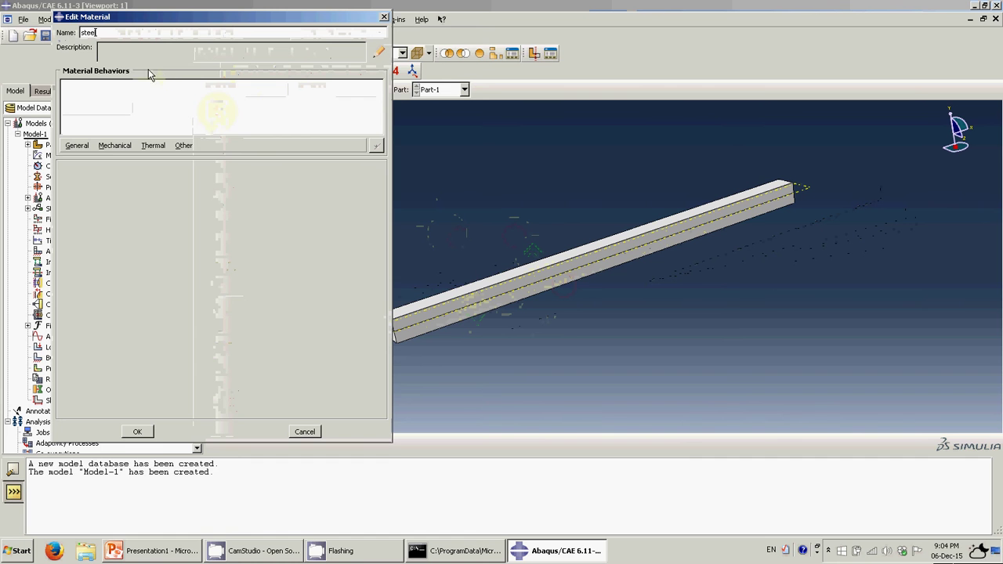
left_click(115, 145)
mouse_move(125, 158)
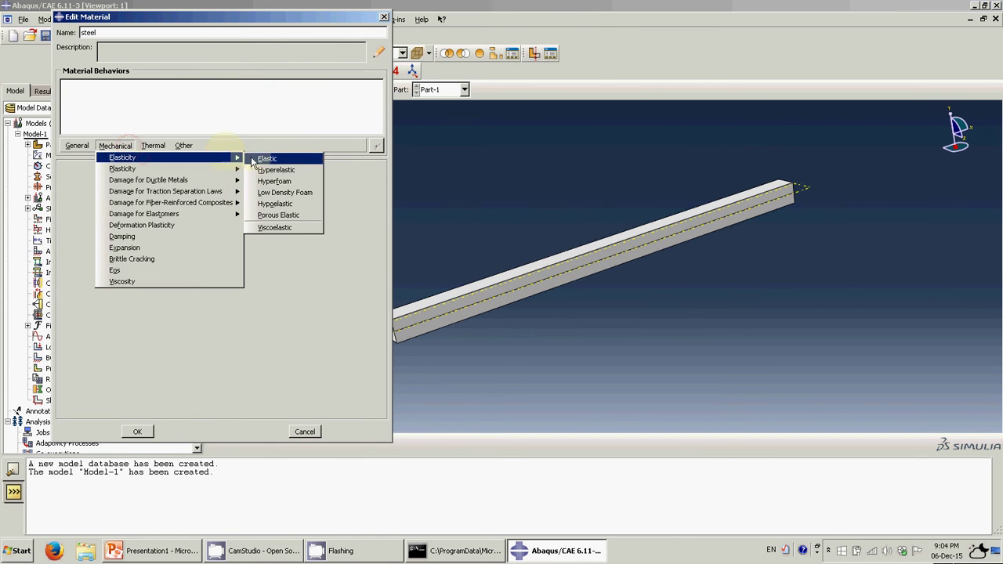
left_click(266, 158)
left_click(117, 306)
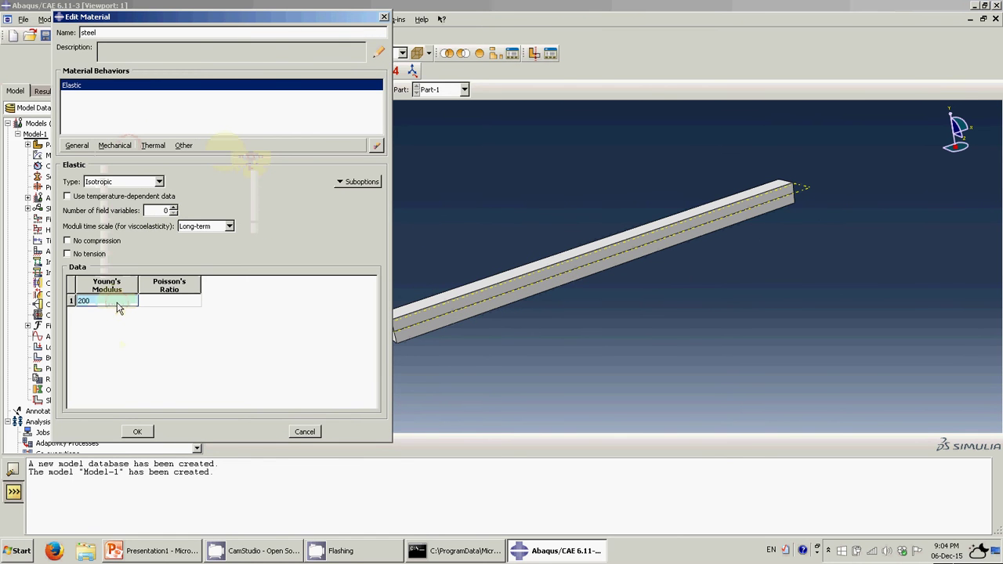
type("200")
left_click(142, 300)
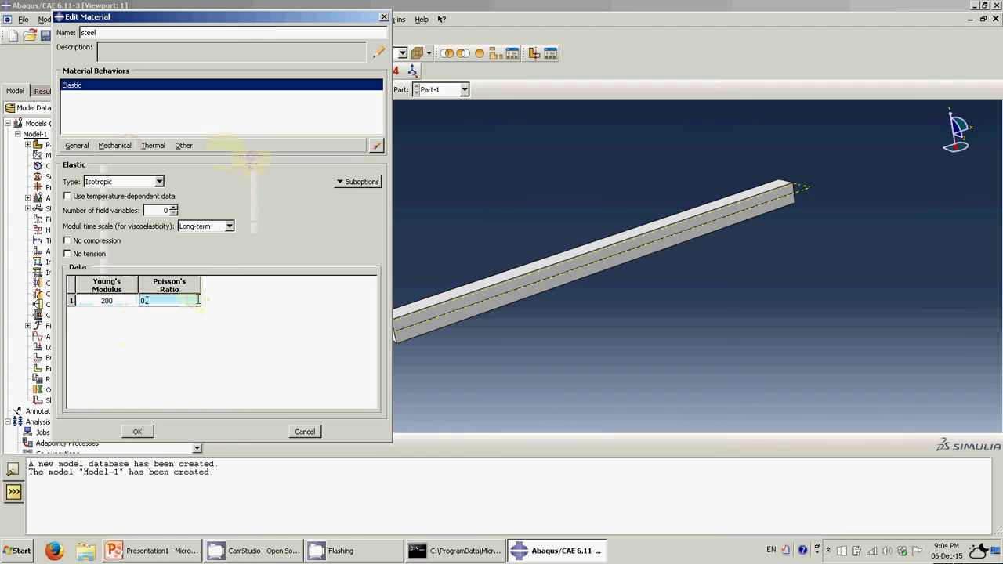
left_click(138, 432)
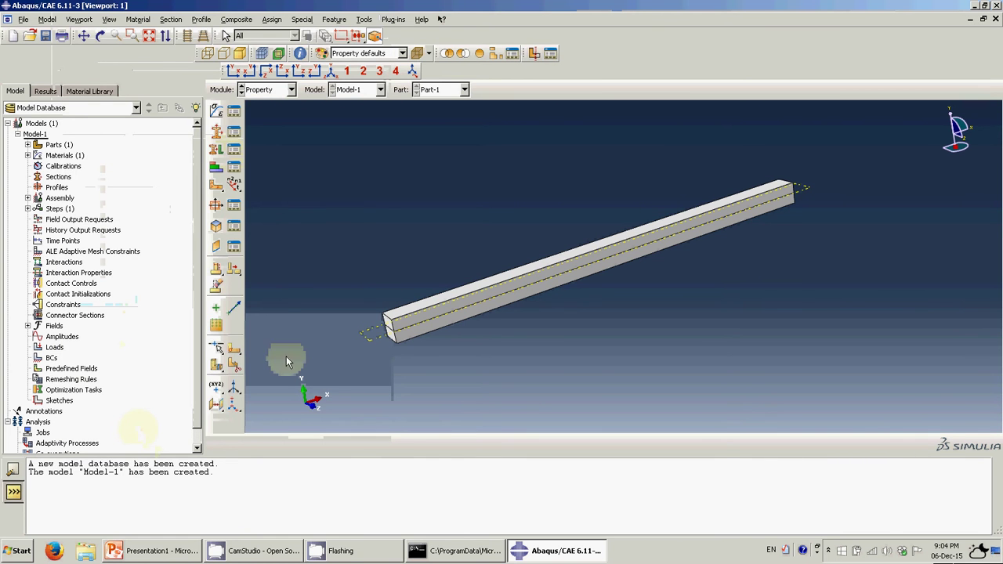
Start a second material named glue and give it elastic behavior of type Traction
left_click(217, 111)
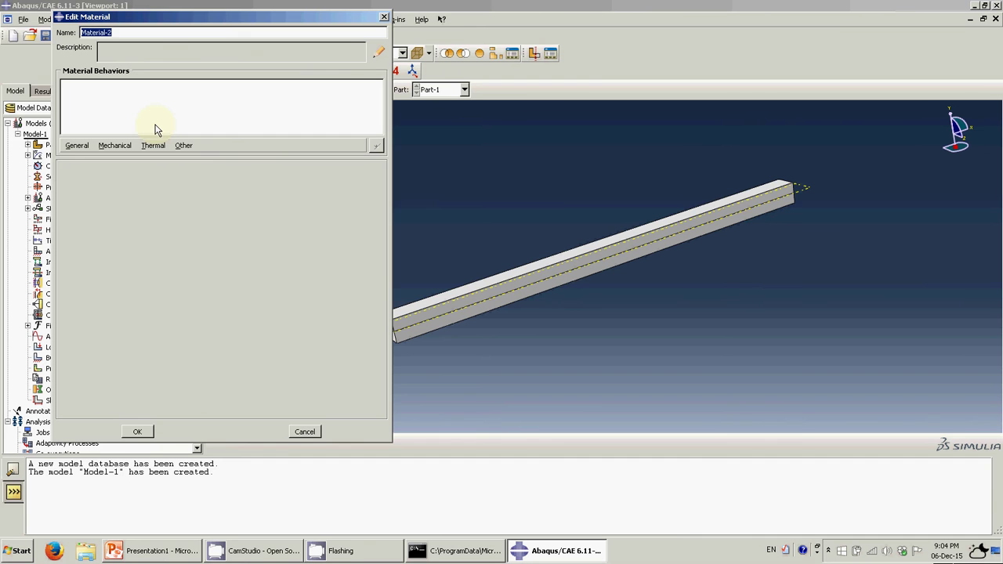
type("gu")
left_click(114, 145)
mouse_move(211, 158)
left_click(287, 159)
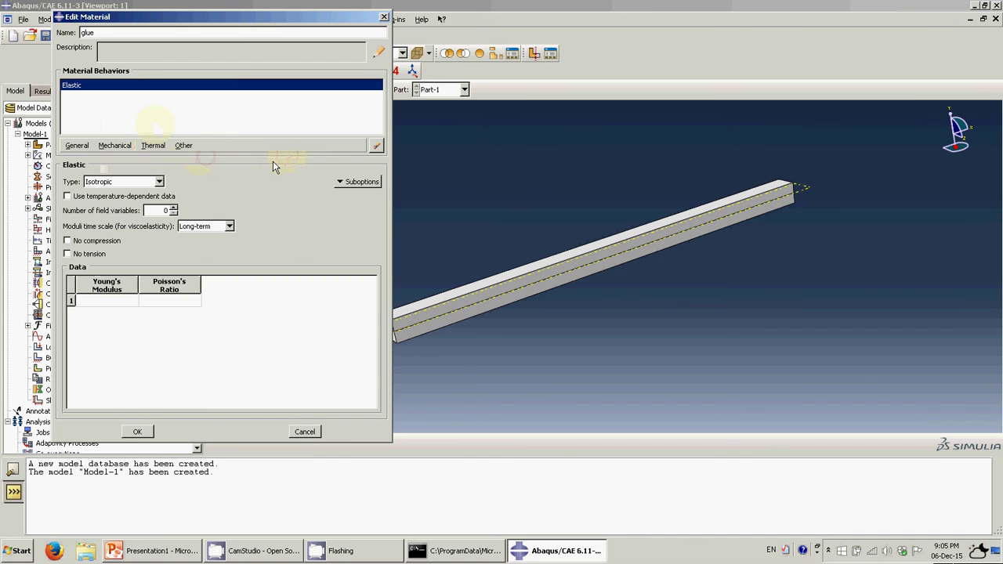
left_click(130, 183)
left_click(129, 182)
left_click(129, 183)
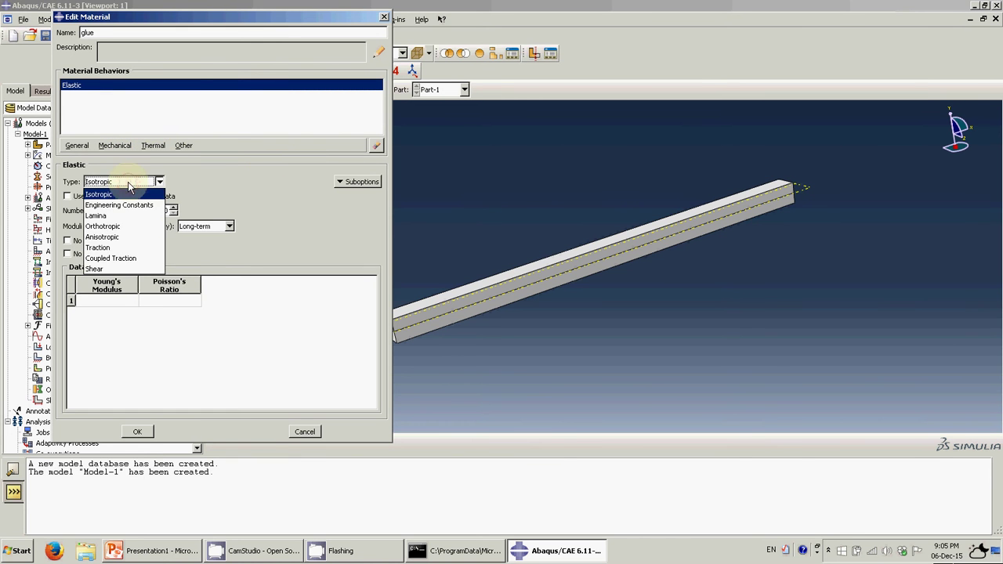
left_click(134, 247)
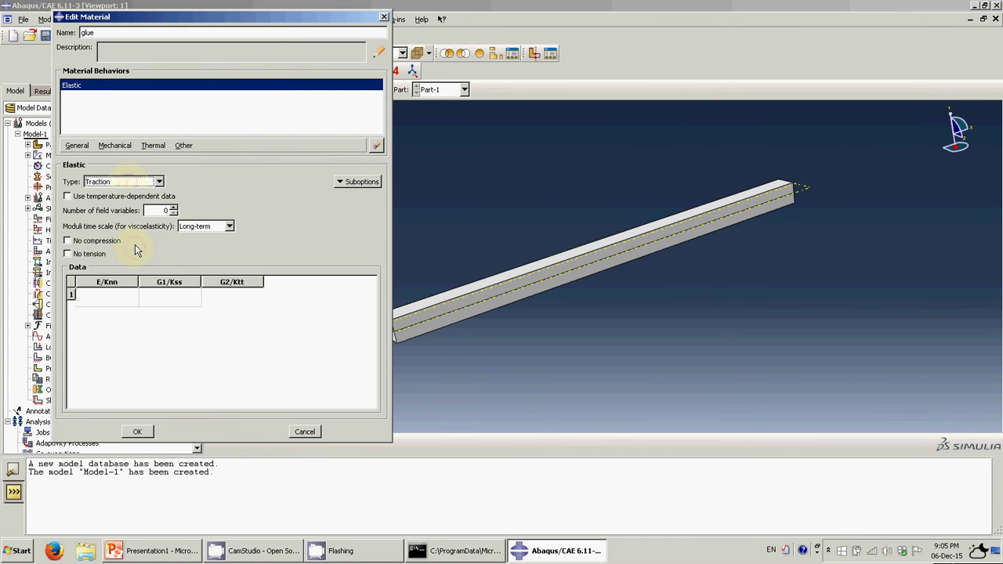
Look up the cohesive stiffness on the Materials slide in PowerPoint, return to Abaqus and set glue's E/Knn to 10
left_click(110, 295)
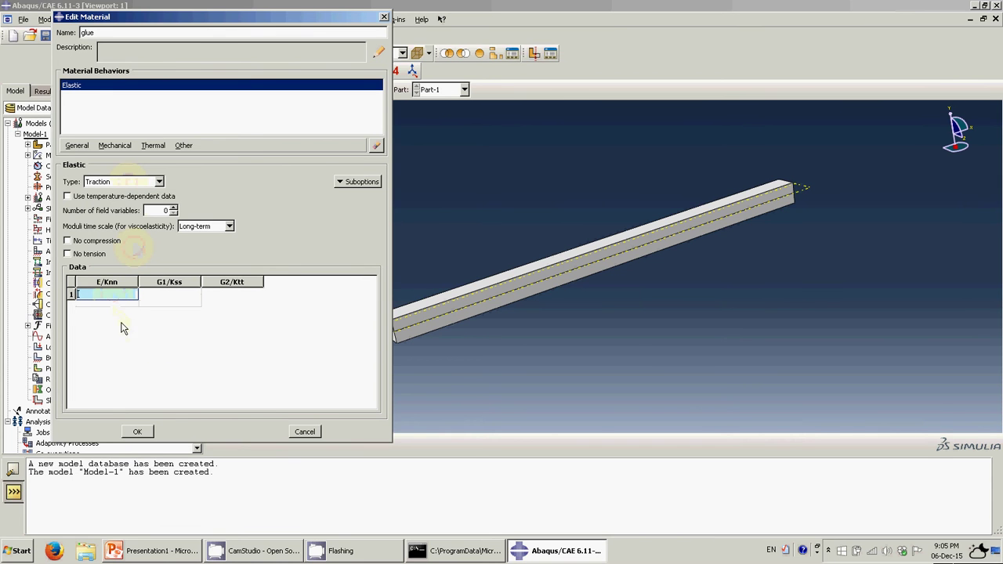
left_click(148, 556)
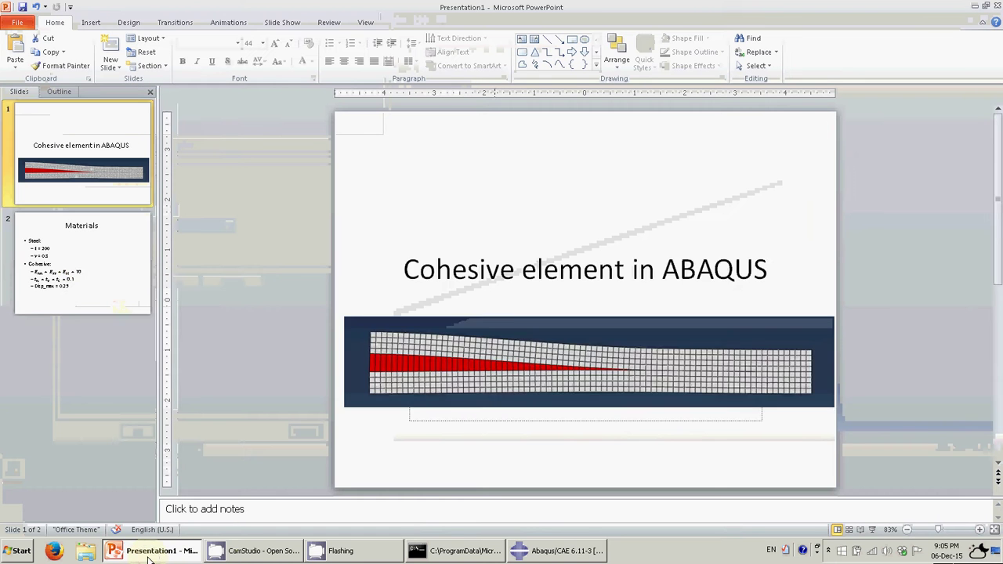
left_click(78, 274)
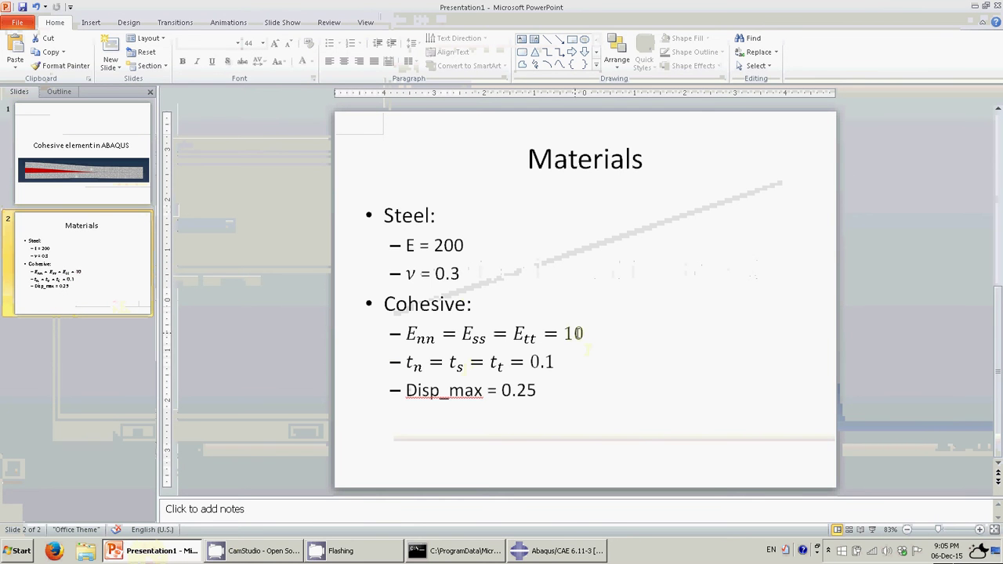
left_click(556, 551)
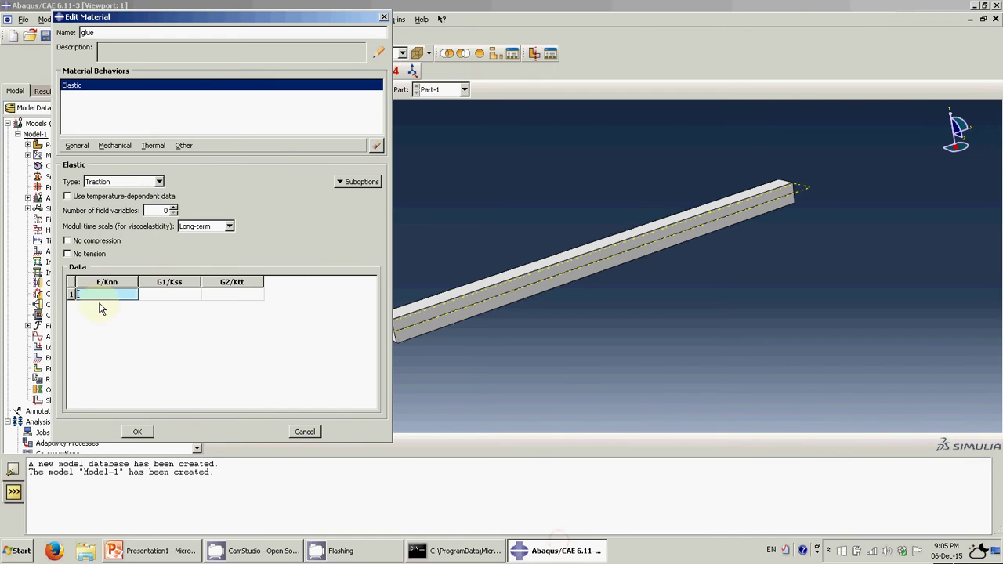
left_click(177, 294)
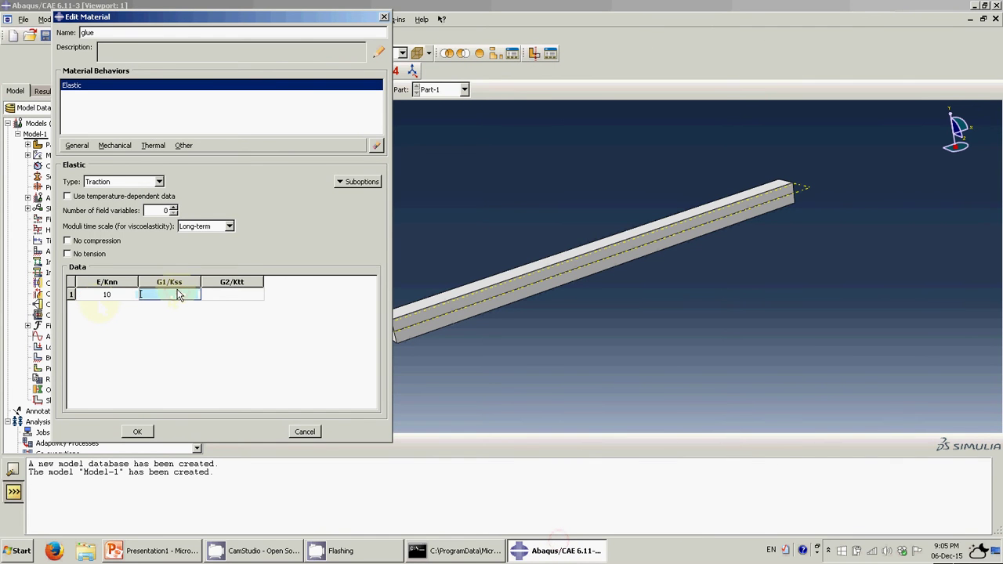
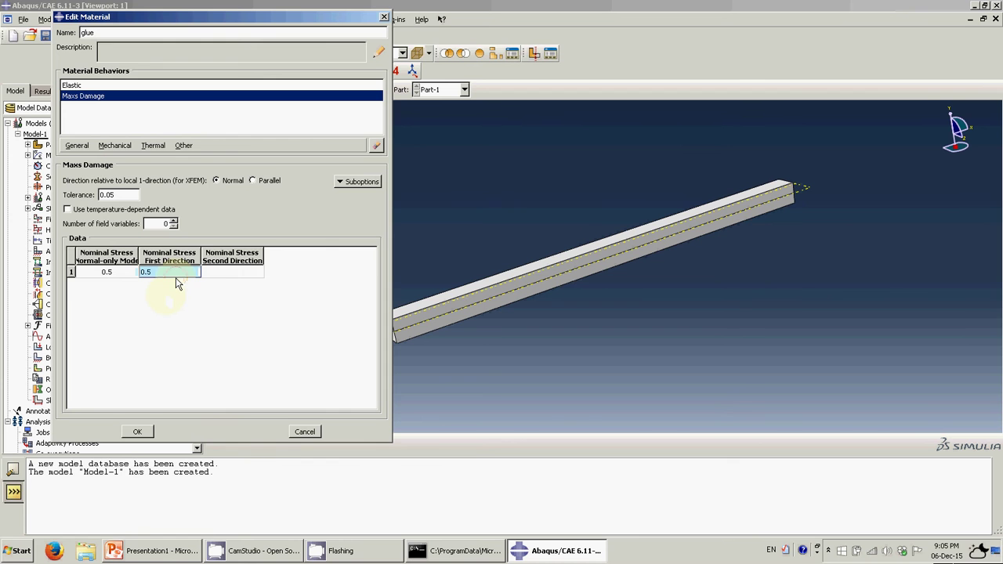
Set the Maxs Damage nominal stress in the second direction to 0.5 and open the Damage Evolution suboption
left_click(223, 275)
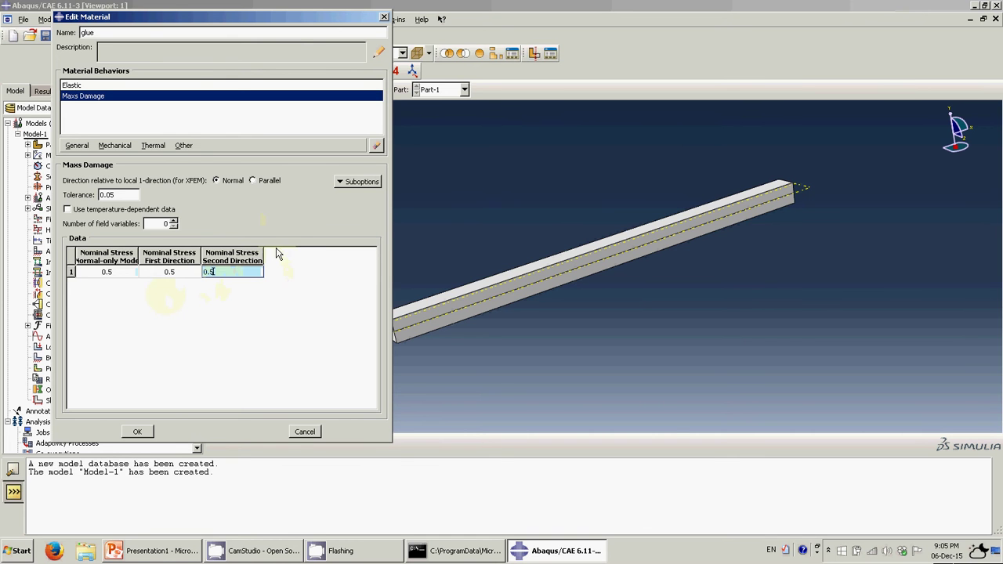
left_click(348, 181)
left_click(372, 195)
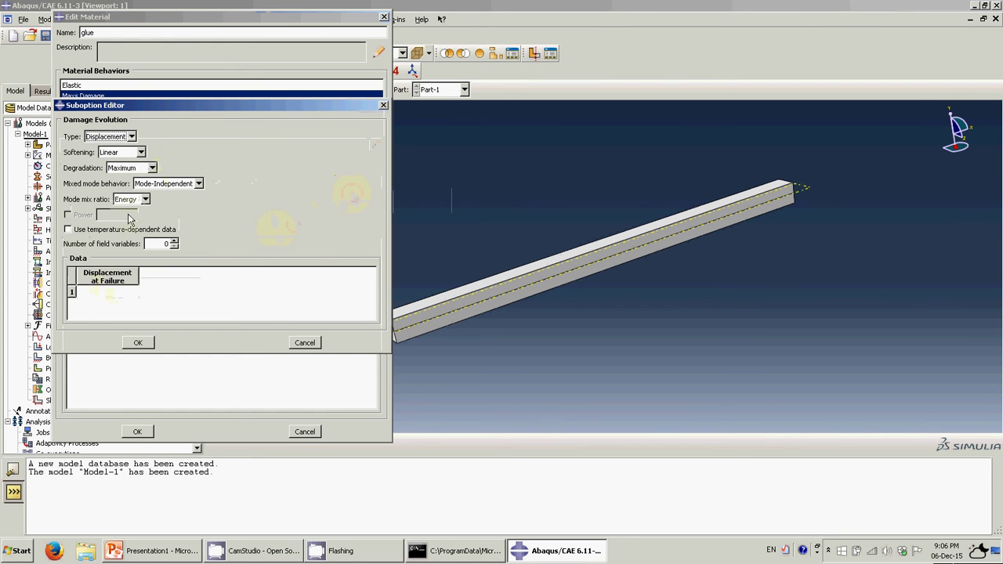
left_click(132, 136)
left_click(117, 160)
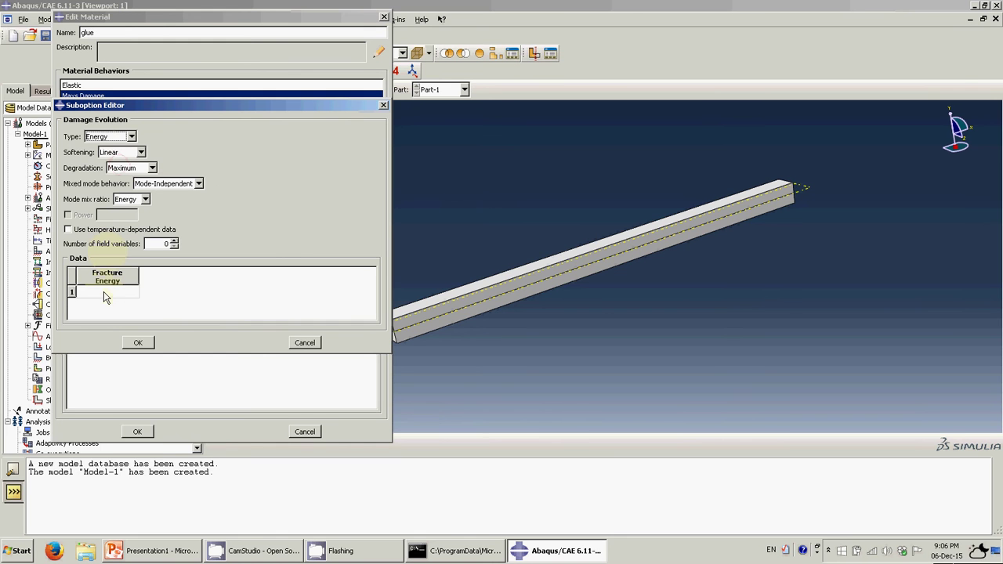
left_click(117, 137)
left_click(119, 149)
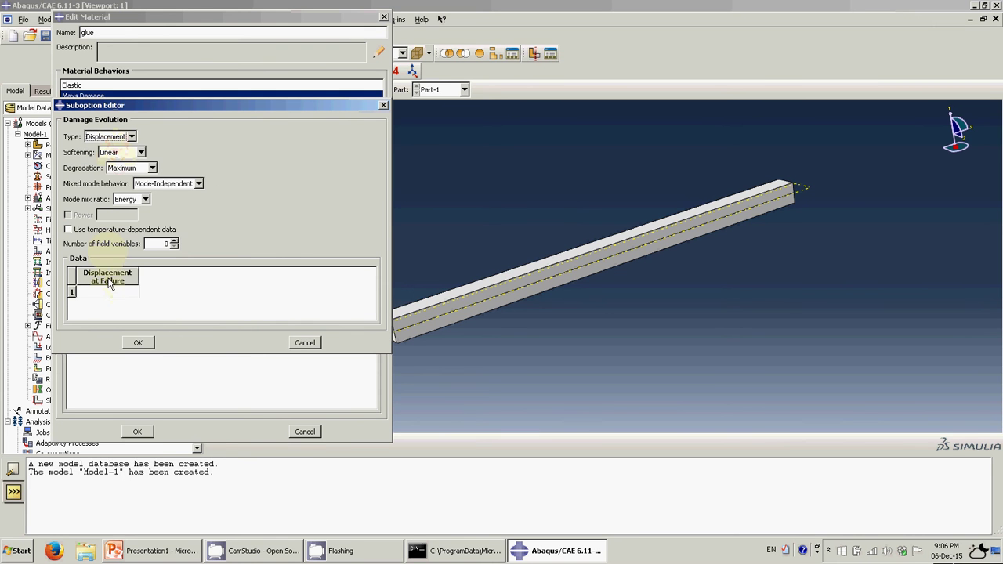
Set the displacement at failure to 0.25 and accept the glue's damage evolution
left_click(100, 292)
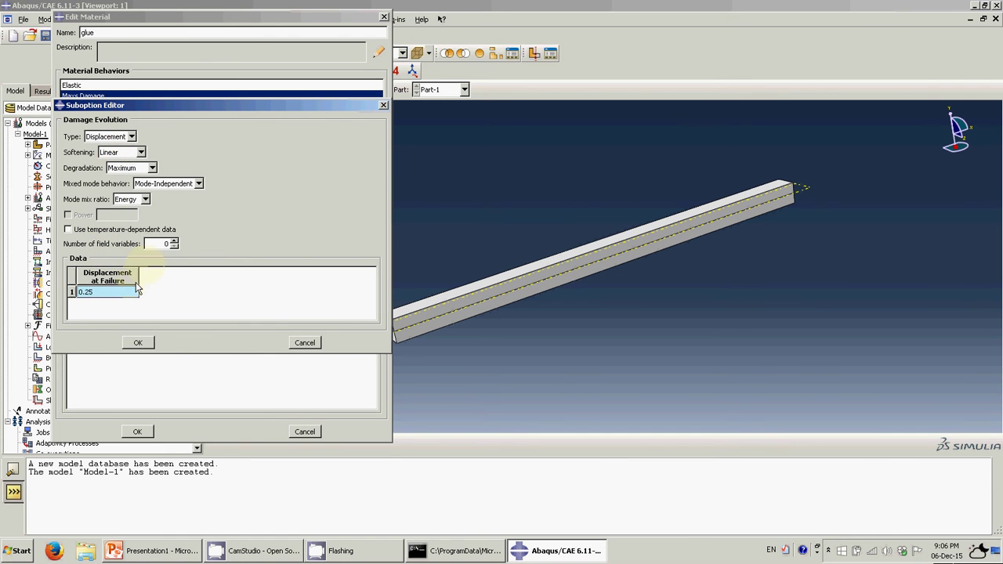
left_click(138, 344)
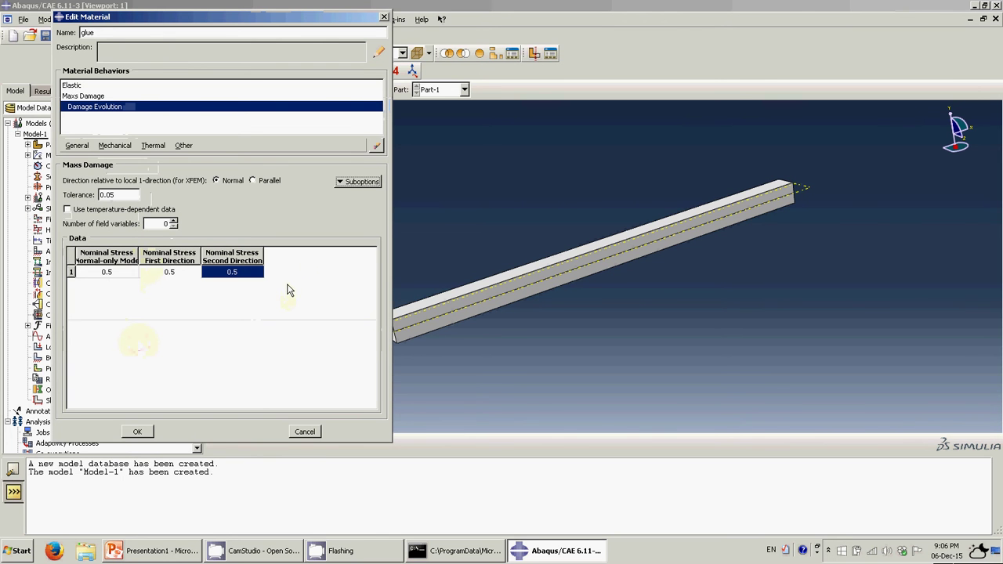
Add a viscosity coefficient for cohesive damage stabilization to the glue's Maxs Damage and save the material
left_click(343, 182)
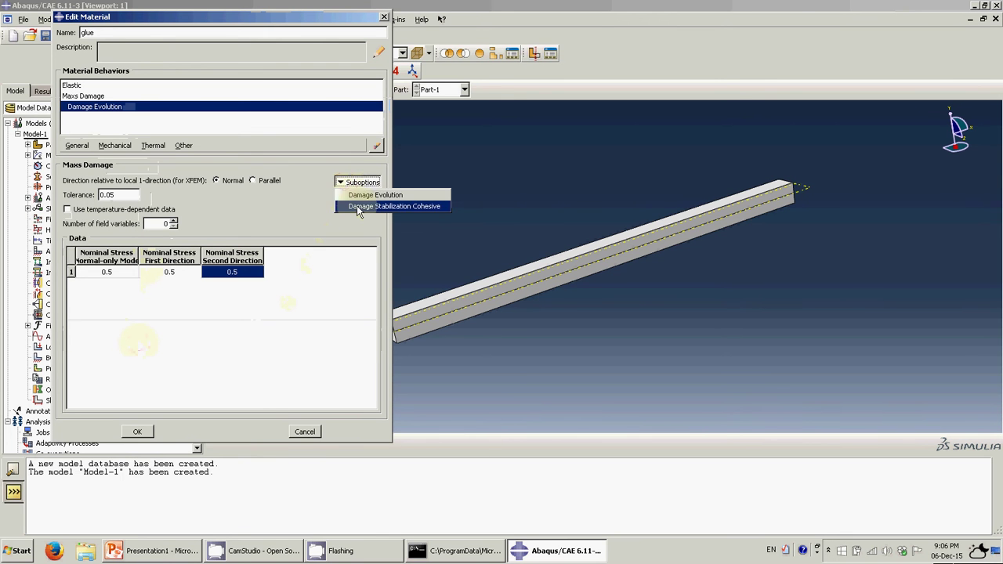
left_click(356, 205)
left_click(159, 136)
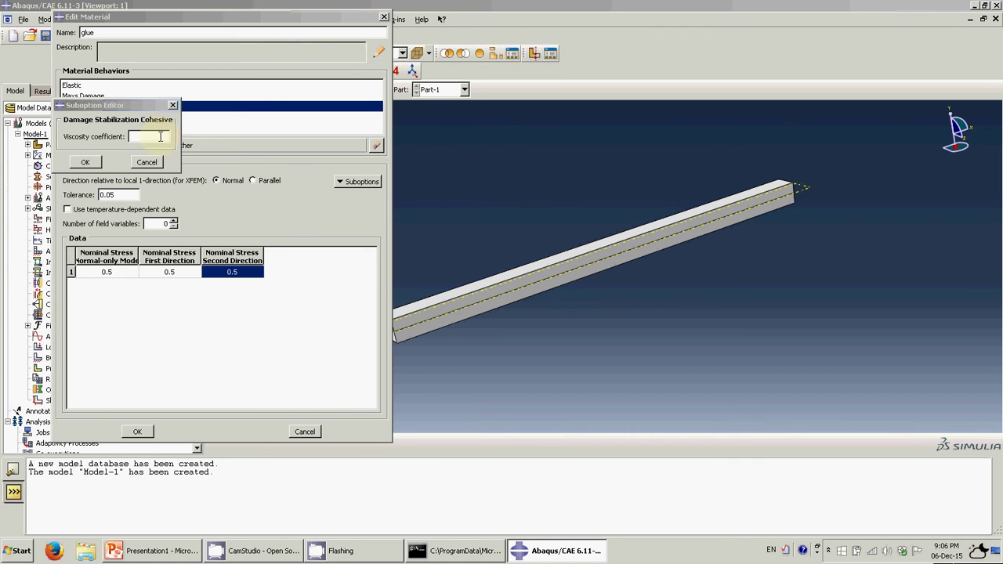
left_click(160, 136)
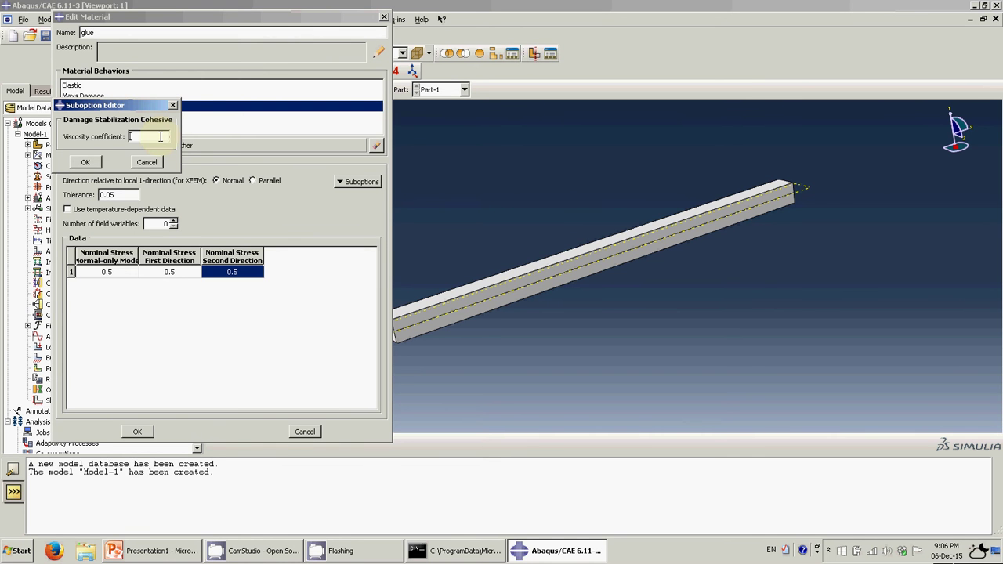
left_click(85, 162)
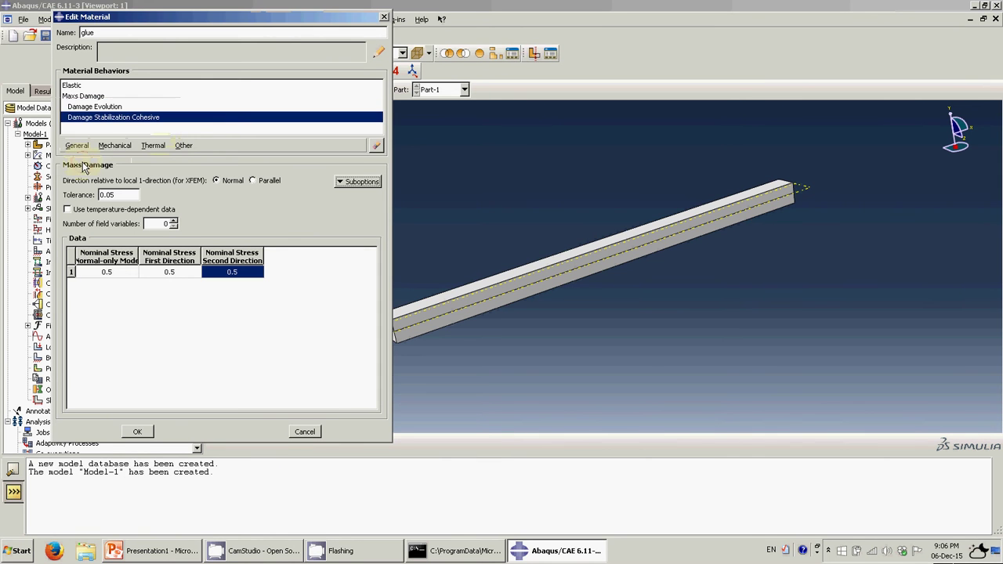
left_click(138, 432)
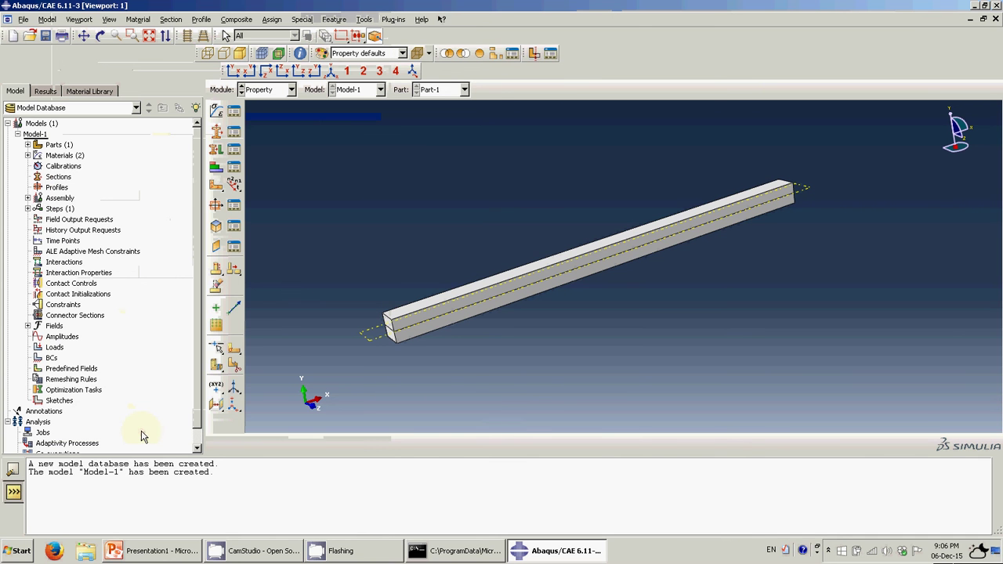
Create a solid homogeneous section that uses the steel material
left_click(217, 133)
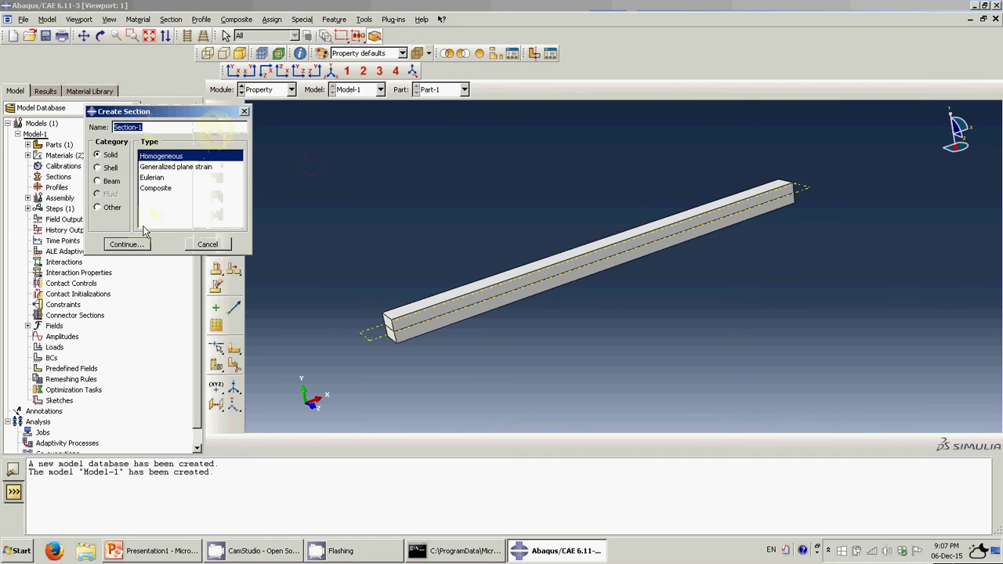
left_click(125, 244)
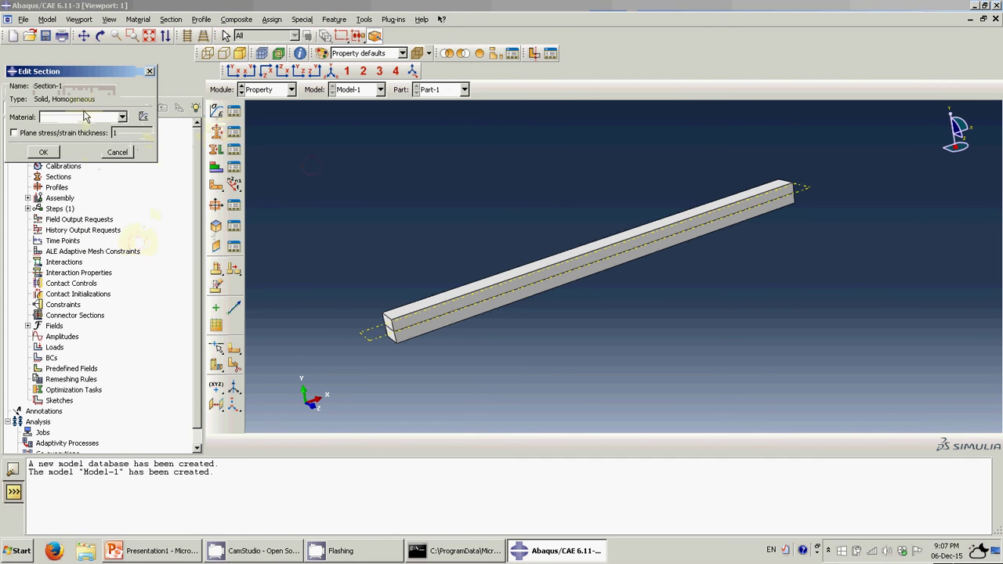
left_click(86, 116)
left_click(91, 136)
left_click(43, 152)
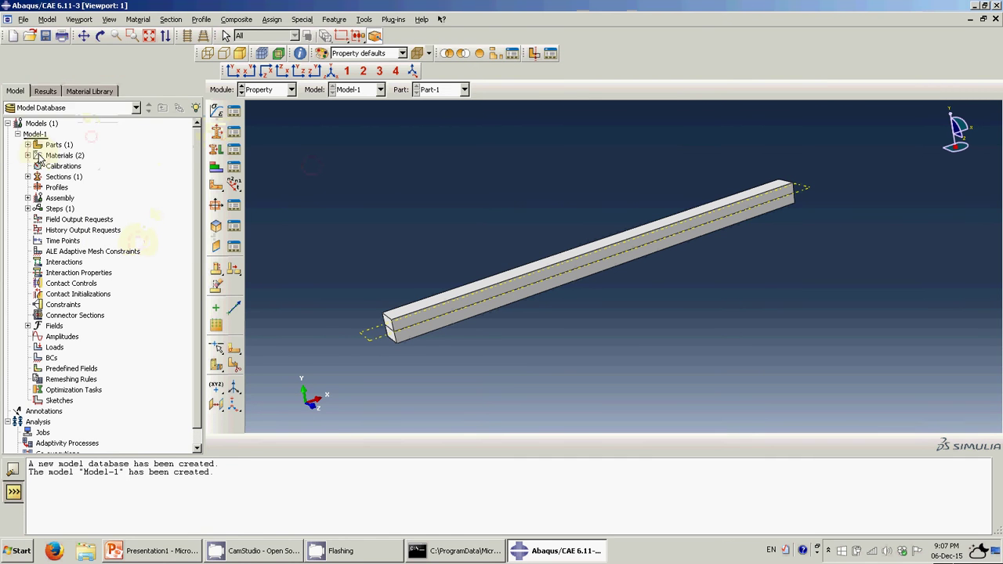
Create a cohesive section with glue as material, Traction Separation response and the analysis default initial thickness
left_click(217, 134)
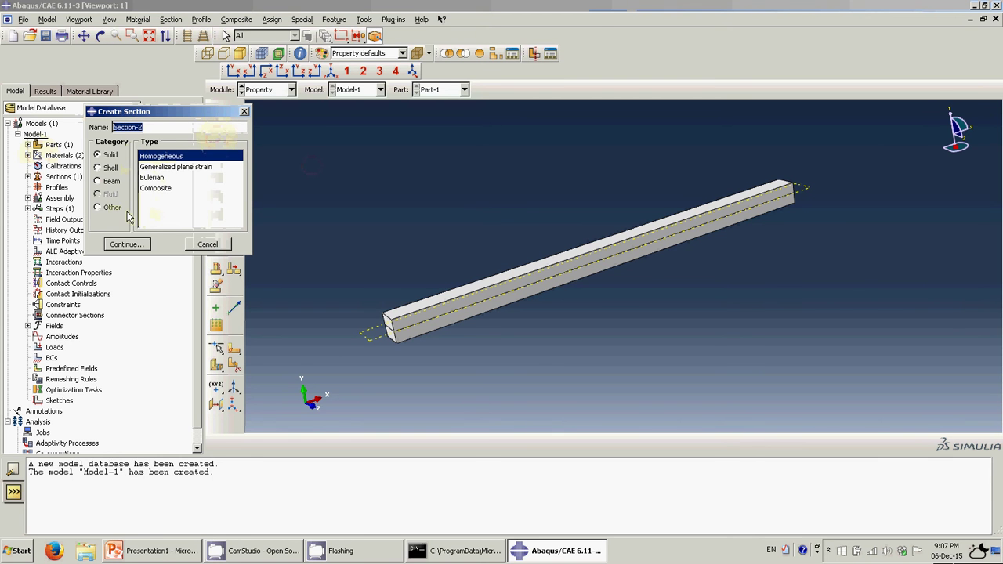
left_click(109, 207)
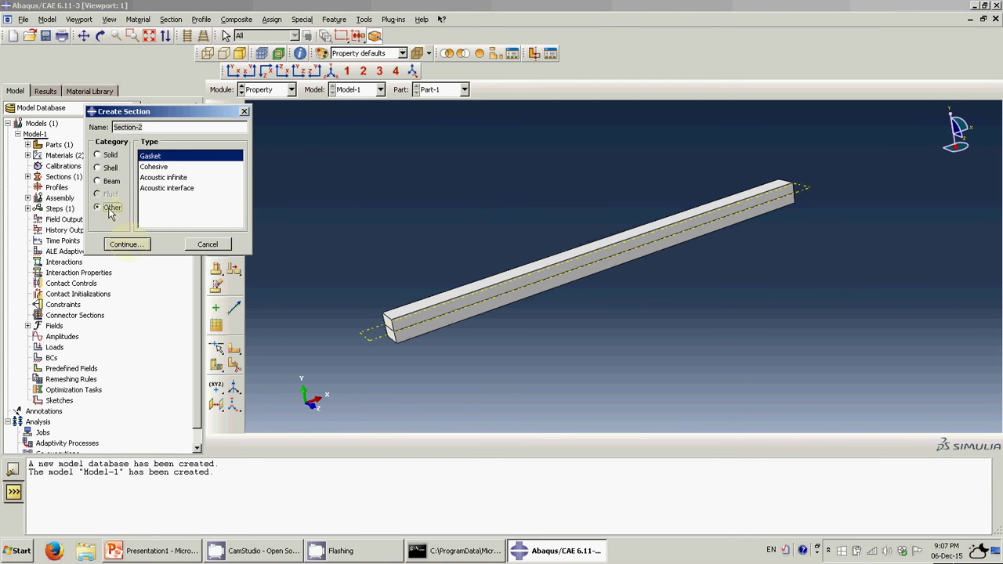
left_click(153, 167)
left_click(126, 243)
left_click(90, 255)
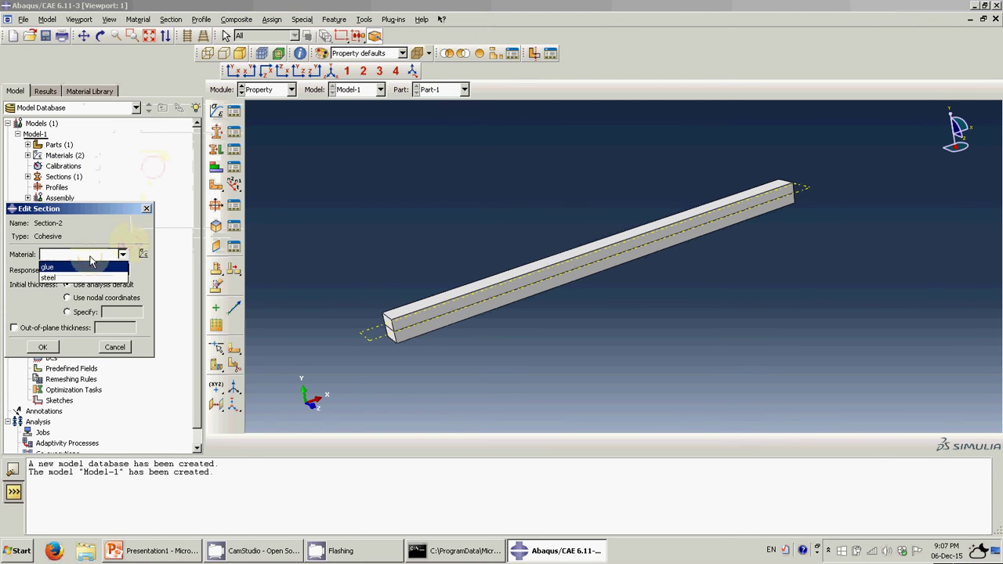
left_click(91, 267)
left_click(94, 272)
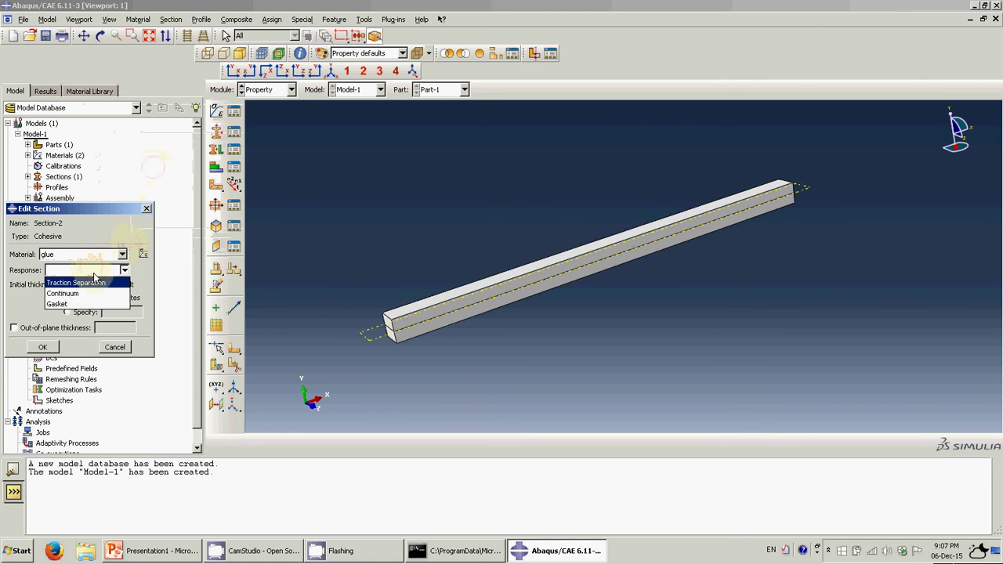
left_click(99, 280)
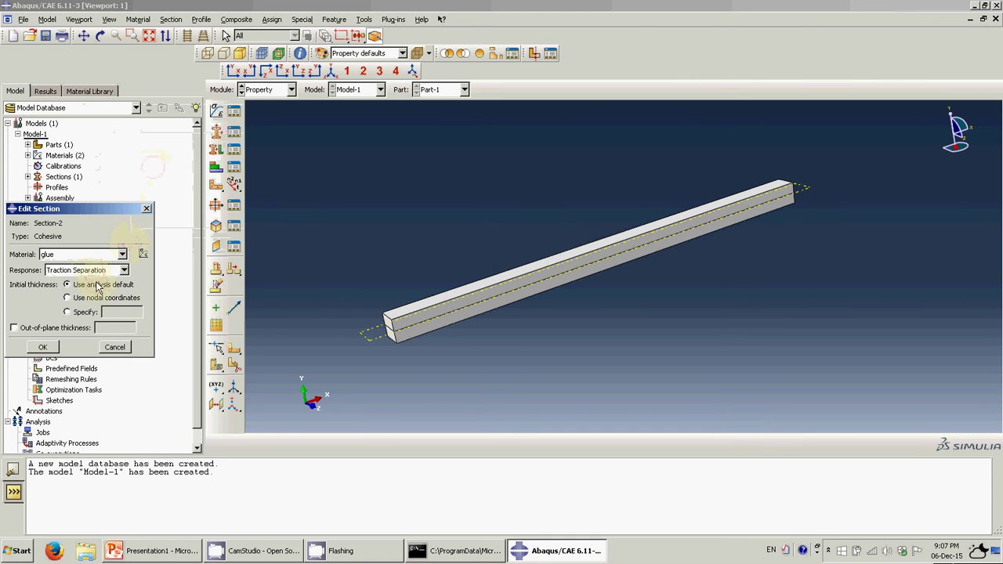
left_click(52, 349)
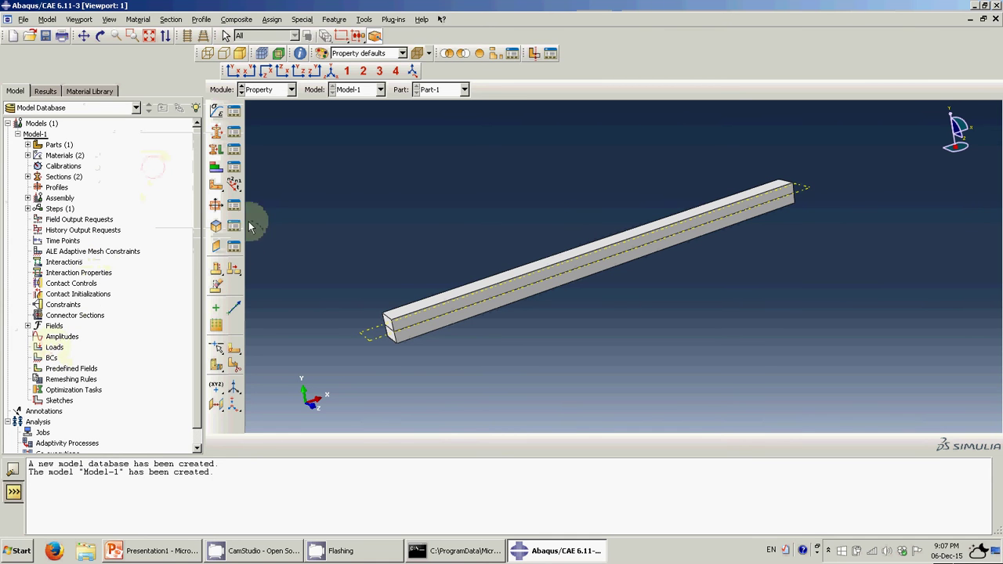
left_click(216, 151)
left_click_drag(354, 264, 395, 279, "ctrl+alt")
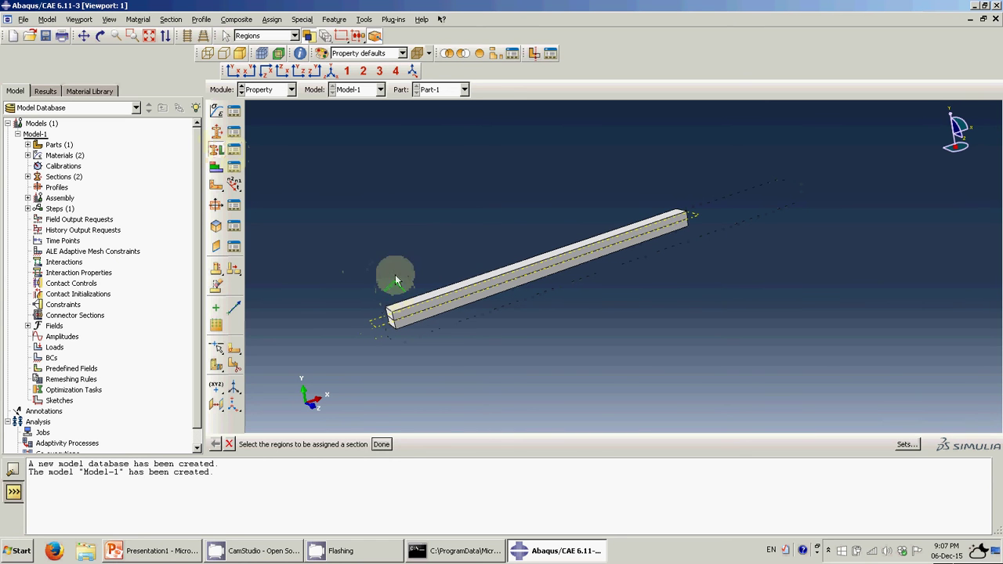
left_click(232, 71)
left_click_drag(282, 231, 958, 275)
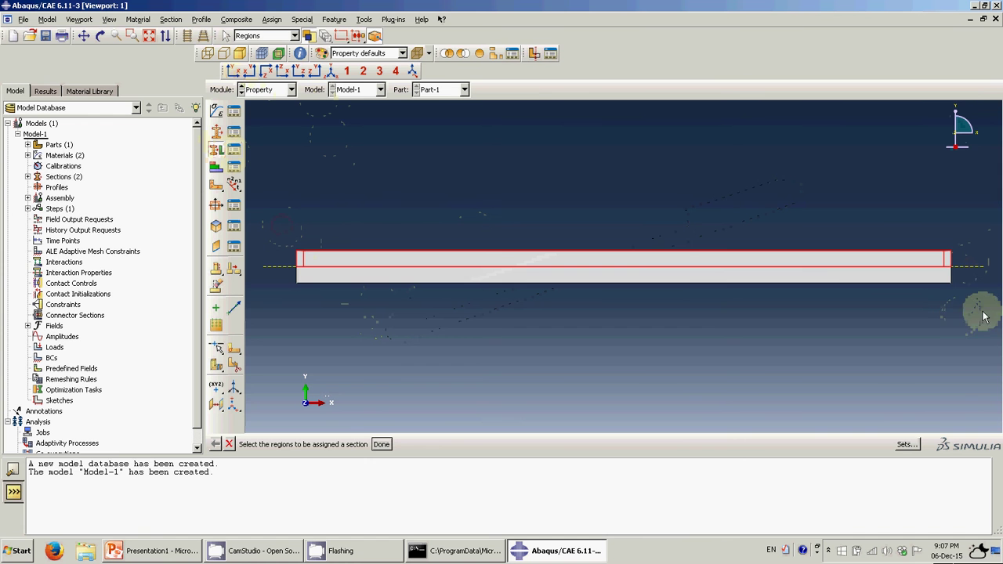
left_click(832, 159)
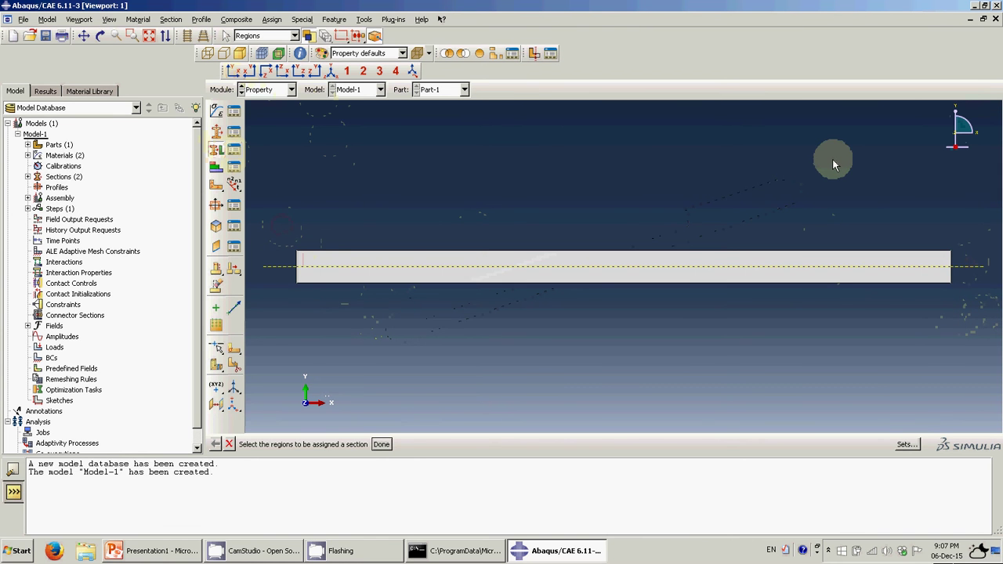
left_click_drag(718, 173, 596, 253, "ctrl+alt")
left_click(290, 89)
left_click(289, 113)
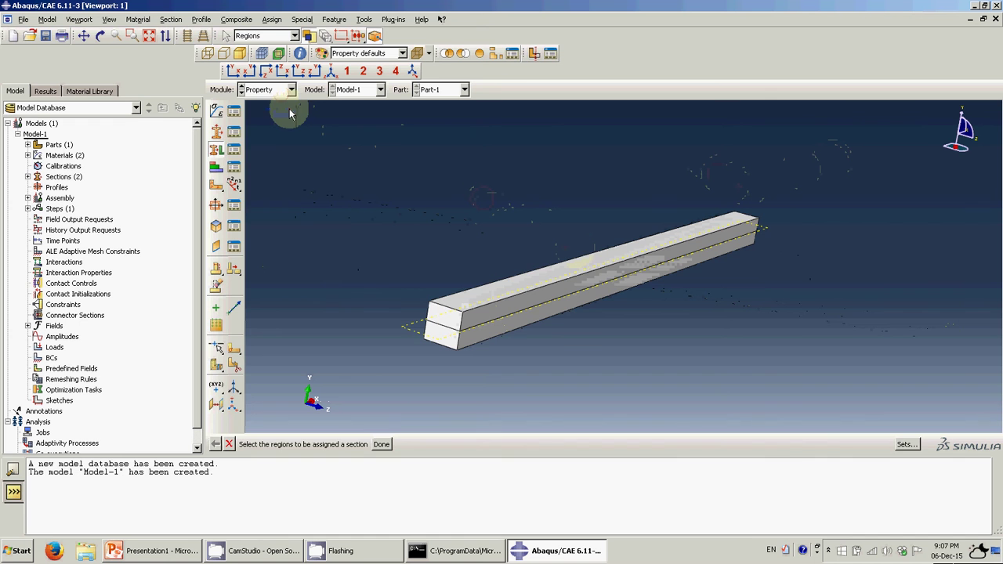
In the Part module, create a datum plane offset 5 from the bar's end face, directed into the bar
left_click(291, 89)
left_click(282, 102)
left_click_drag(776, 353, 578, 318, "ctrl+alt")
scroll(262, 273, "up", 5)
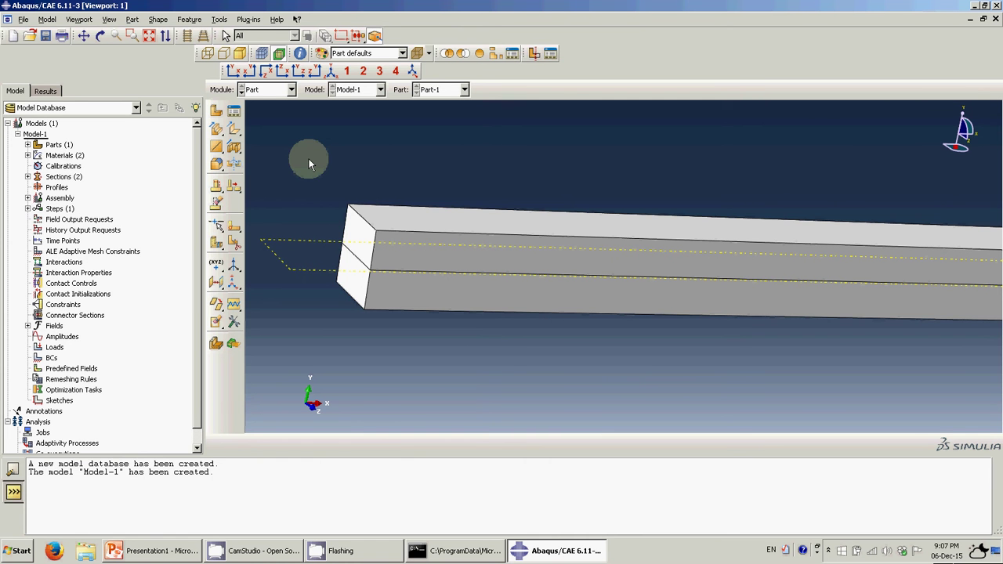
left_click(218, 286)
left_click(357, 236)
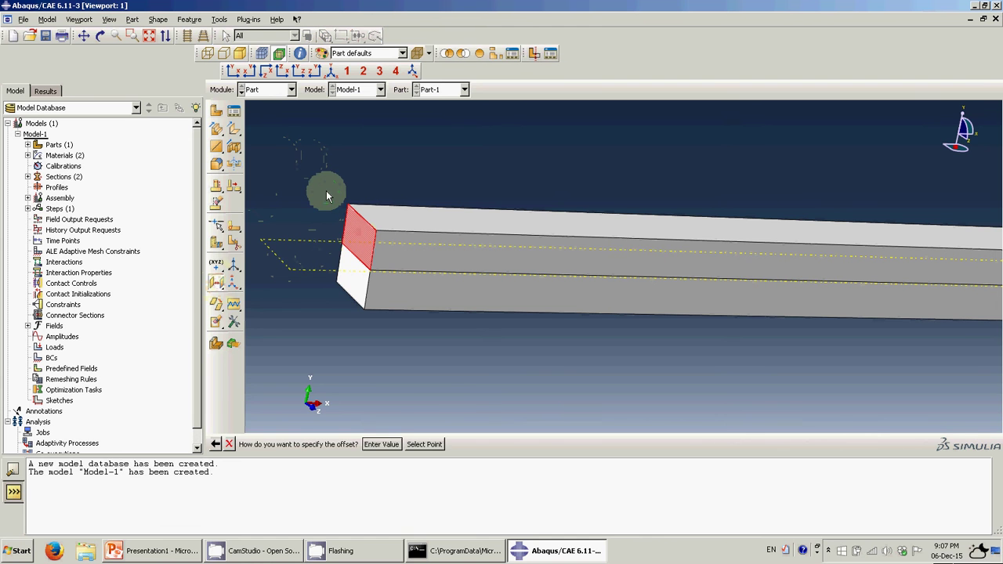
key("Return")
left_click(351, 444)
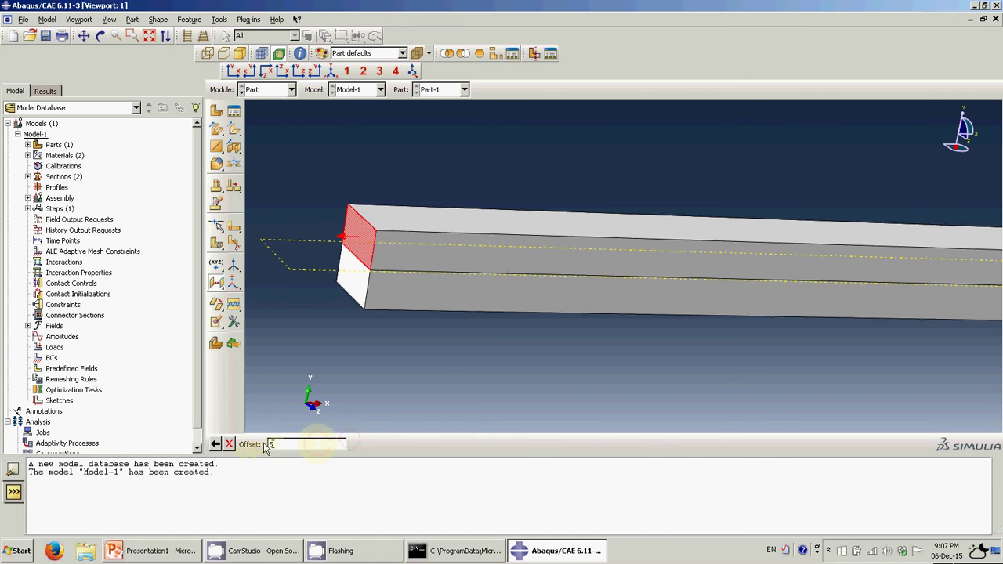
key("Return")
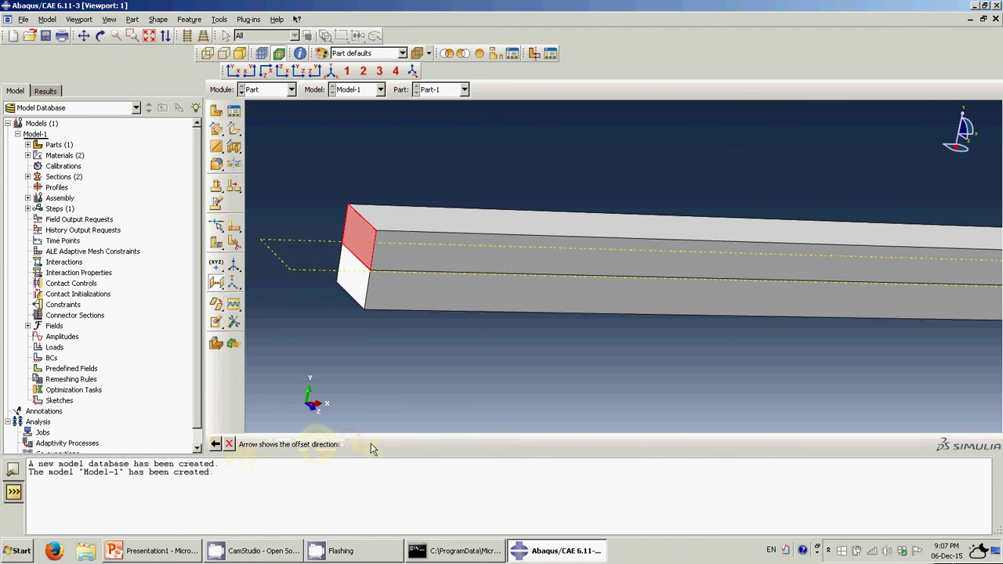
left_click(350, 444)
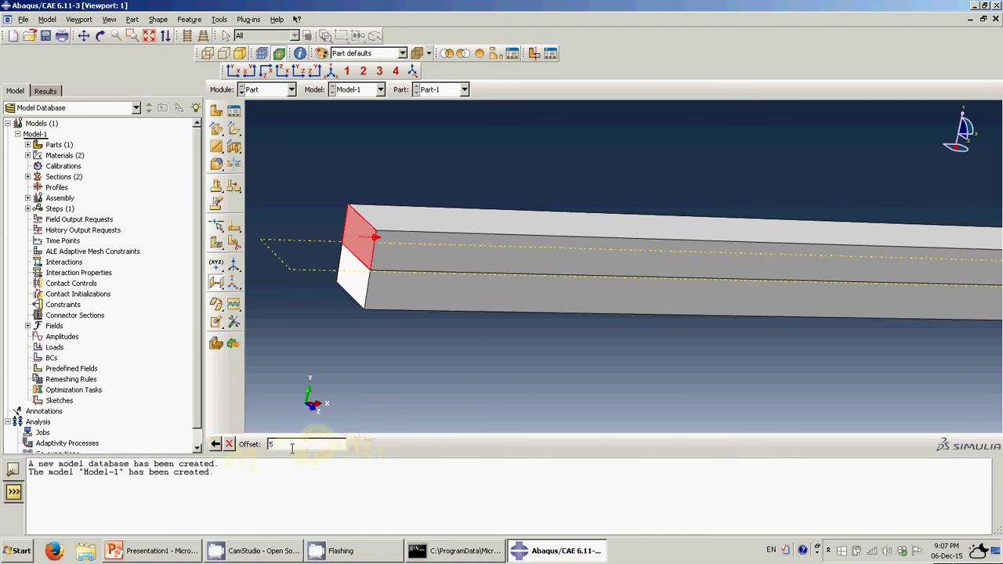
key("Return")
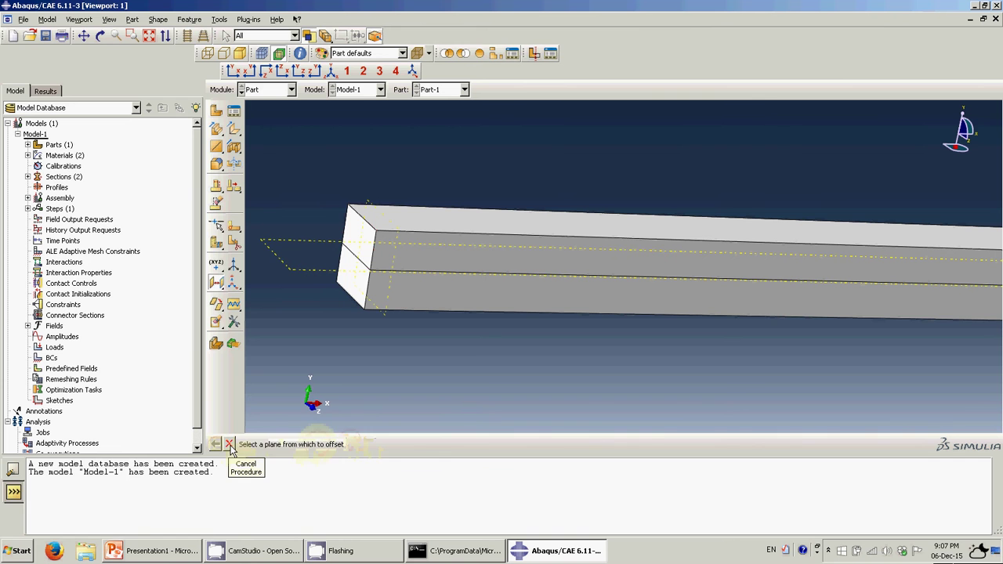
left_click(230, 444)
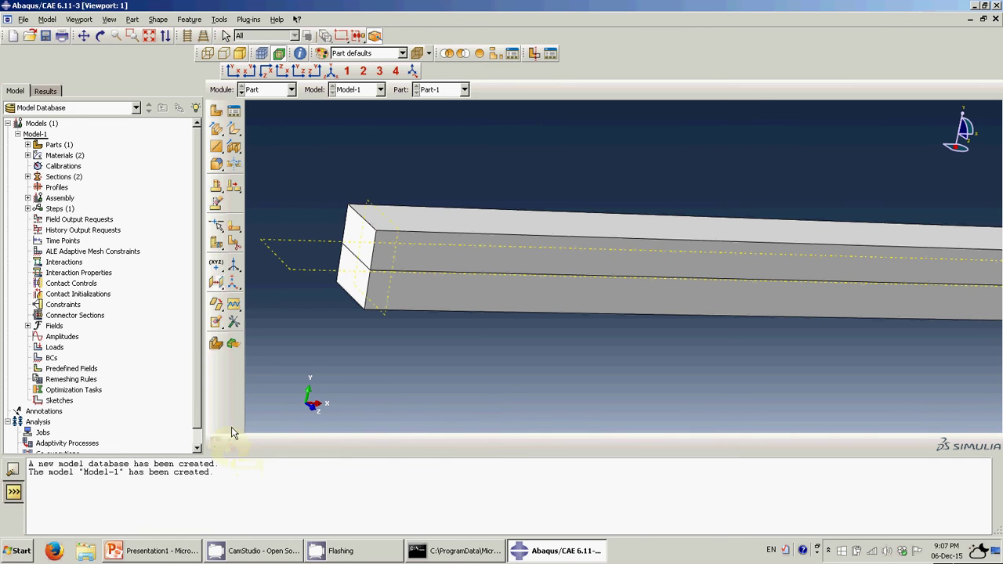
Partition both bar cells with the new datum plane near the end face
left_click(217, 244)
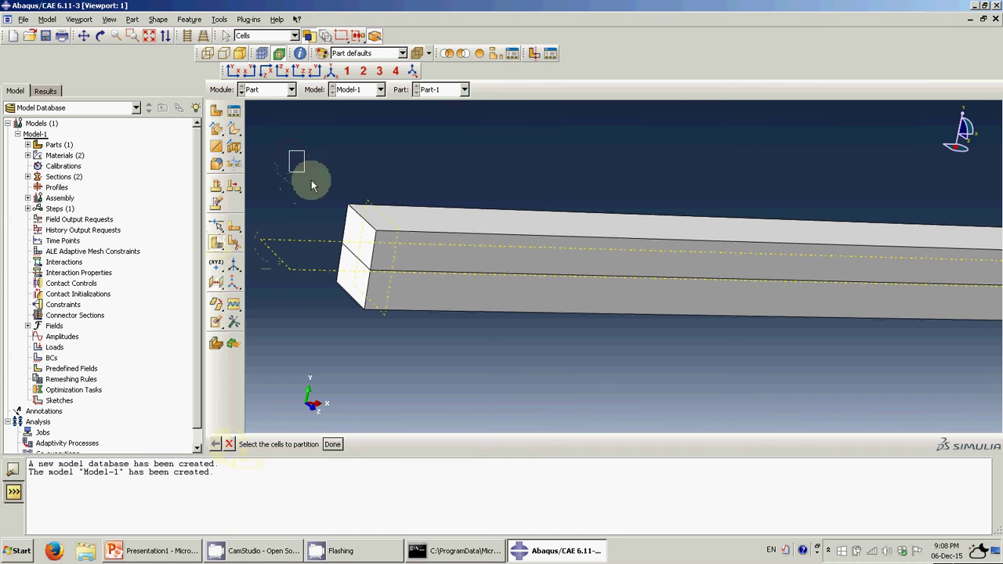
left_click_drag(311, 186, 641, 415)
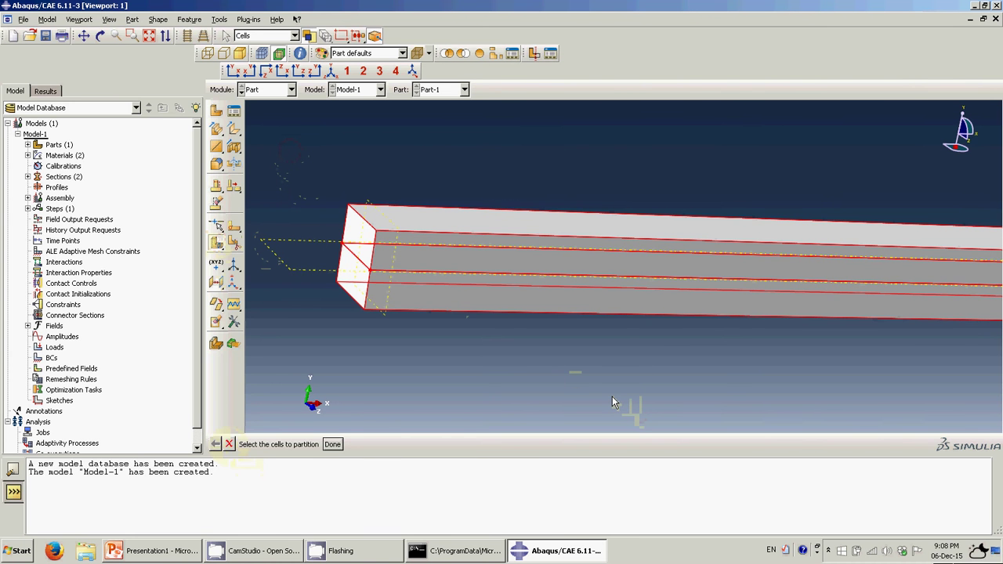
middle_click(612, 395)
scroll(377, 207, "up", 3)
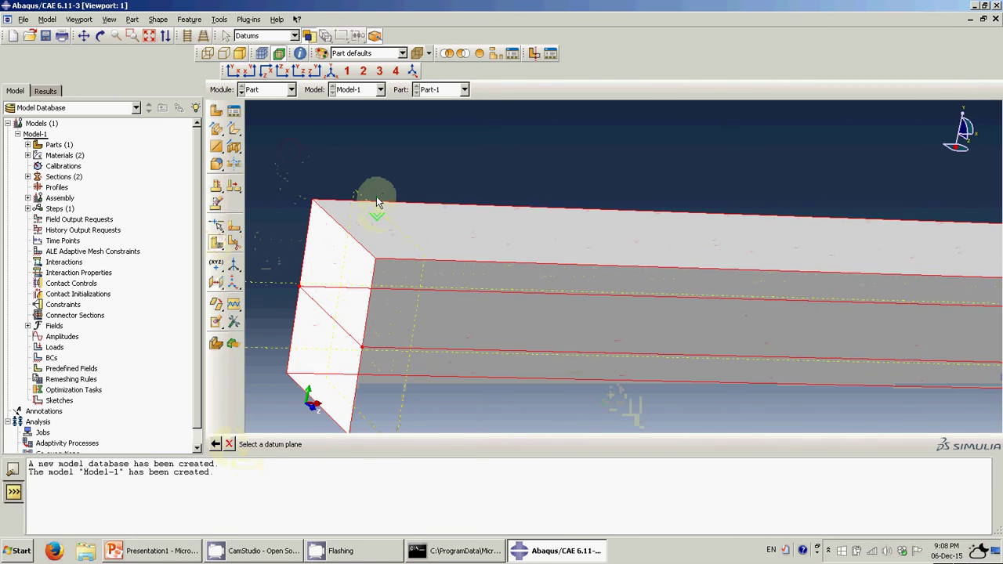
scroll(364, 194, "up", 2)
left_click(354, 192)
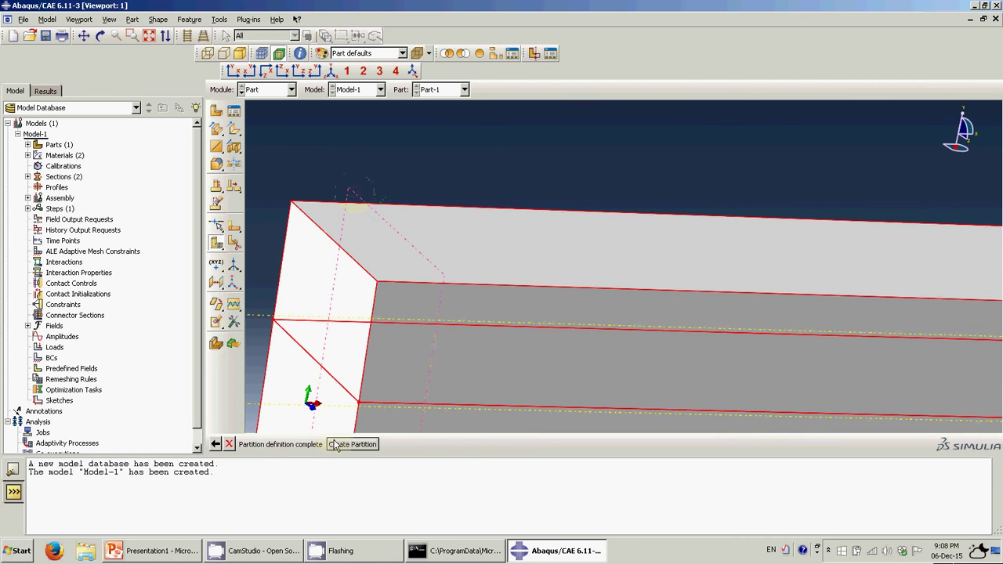
middle_click(358, 205)
scroll(394, 141, "down", 3)
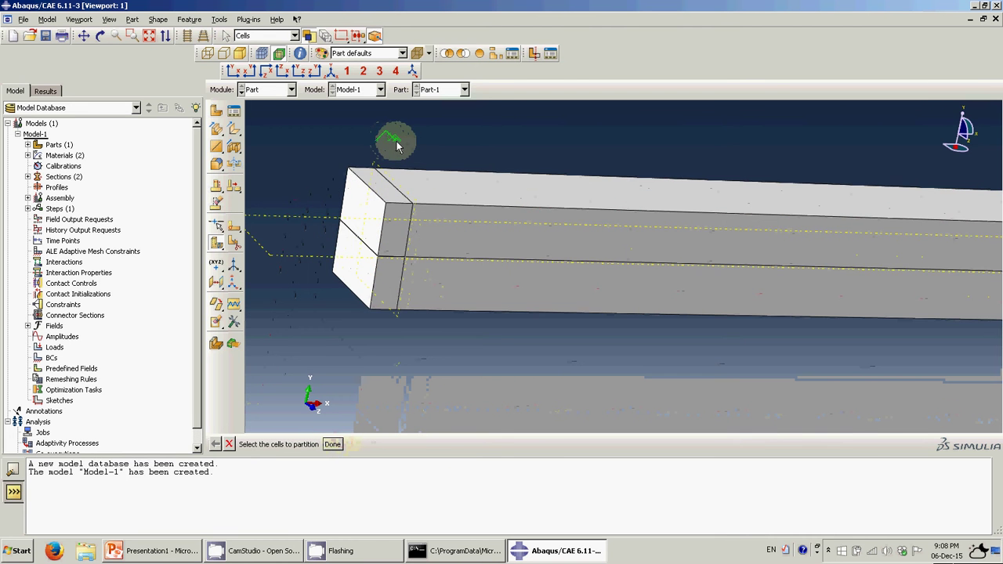
scroll(331, 155, "down", 2)
scroll(359, 270, "down", 1)
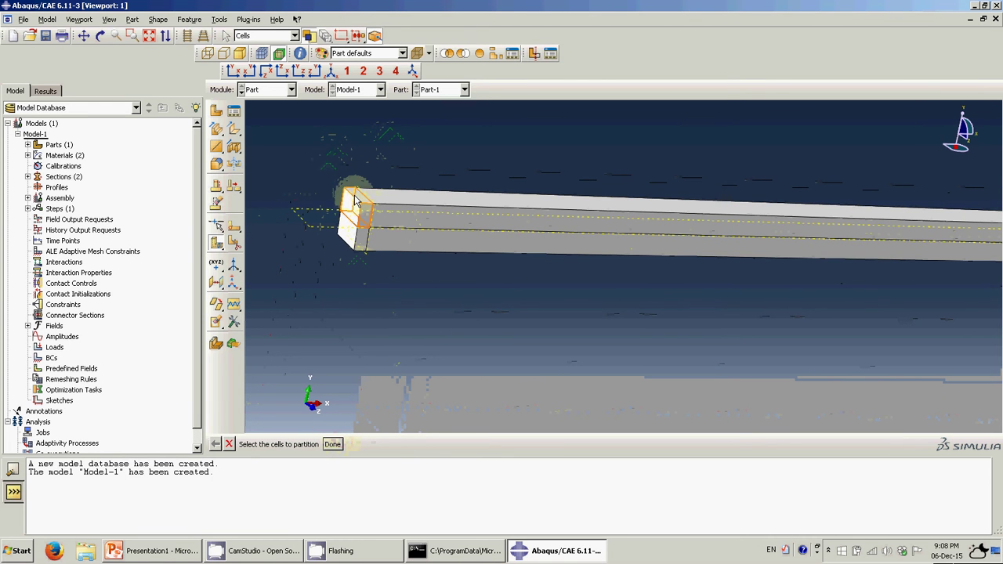
scroll(331, 268, "down", 3)
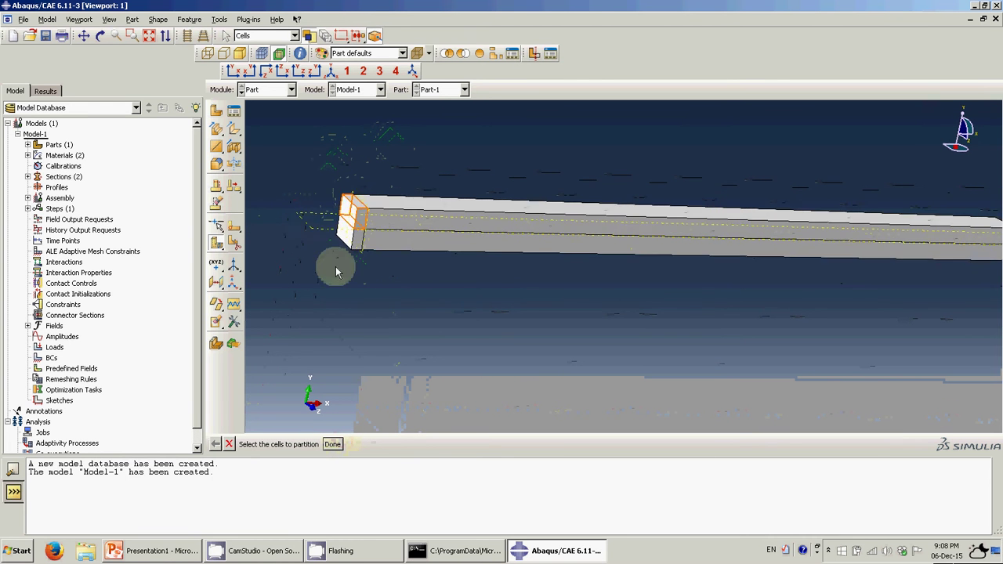
In the Property module, assign the steel section Section-1 to all bar regions above and below the thin middle layer
left_click(266, 90)
left_click(271, 111)
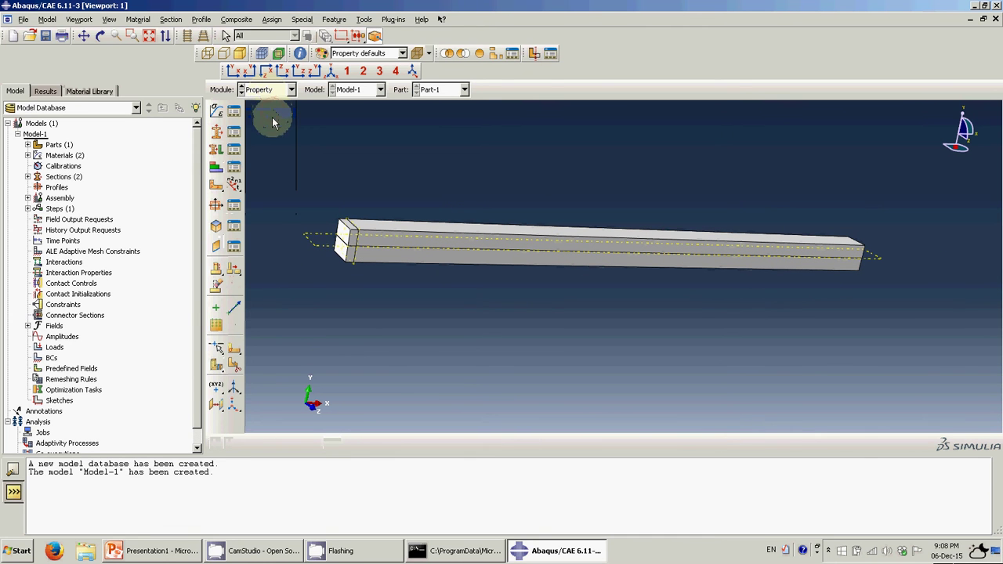
left_click(233, 71)
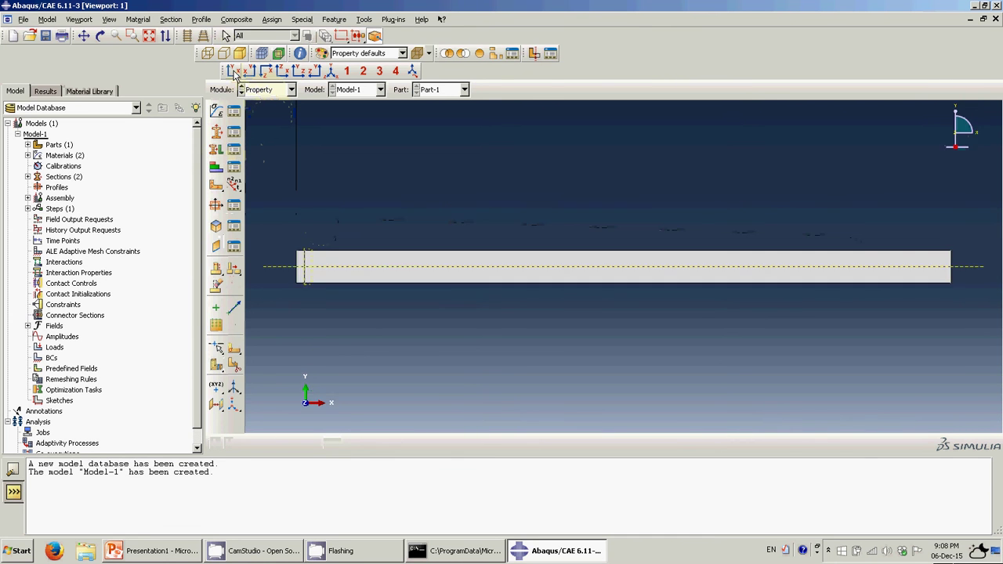
left_click(218, 152)
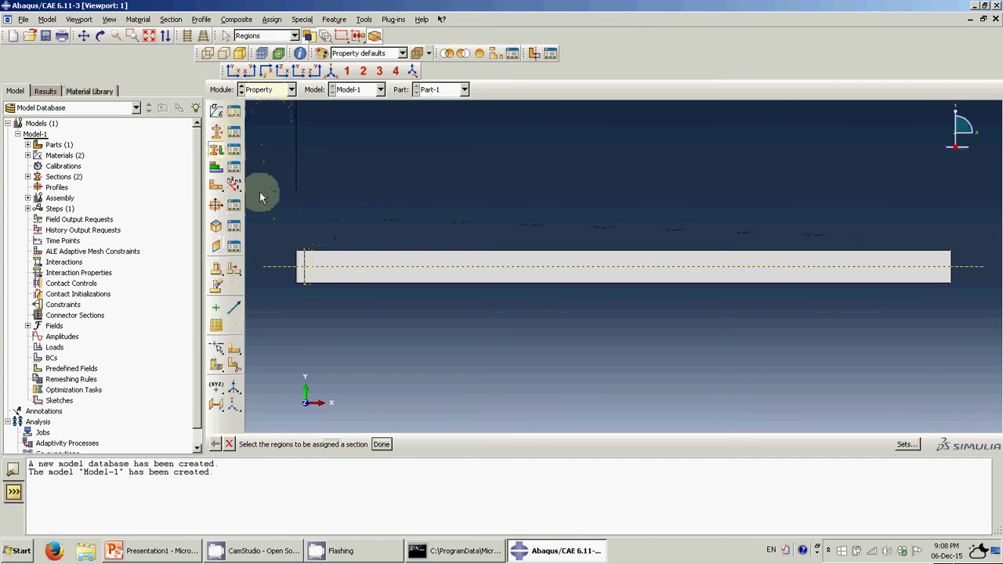
left_click_drag(258, 190, 971, 260)
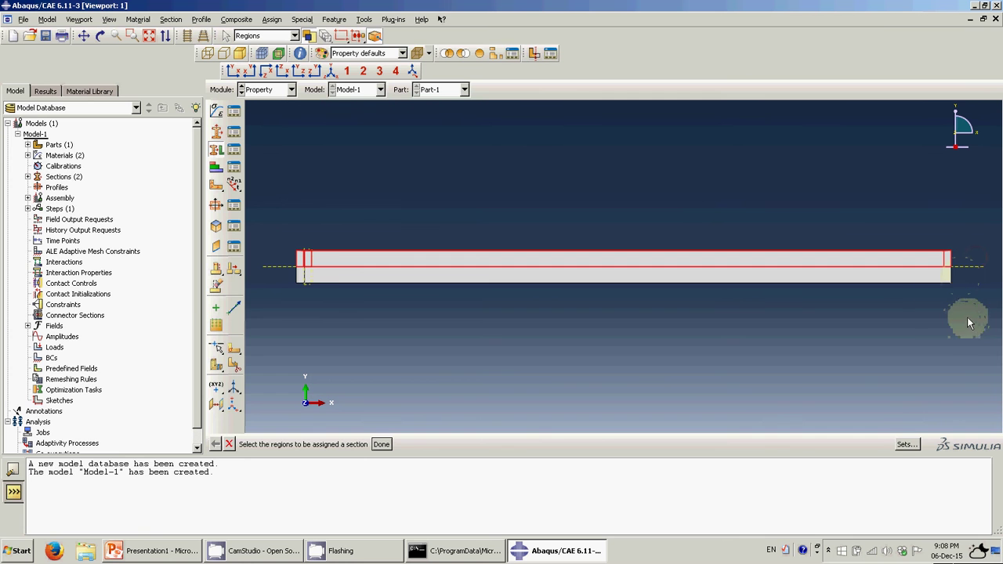
left_click_drag(970, 320, 285, 285)
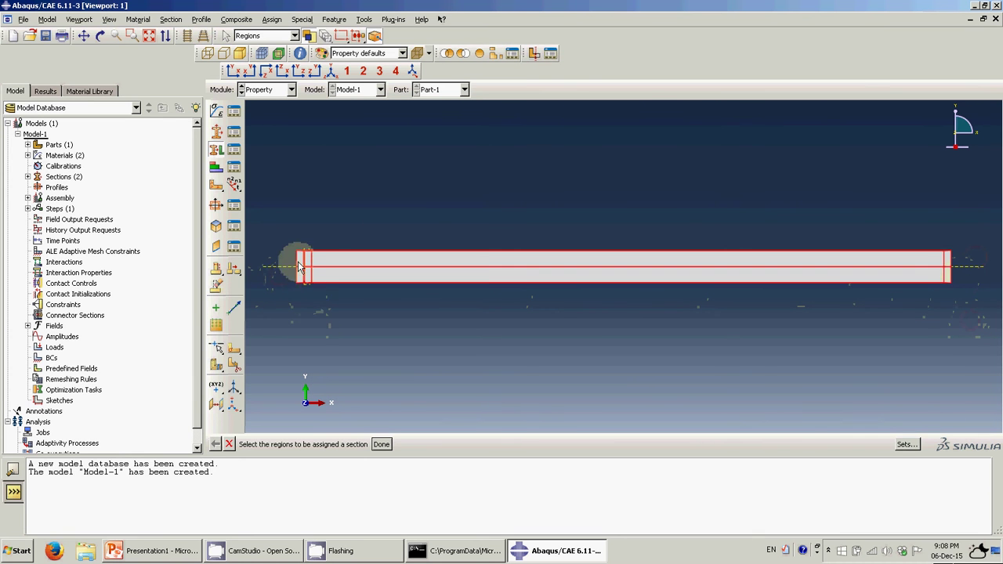
scroll(297, 267, "up", 10)
scroll(296, 267, "up", 8)
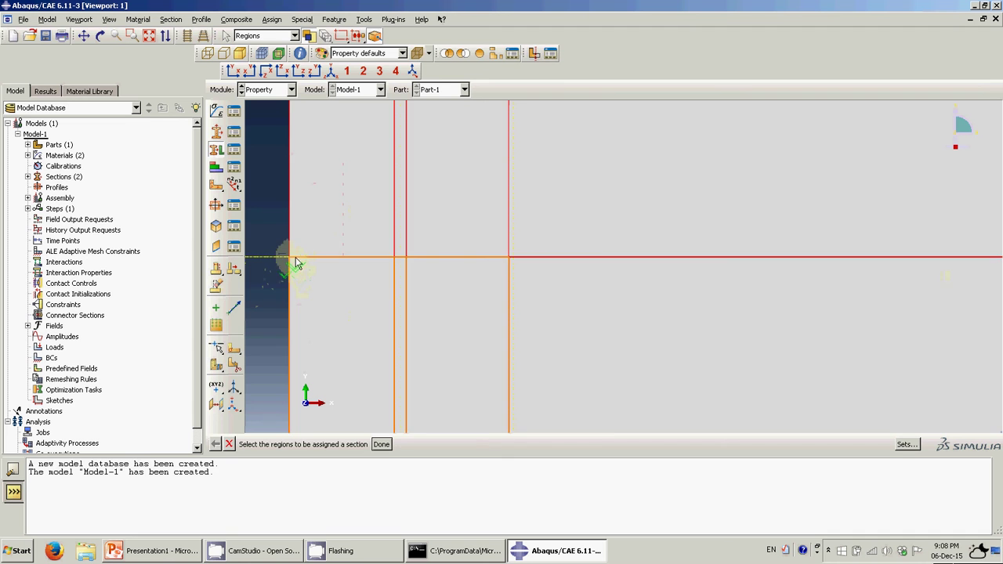
scroll(282, 267, "up", 6)
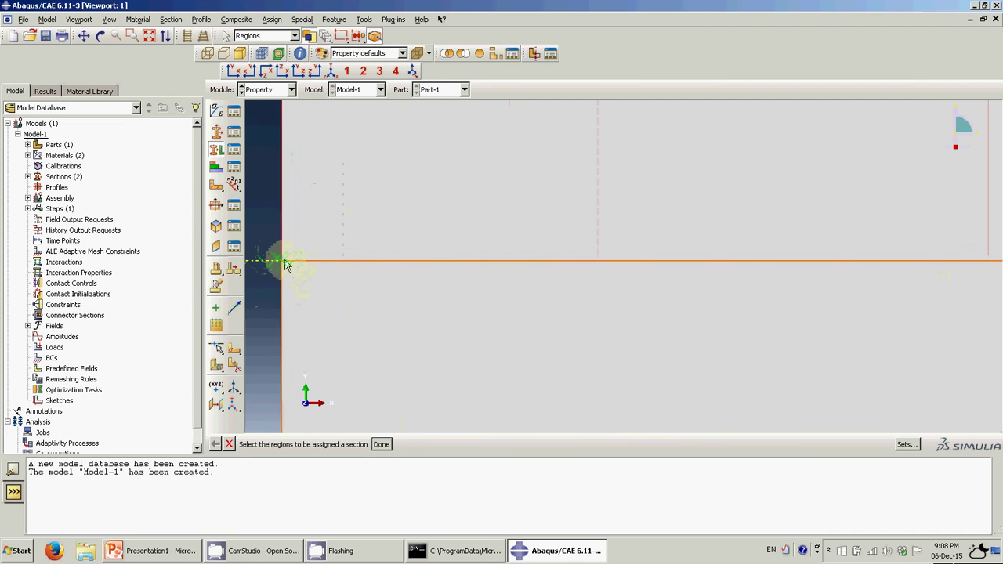
scroll(274, 268, "up", 4)
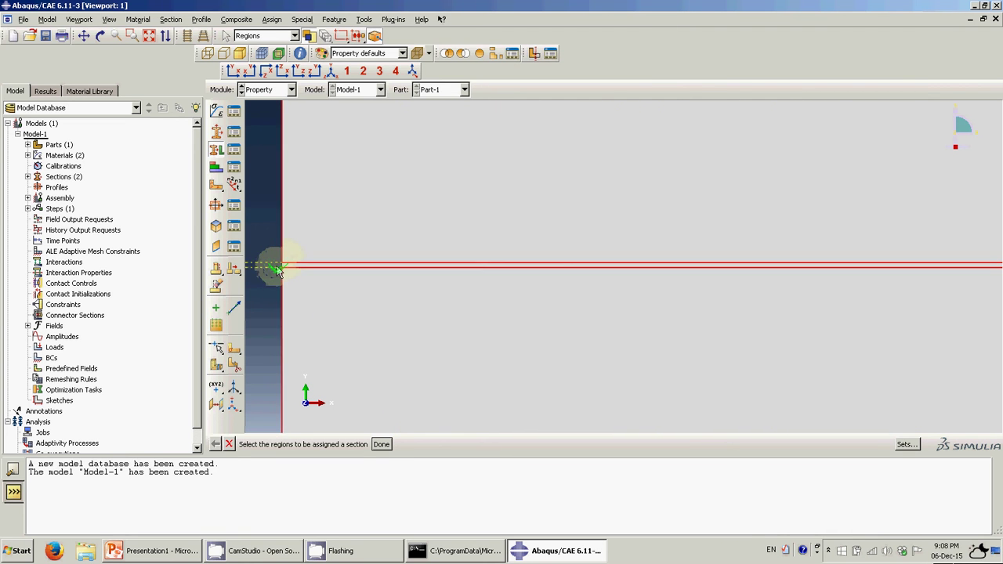
left_click(380, 443)
left_click(155, 209)
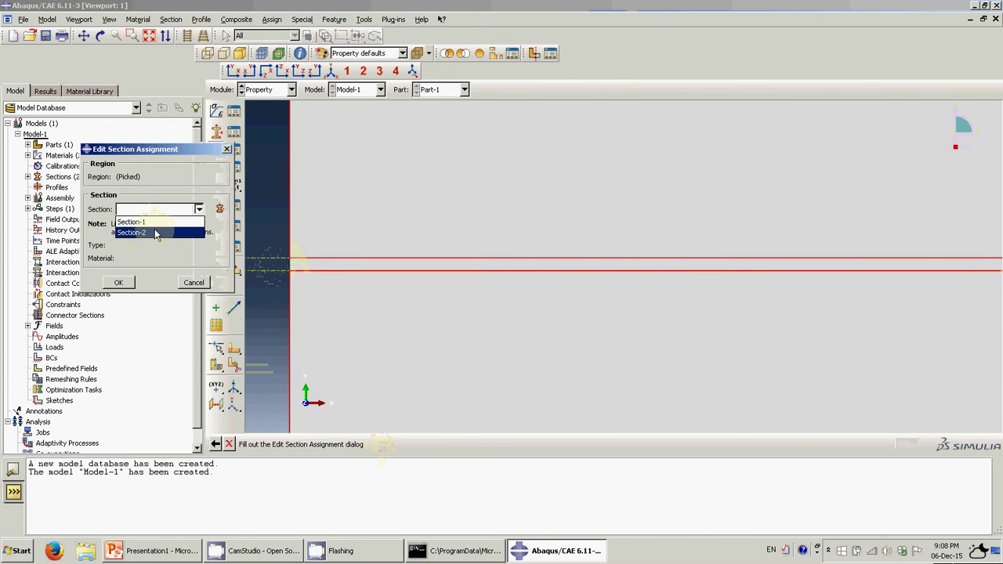
left_click(153, 222)
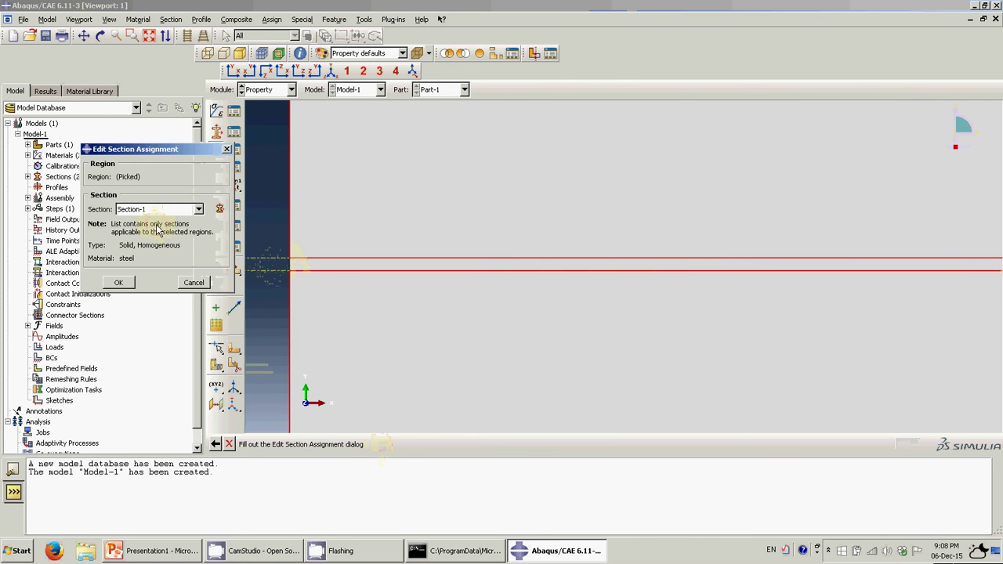
left_click(122, 282)
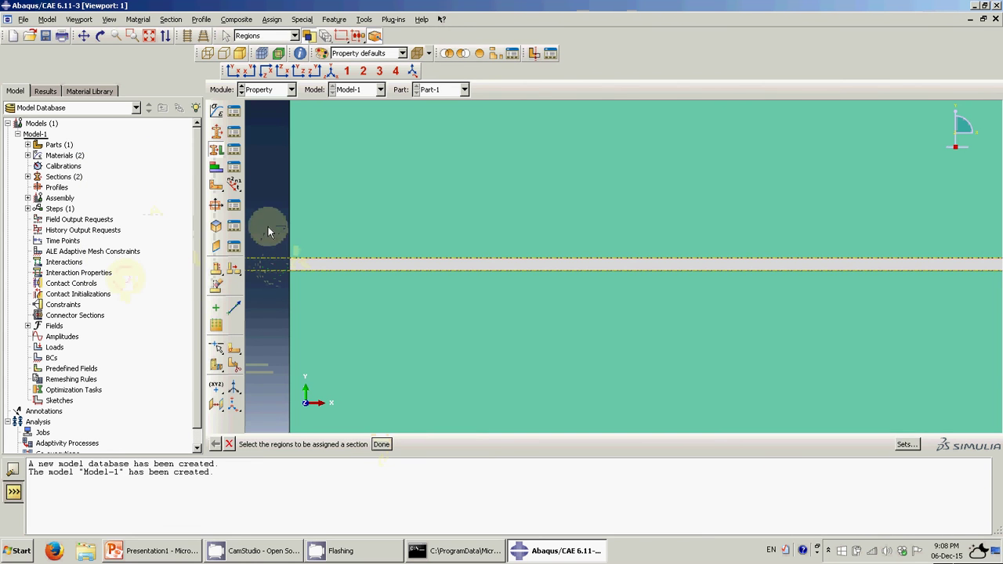
Assign the cohesive section Section-2 to both thin middle-layer cells, on either side of the end partition, and finish the section assignment
left_click(256, 259)
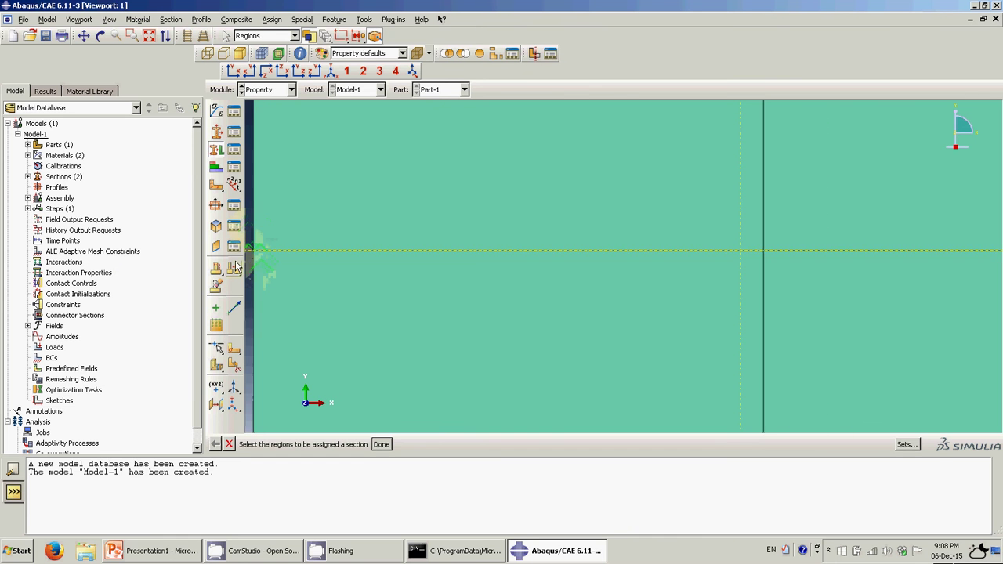
left_click(787, 247)
scroll(787, 246, "up", 5)
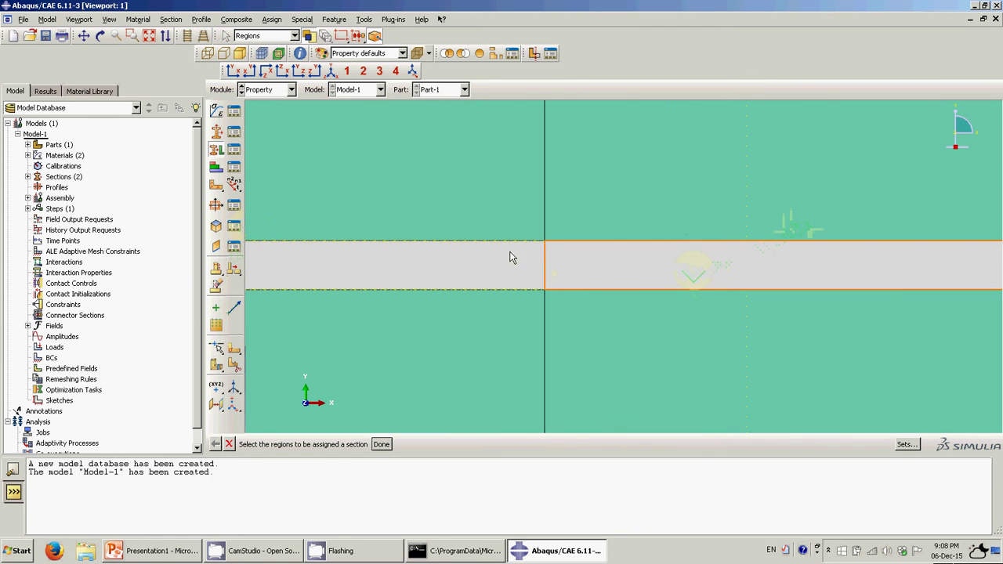
left_click(597, 285)
left_click(382, 444)
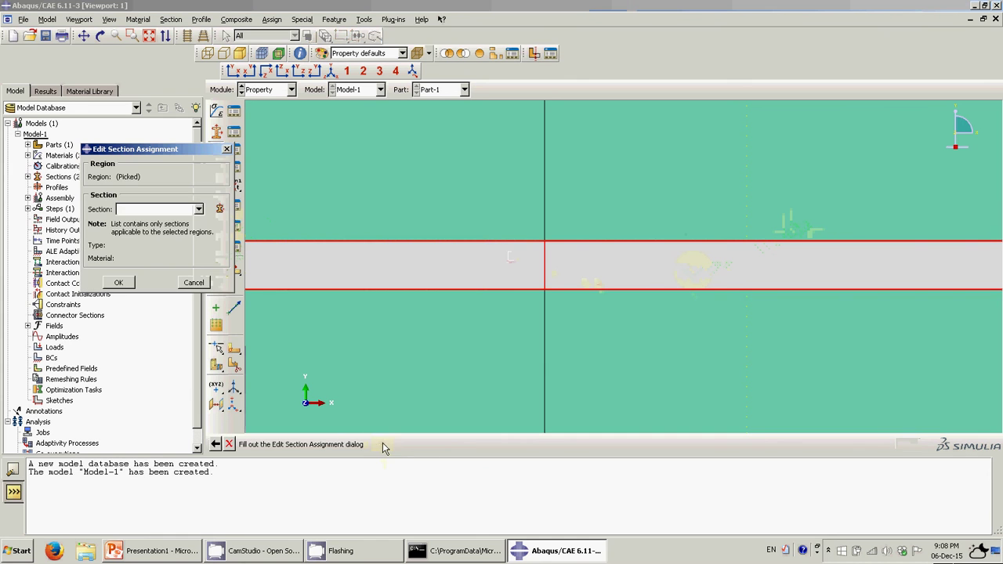
left_click(128, 208)
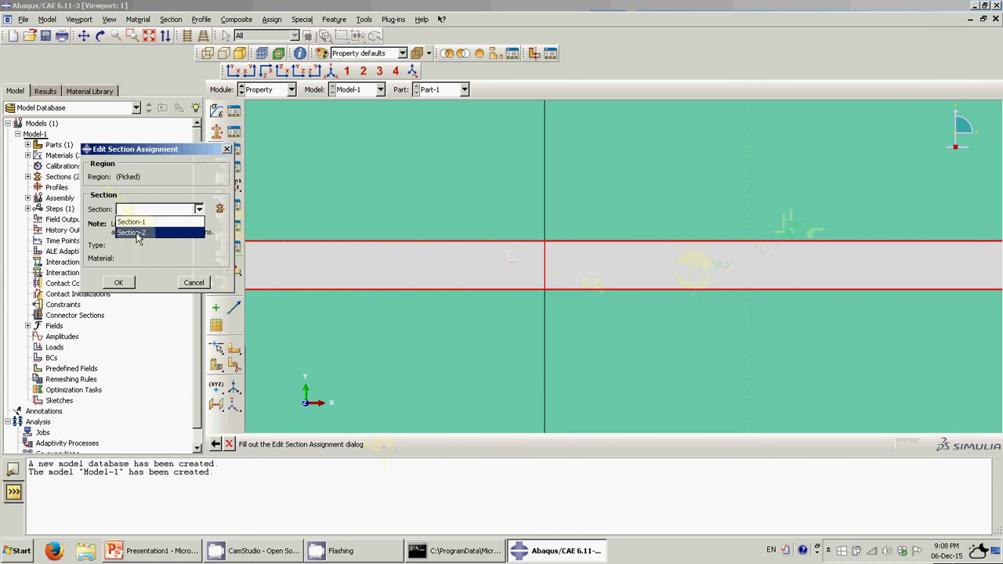
left_click(129, 230)
left_click(122, 283)
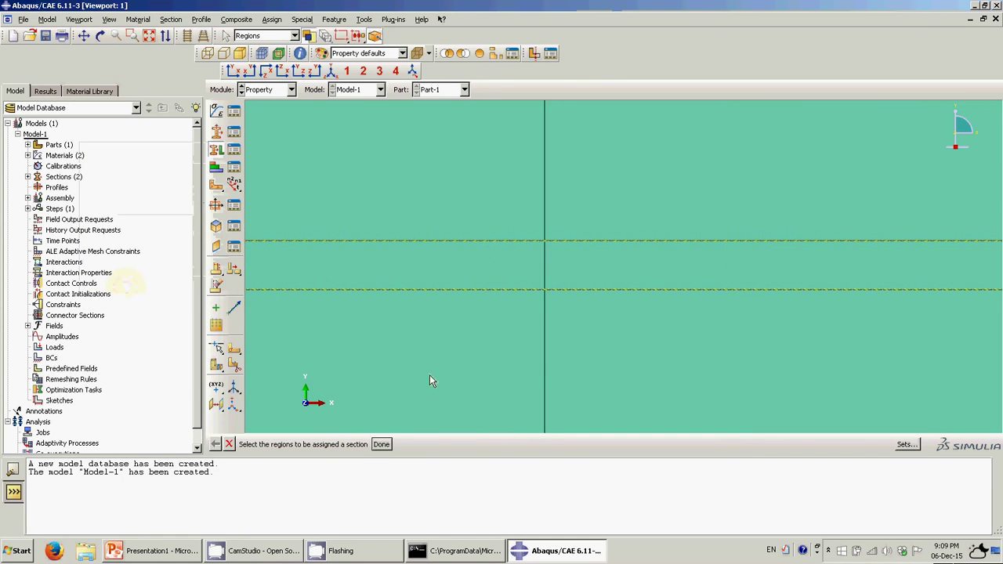
left_click(381, 445)
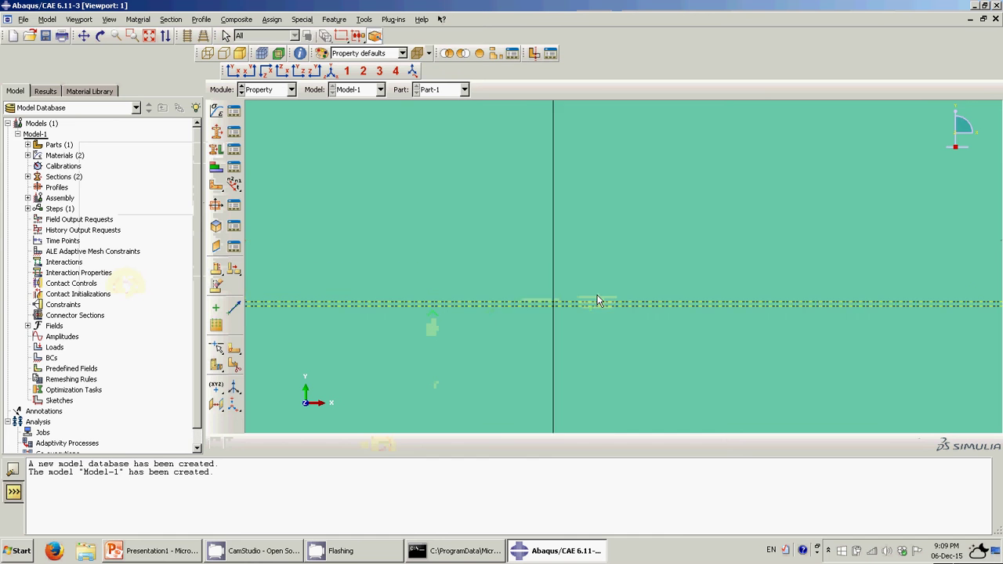
In the Assembly module, create a dependent instance of Part-1
scroll(556, 309, "down", 3)
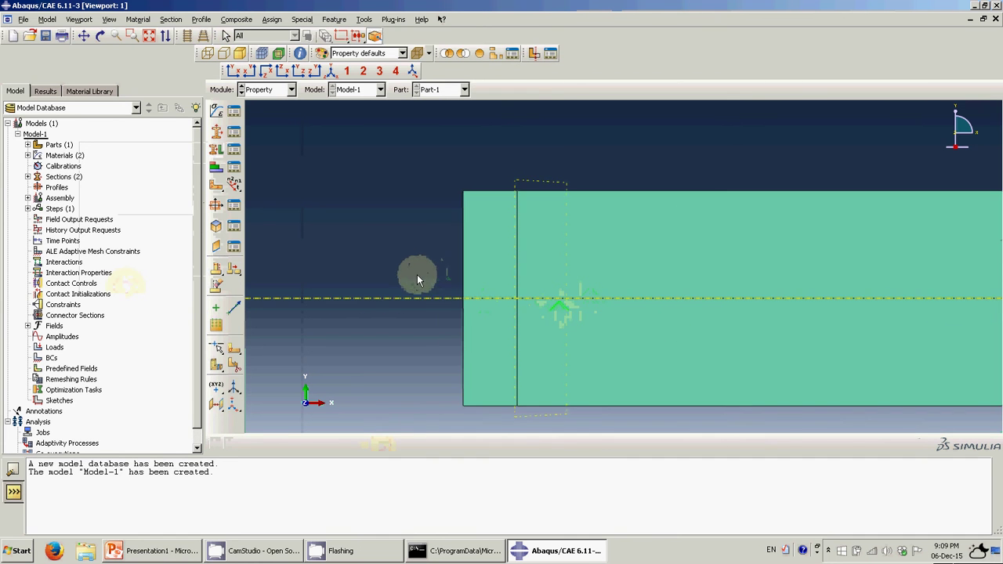
scroll(404, 272, "down", 4)
left_click(268, 90)
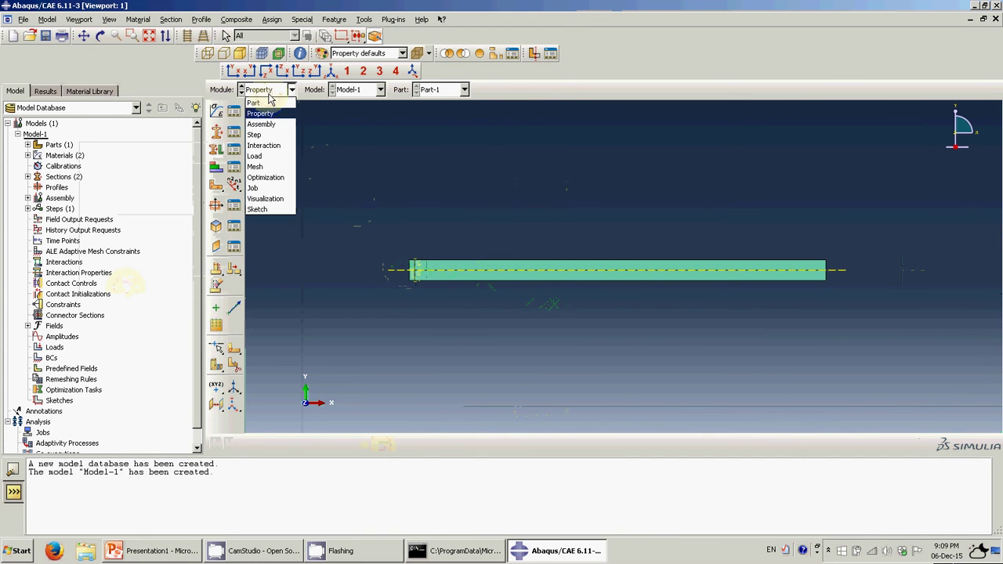
left_click(262, 124)
left_click(216, 111)
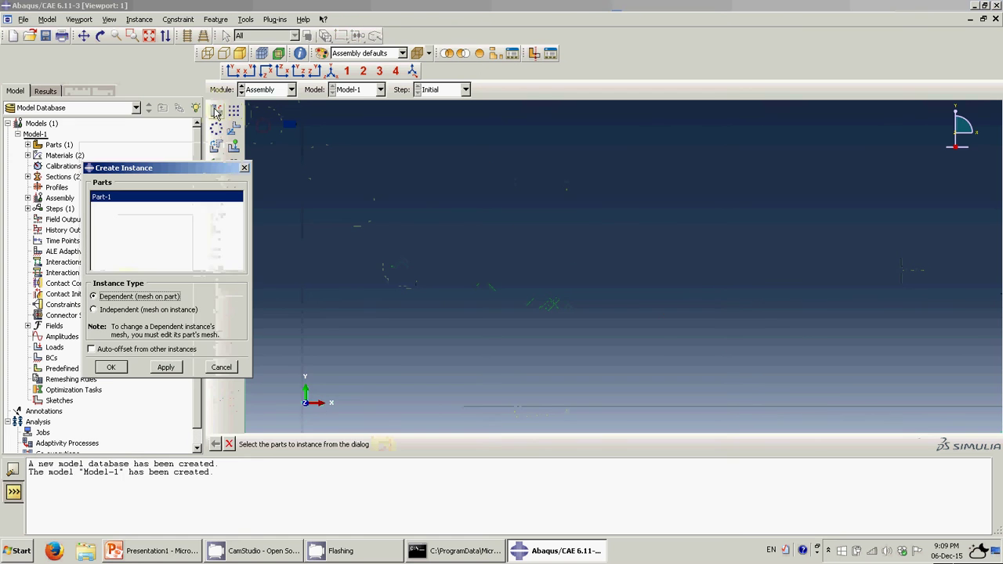
left_click(109, 369)
In the Step module, create a Static, General step after Initial with Nlgeom on and automatic stabilization set to Specify dissipated energy fraction
left_click(275, 90)
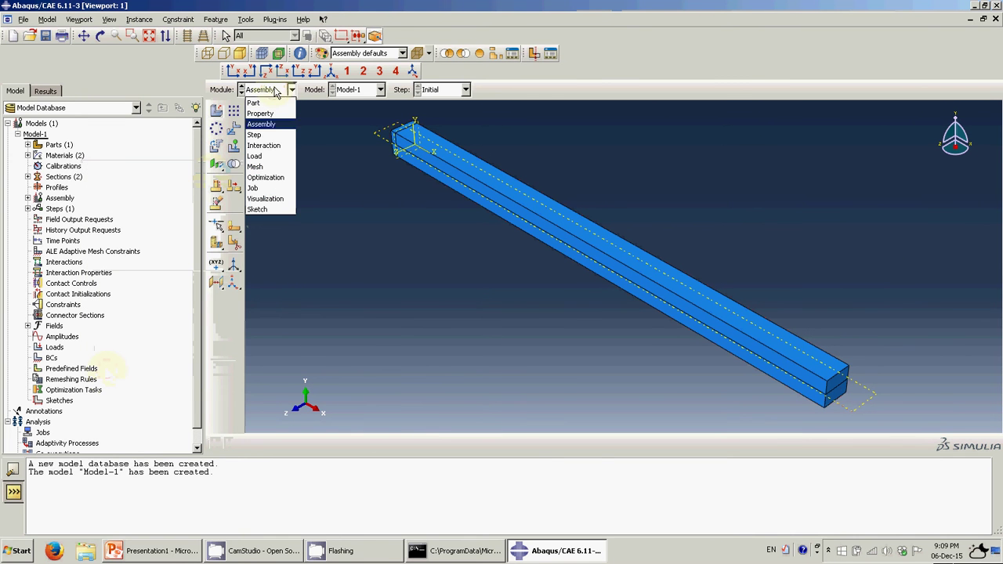
left_click(256, 135)
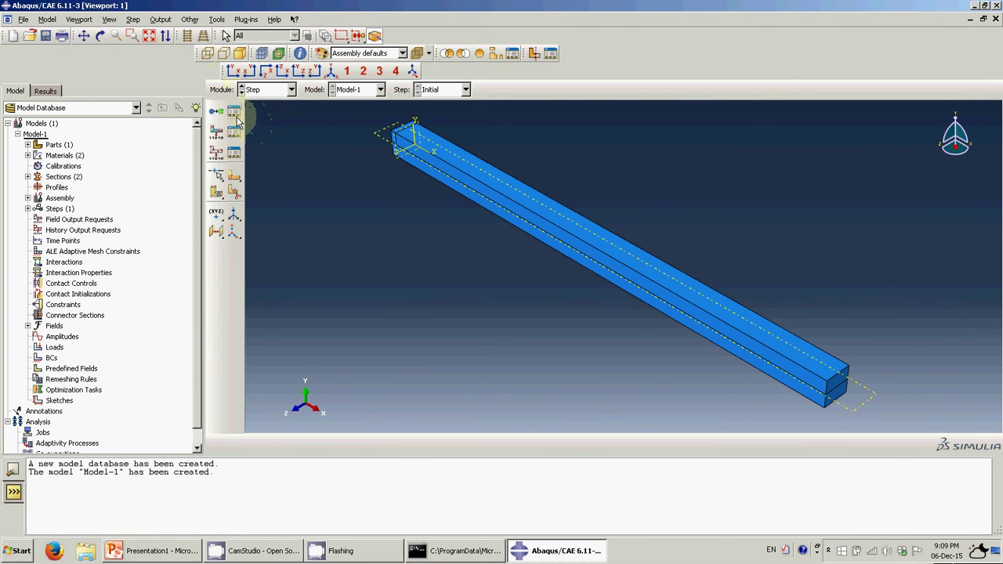
left_click(235, 114)
left_click(30, 274)
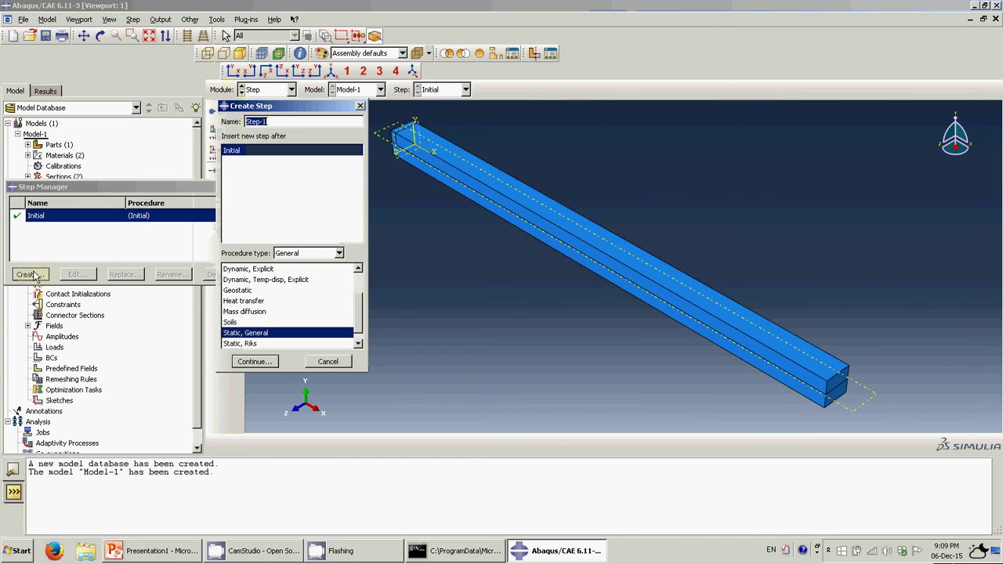
left_click(252, 363)
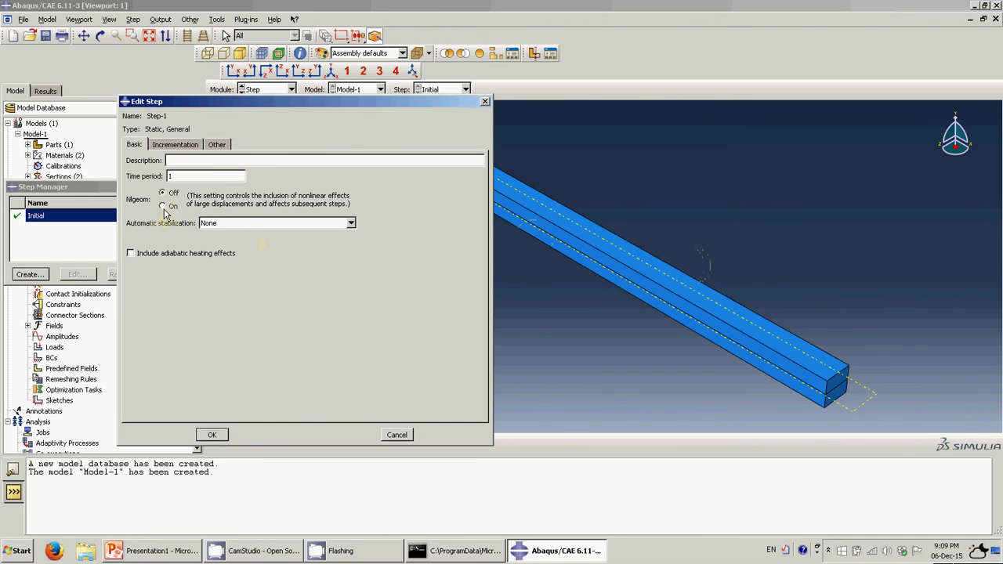
left_click(227, 223)
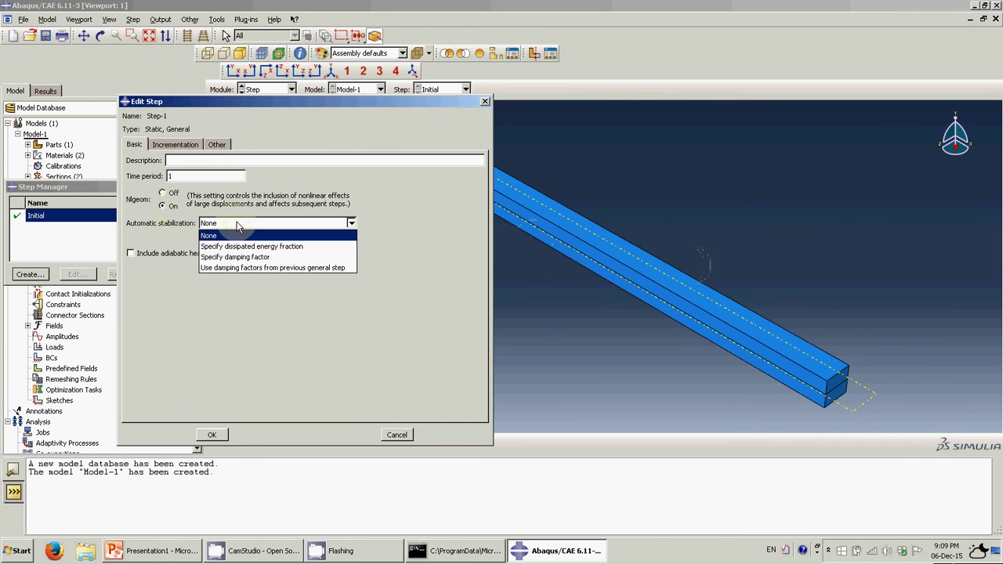
left_click(253, 246)
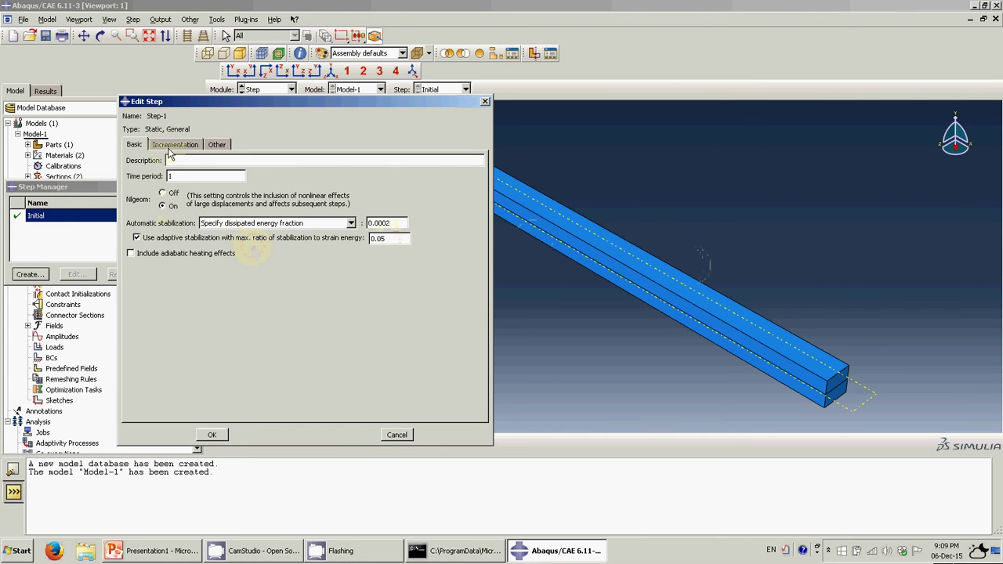
Set the step's increment sizes to initial 0.1, minimum 1E-0015 and maximum 0.1, and confirm the step
left_click(175, 146)
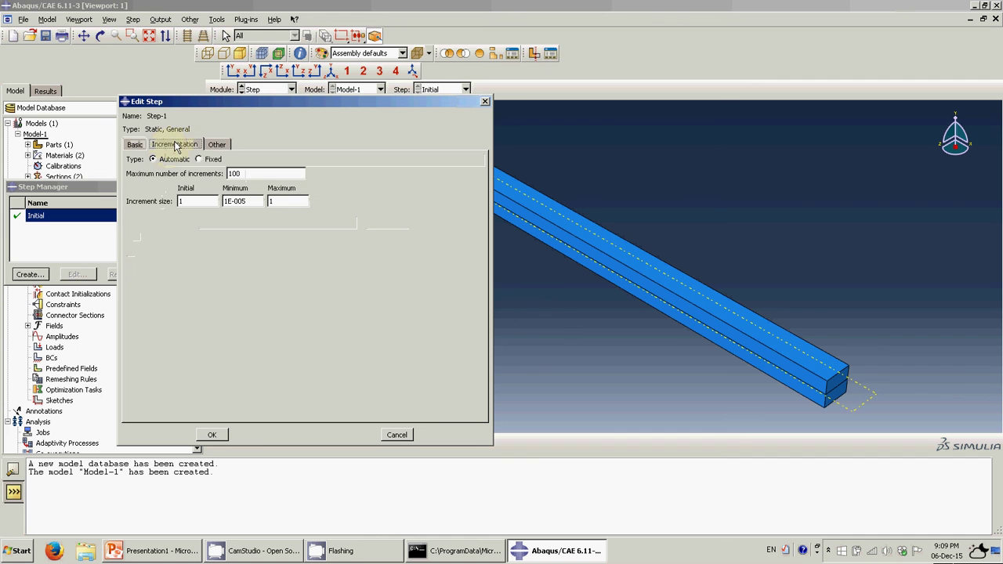
left_click(257, 203)
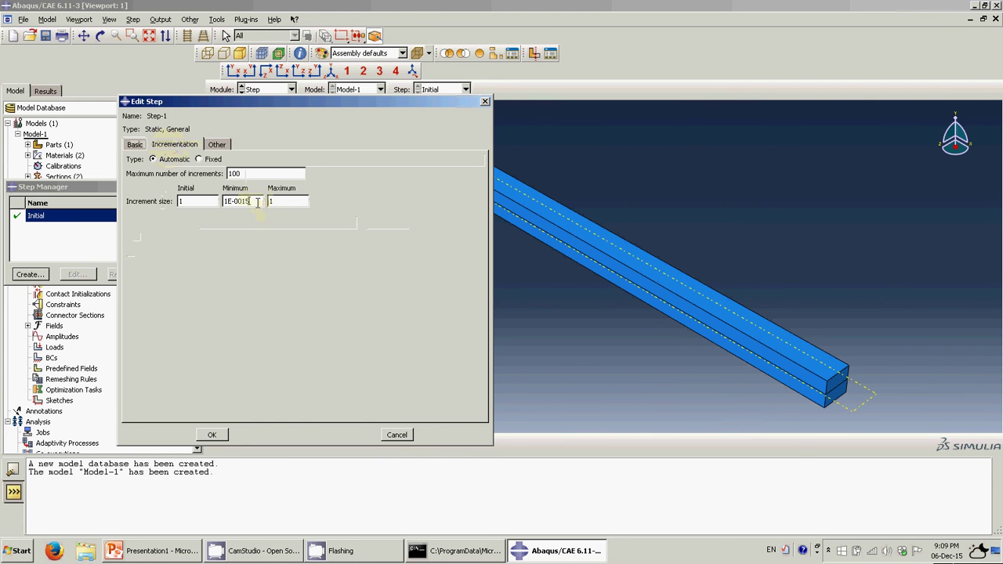
left_click_drag(289, 202, 274, 200)
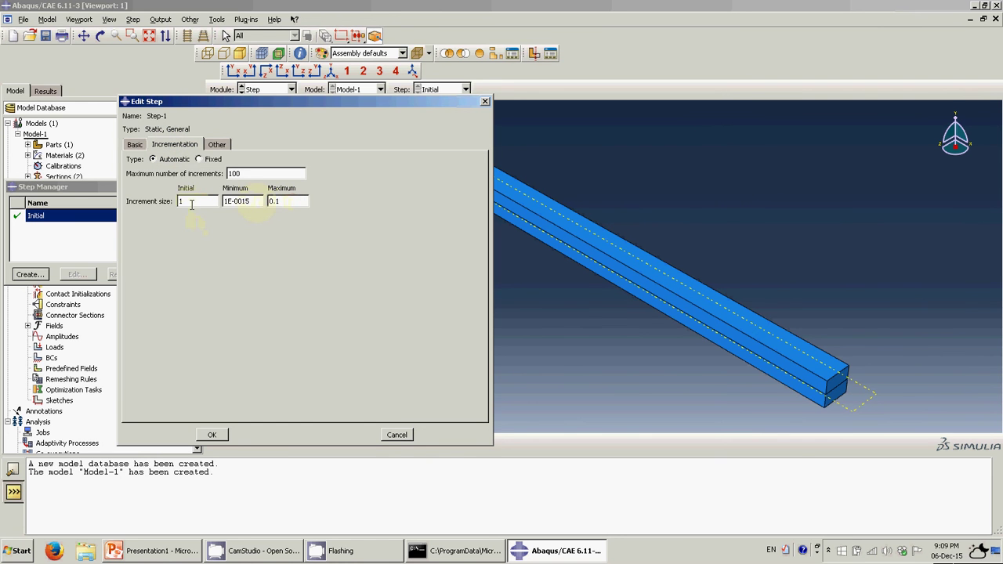
left_click_drag(190, 201, 178, 202)
left_click(216, 144)
left_click(175, 144)
left_click(135, 145)
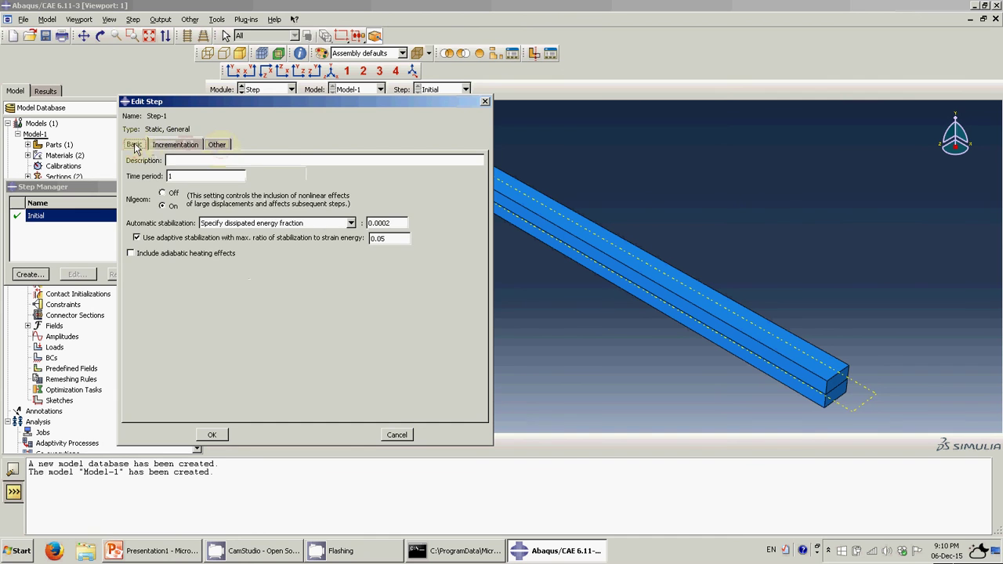
left_click(174, 144)
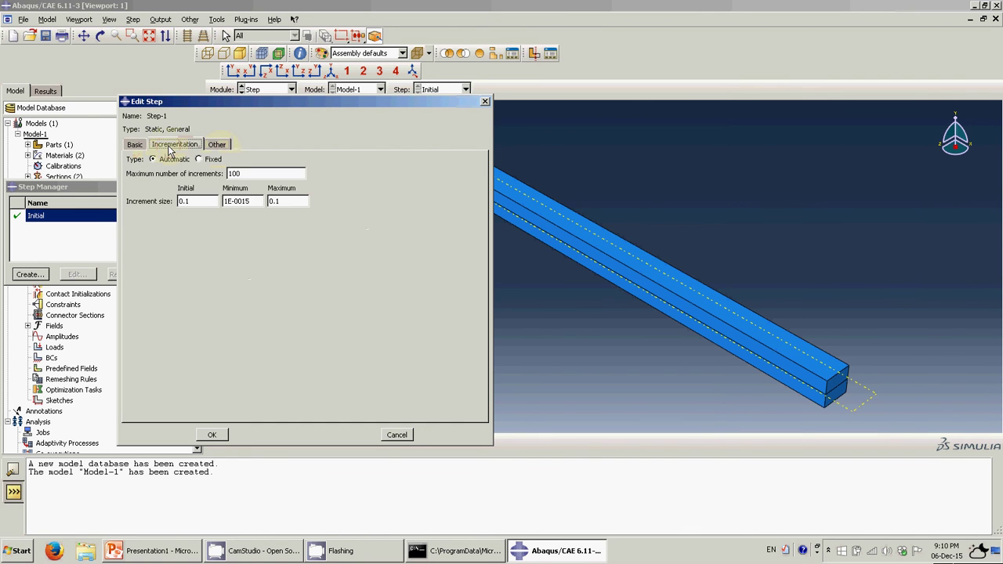
left_click(216, 435)
left_click(313, 272)
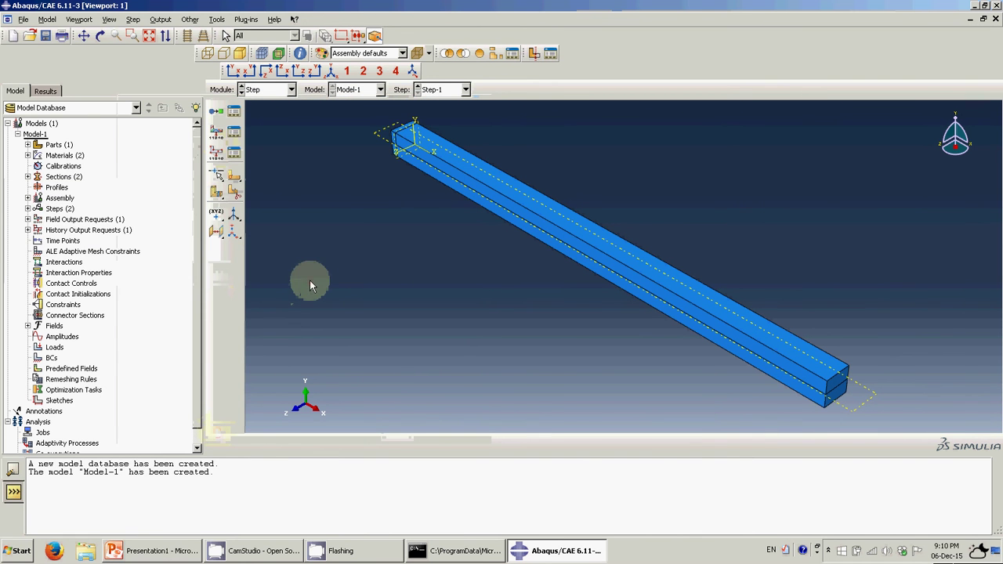
Open the general solution controls for Step-1, accept the warning, and choose to specify the parameters instead of propagating them
left_click(193, 21)
mouse_move(241, 69)
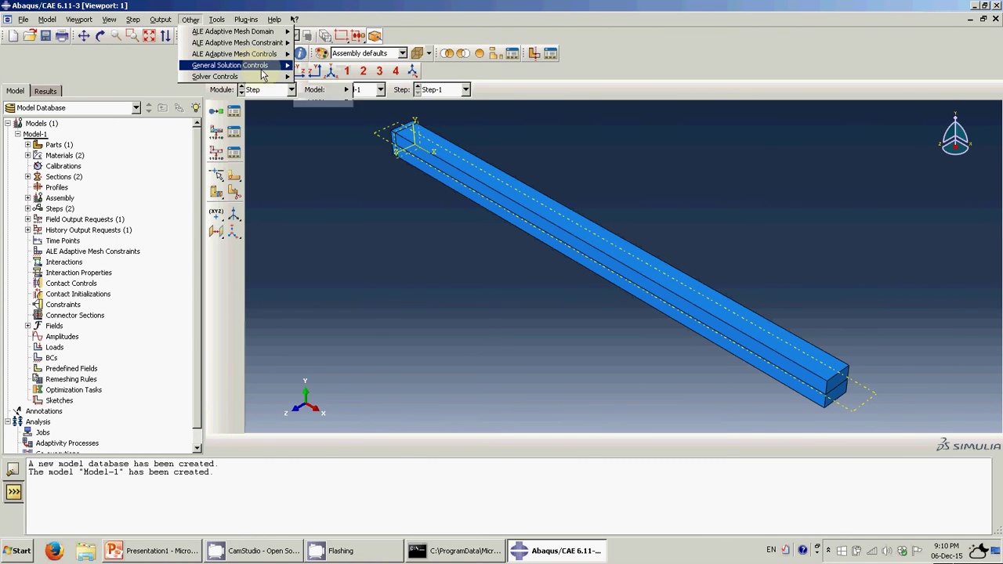
left_click(321, 66)
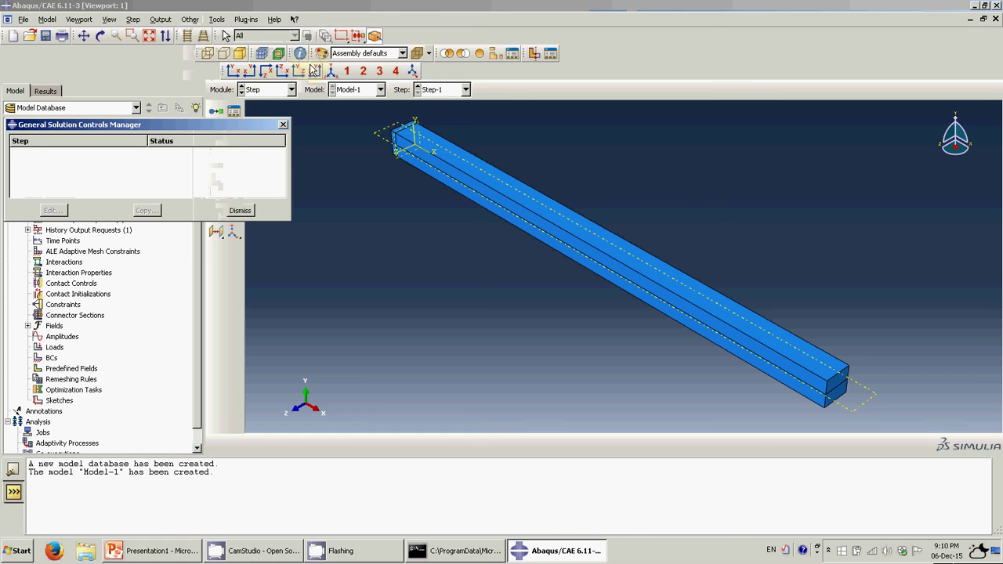
left_click(167, 166)
double_click(167, 167)
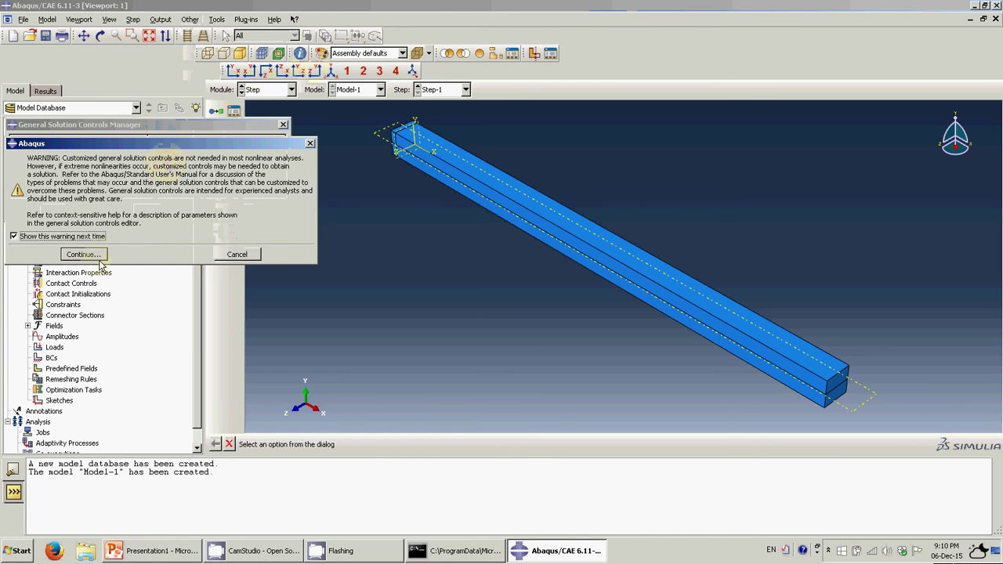
left_click(76, 254)
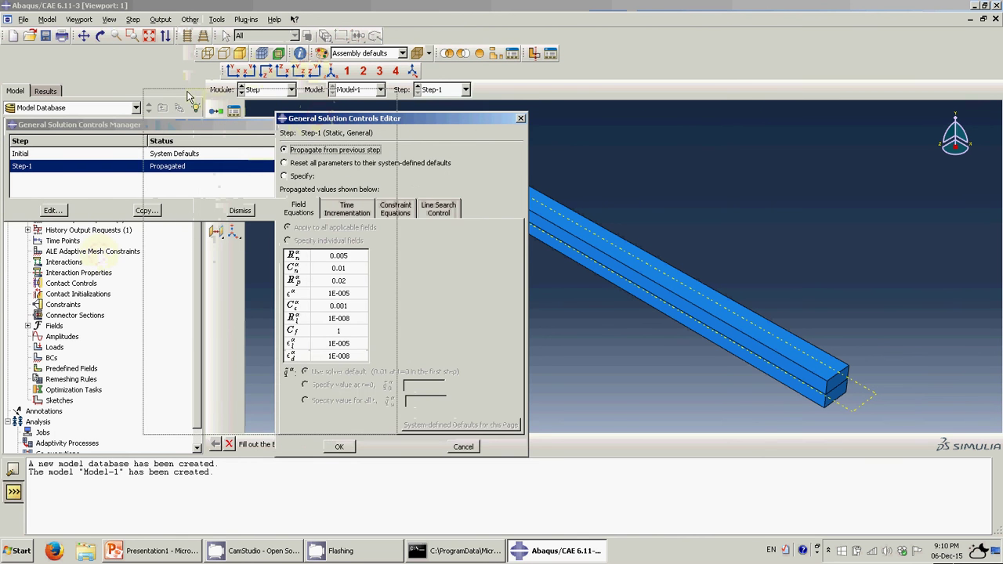
left_click_drag(320, 118, 189, 96)
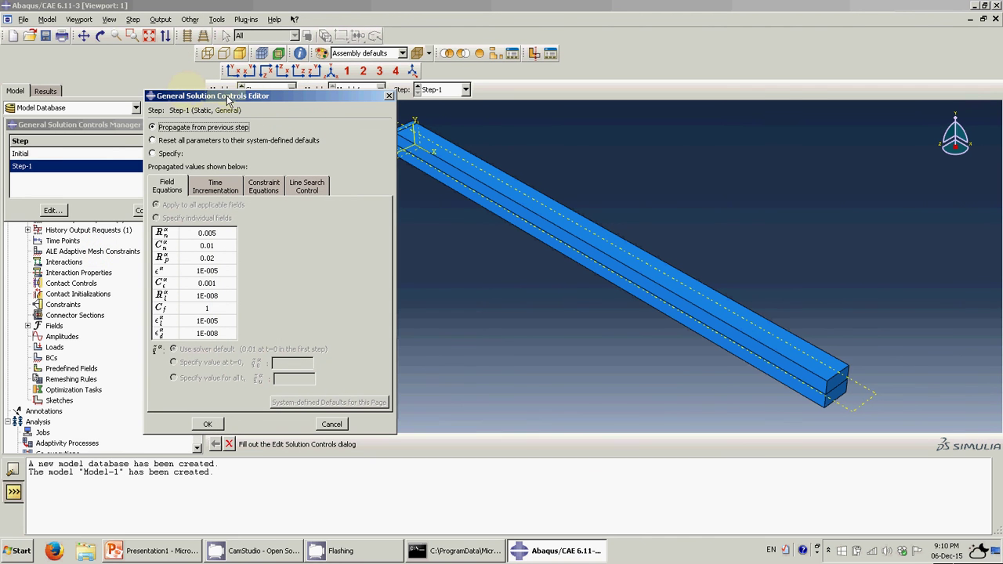
left_click_drag(227, 100, 201, 95)
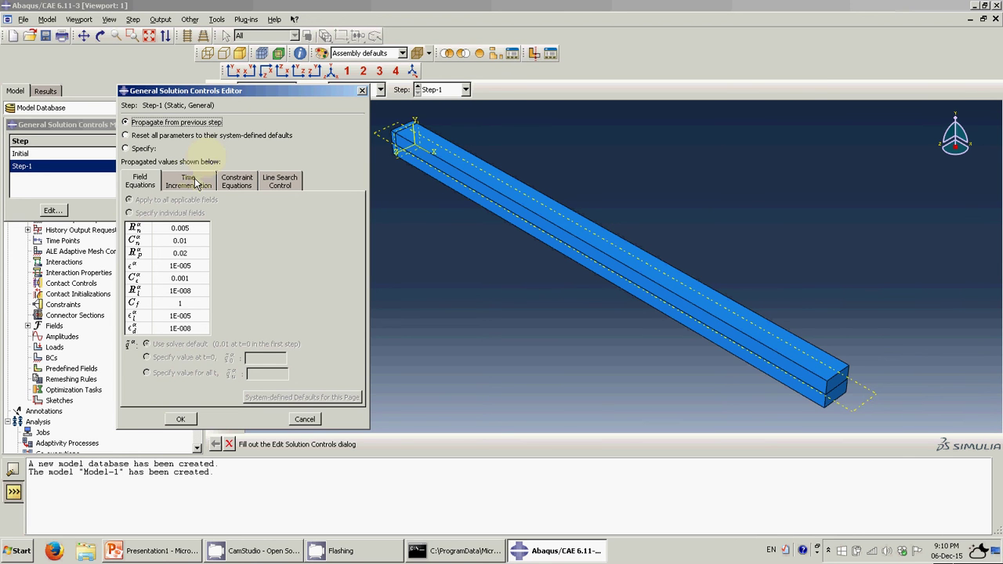
left_click(135, 148)
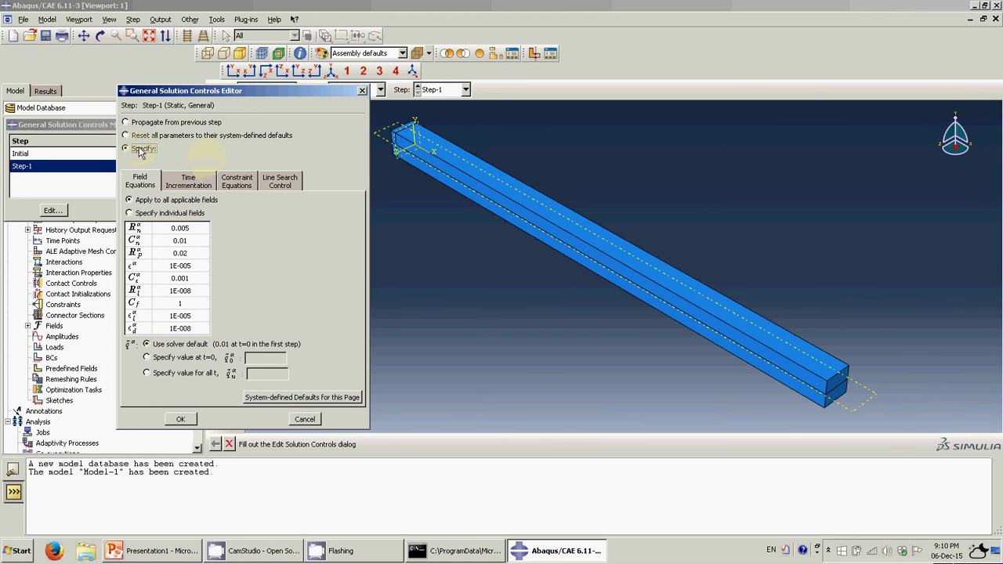
Set the time incrementation control parameter I_A to 20
left_click(191, 182)
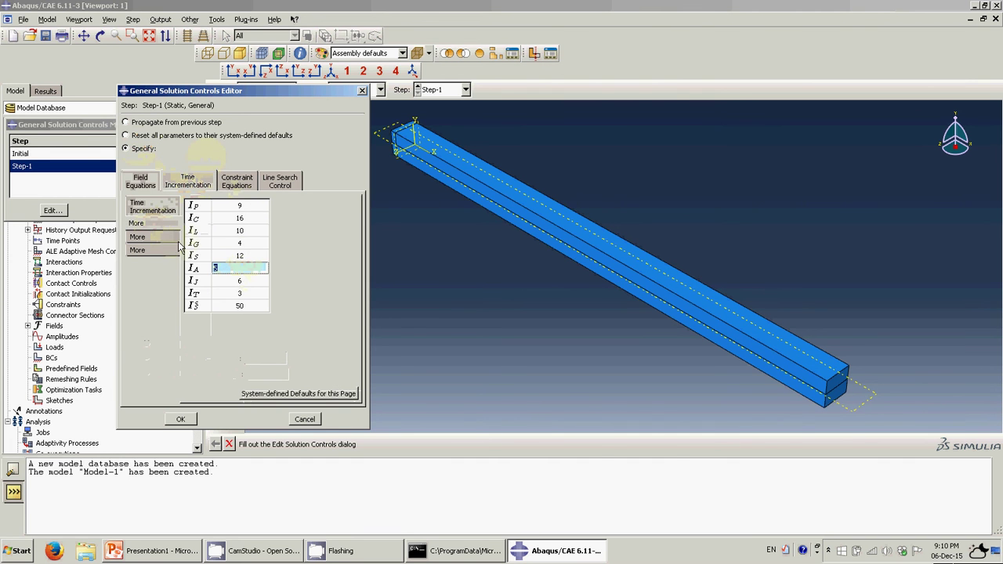
left_click(149, 184)
left_click(188, 181)
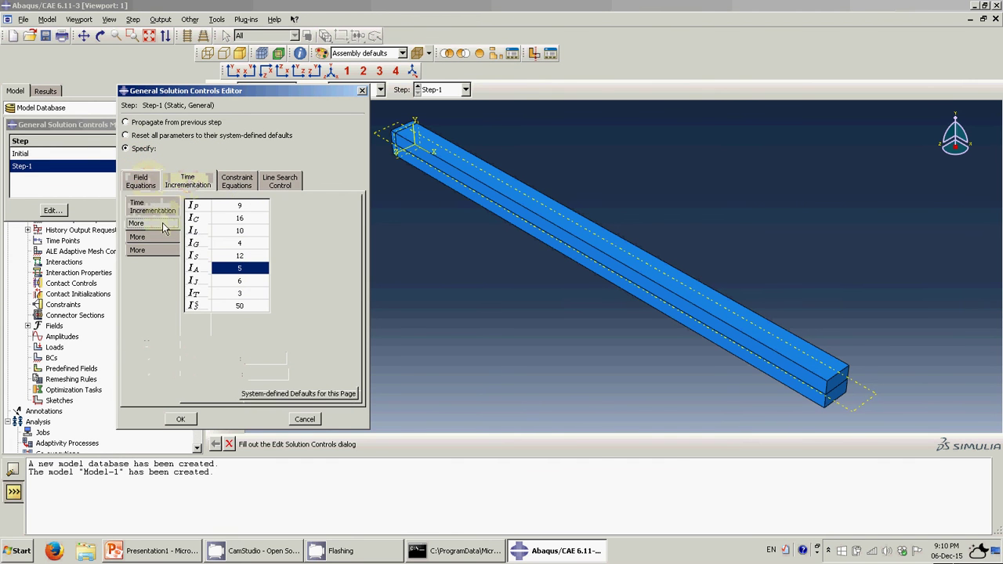
left_click(252, 270)
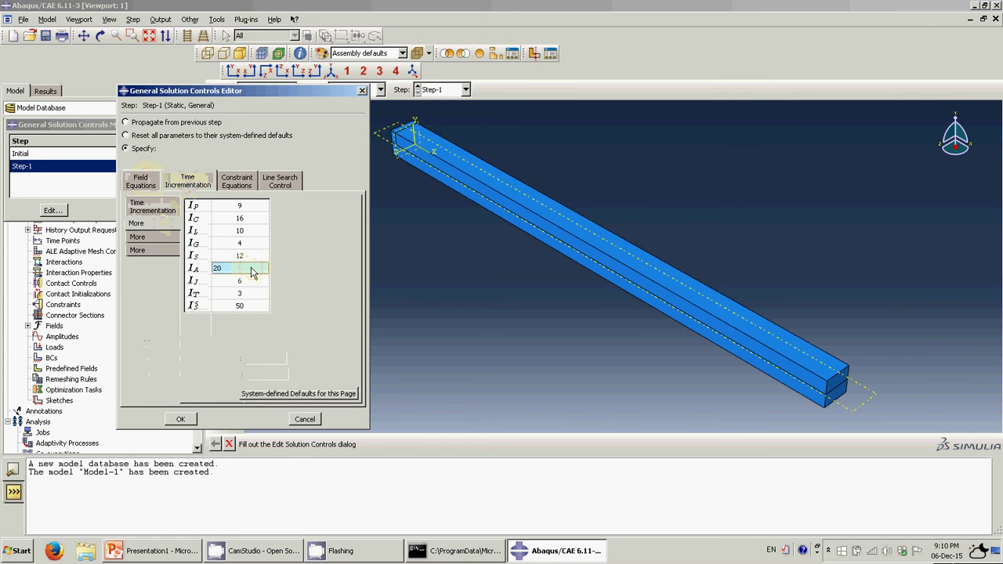
Set the time incrementation parameters I_0 to 20 and I_R to 40, and finish the solution controls
left_click(152, 208)
left_click(247, 220)
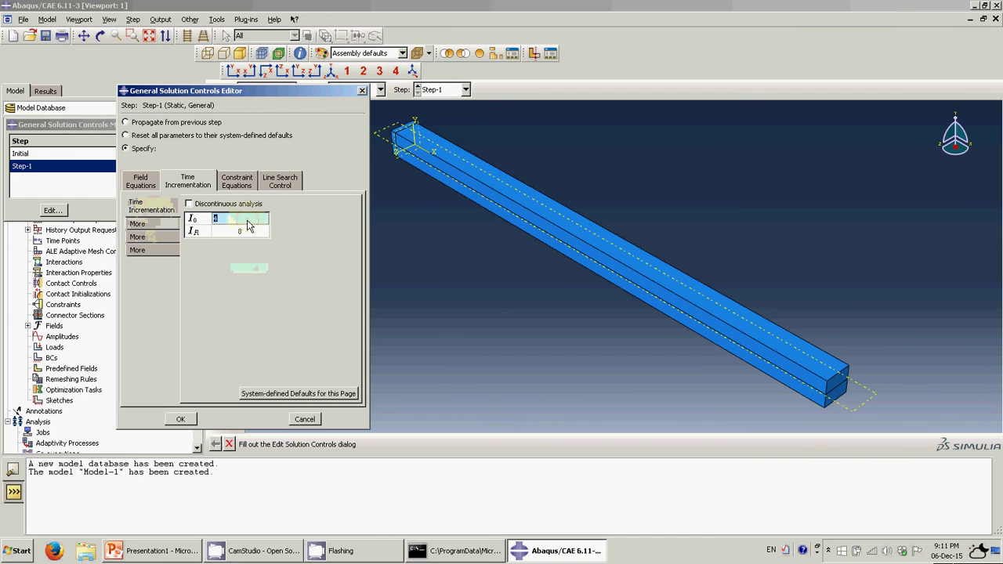
key("Tab")
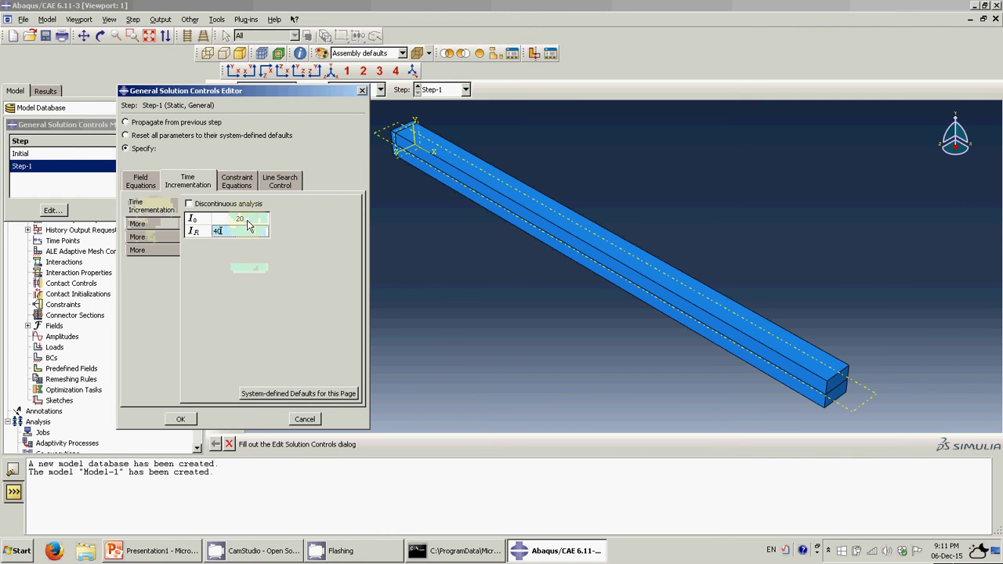
type("40")
key("Return")
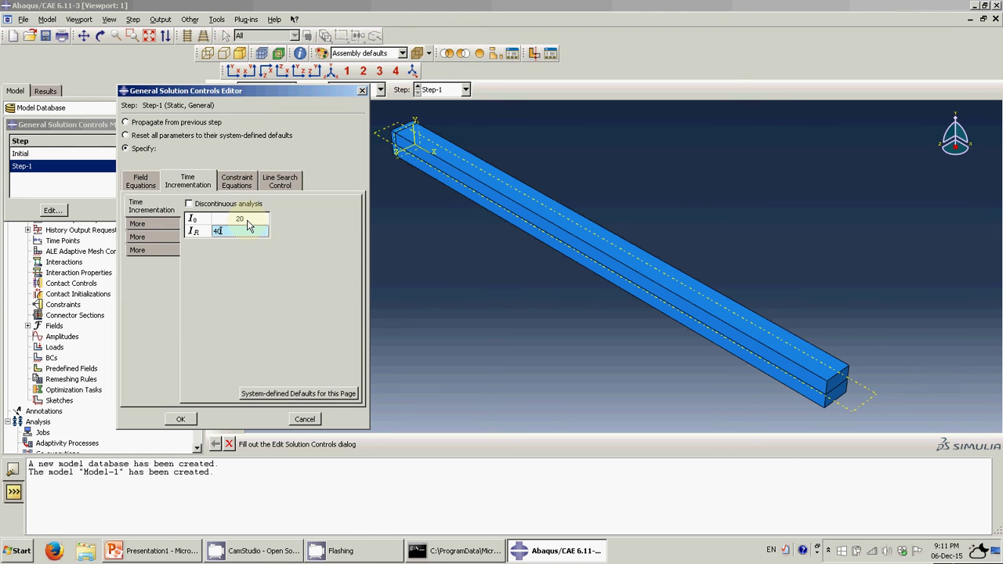
left_click(178, 421)
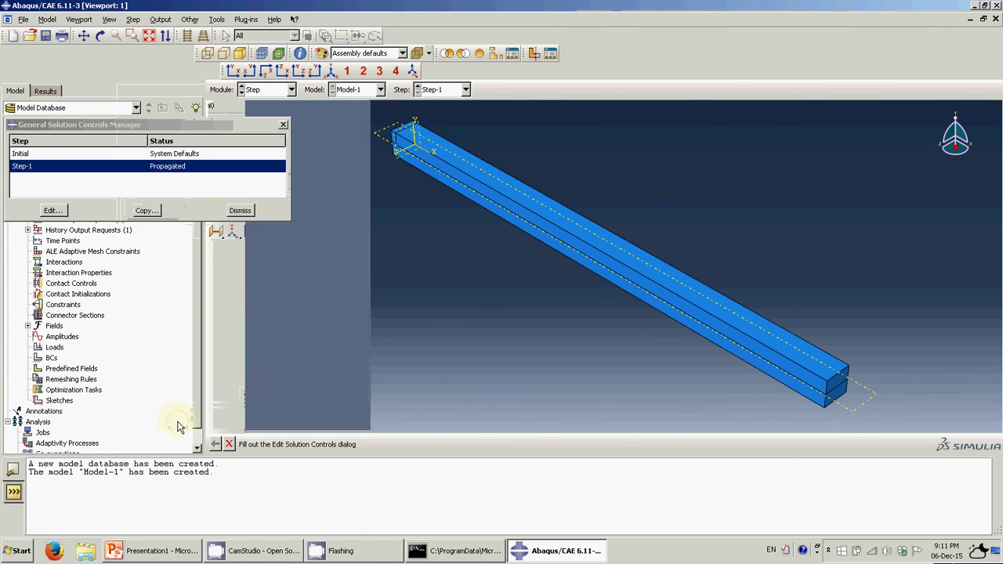
left_click(240, 210)
Edit field output request F-Output-1 to exclude the Contact and Forces/Reactions groups and the strain variables PE, PEEQ and PEMAG
left_click(235, 135)
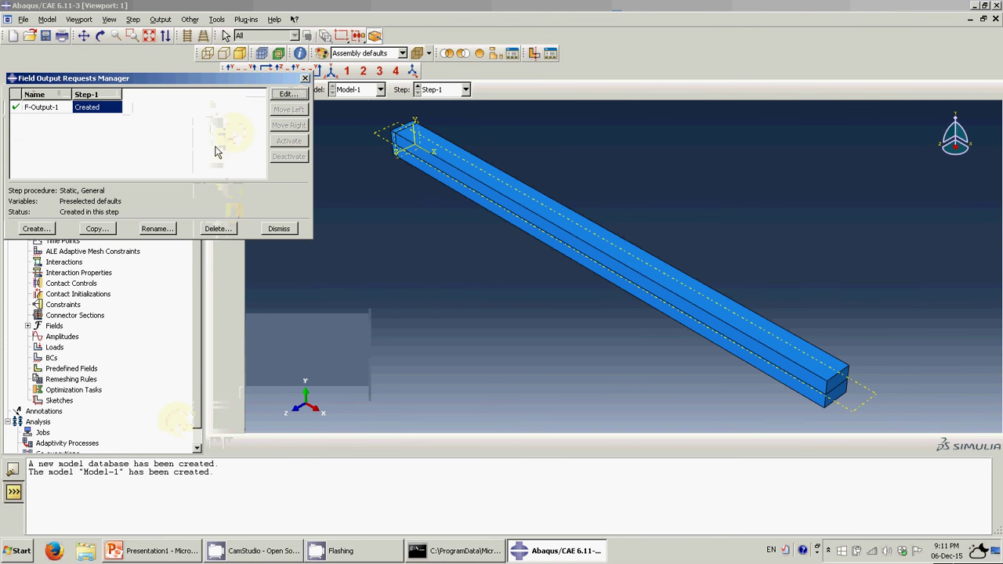
double_click(87, 106)
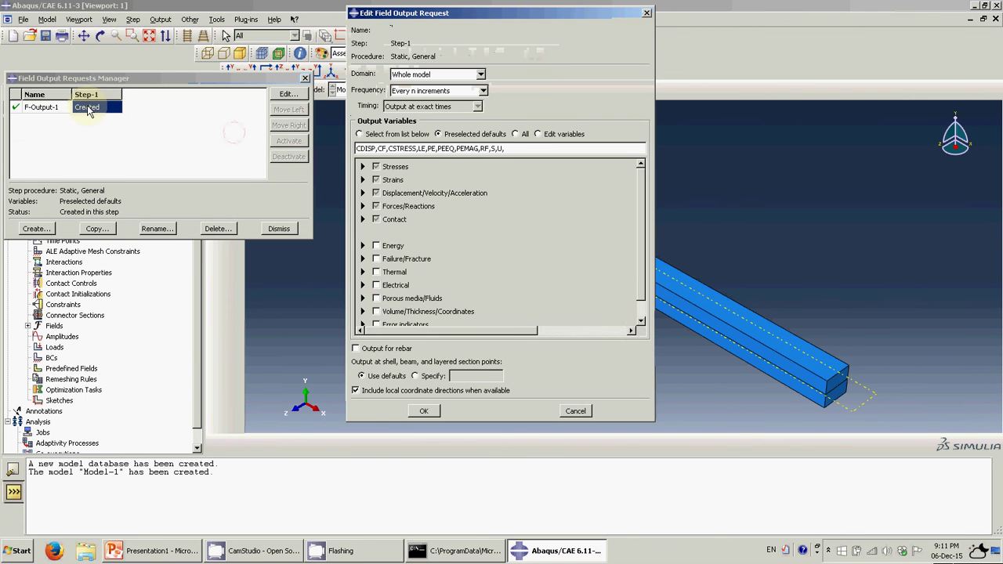
left_click(376, 219)
left_click(376, 206)
left_click(363, 180)
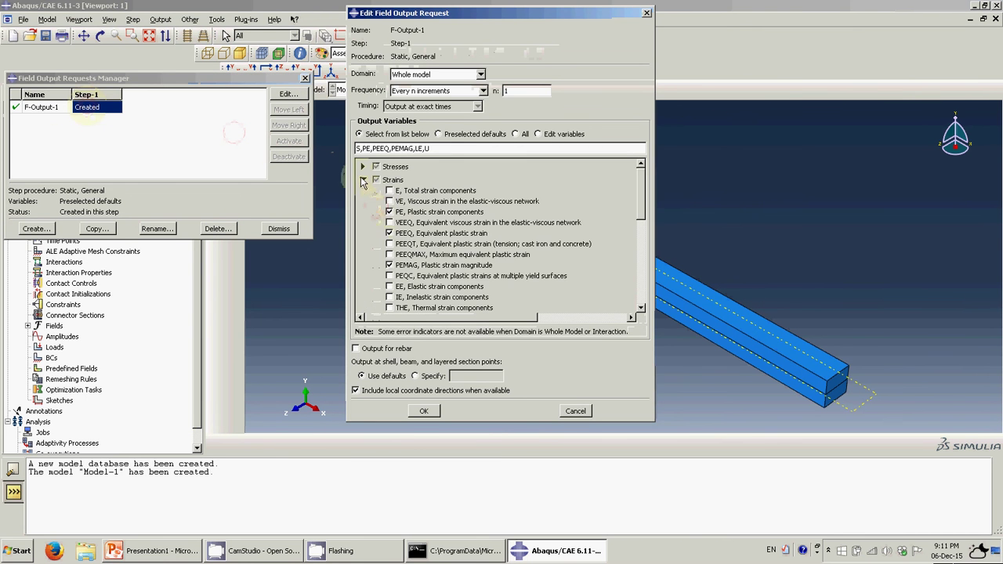
left_click(389, 211)
left_click(389, 233)
left_click(387, 266)
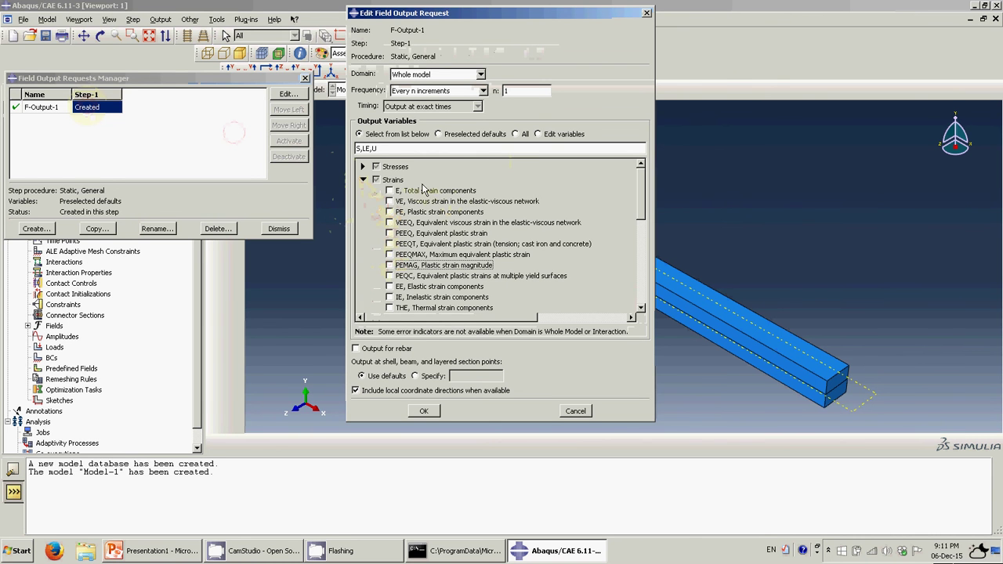
Set F-Output-1's output frequency to Evenly spaced time intervals and finish editing the field output request
left_click(483, 91)
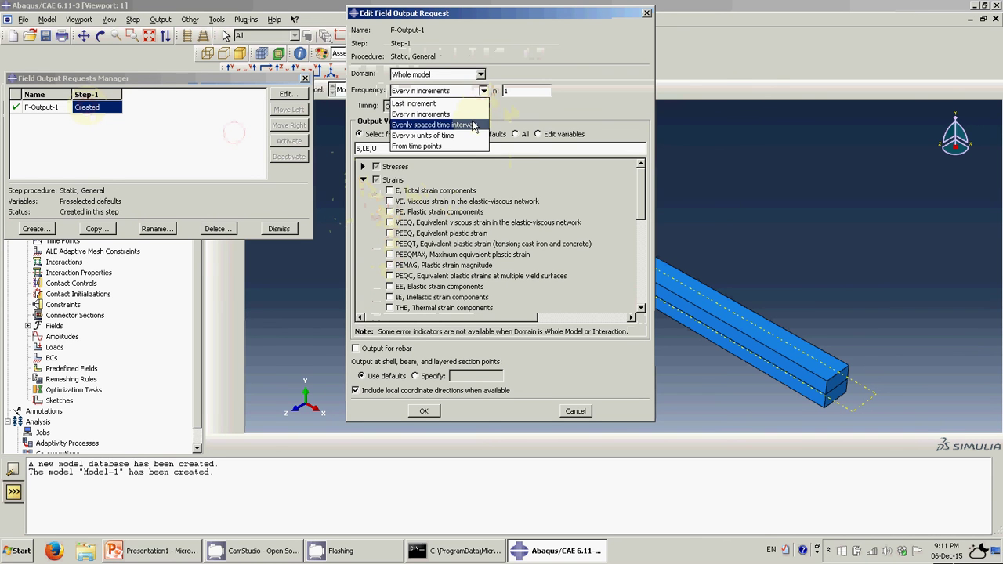
left_click(434, 125)
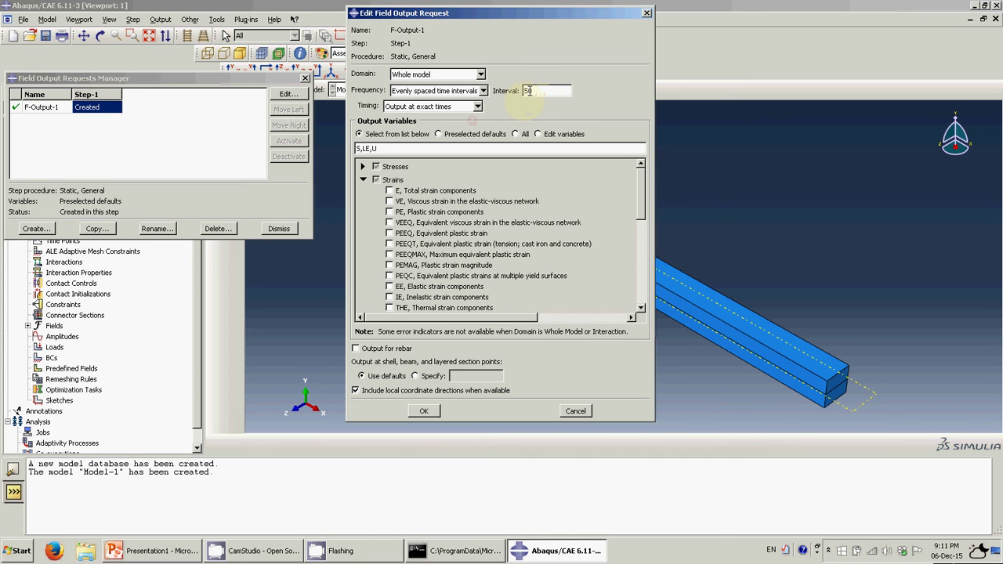
left_click(423, 411)
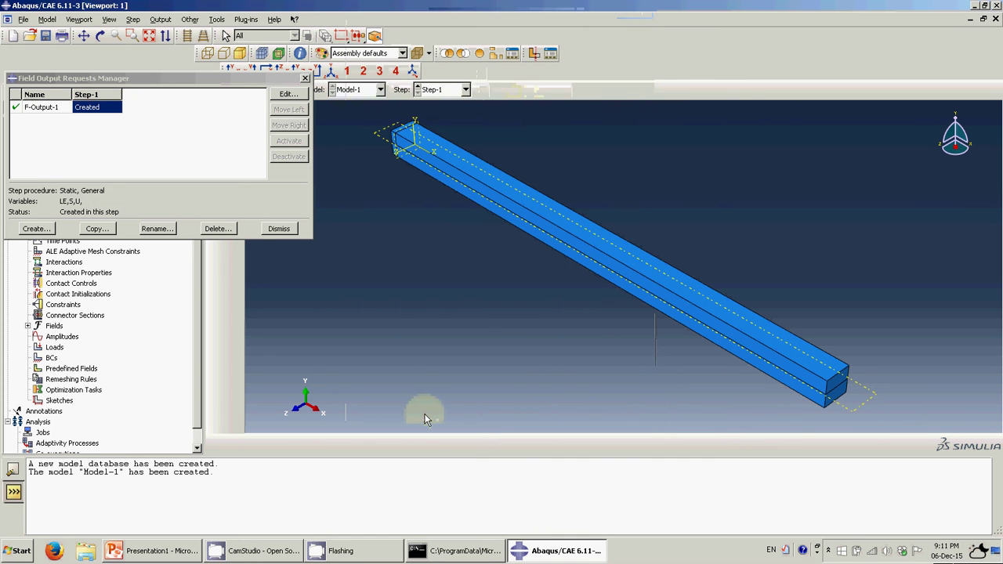
left_click(277, 228)
In the Load module, create a Displacement/Rotation boundary condition in Step-1 on the bar's end faces farthest from the origin
left_click(292, 89)
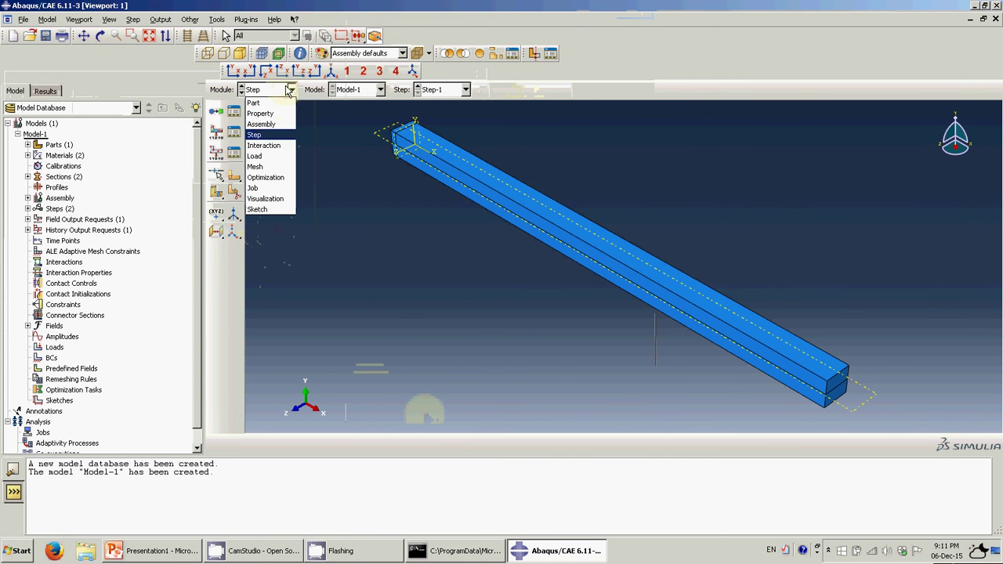
left_click(275, 156)
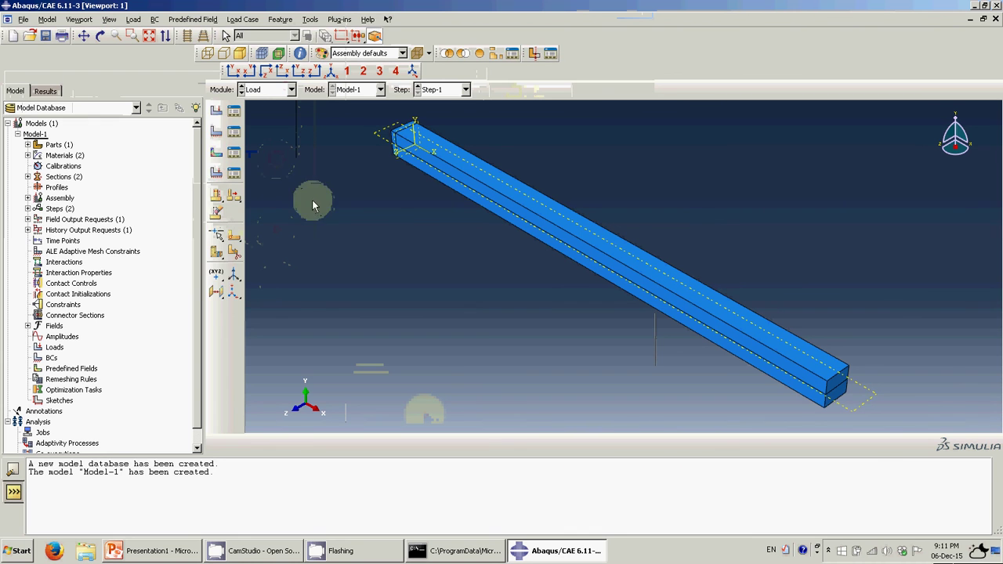
left_click(216, 132)
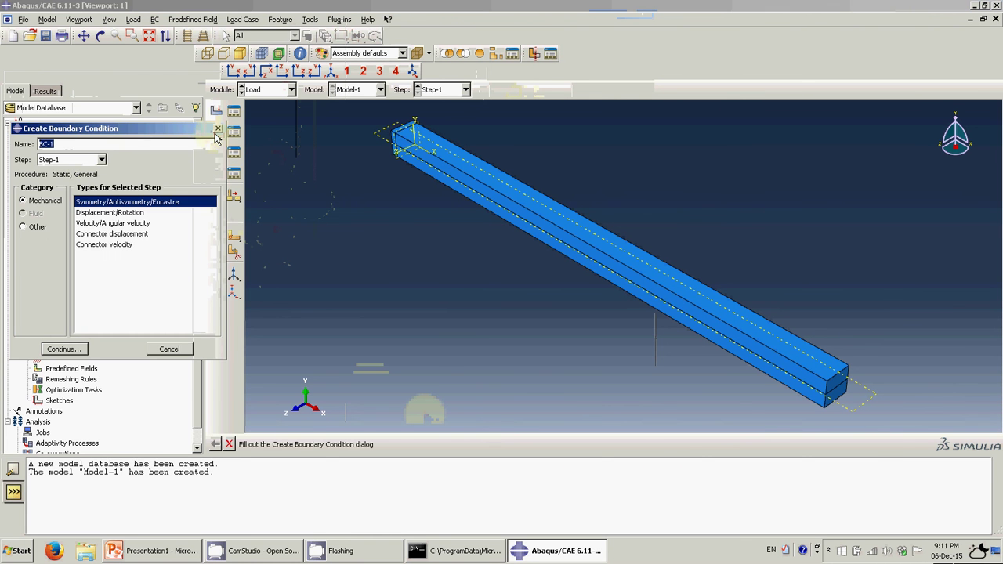
left_click(92, 212)
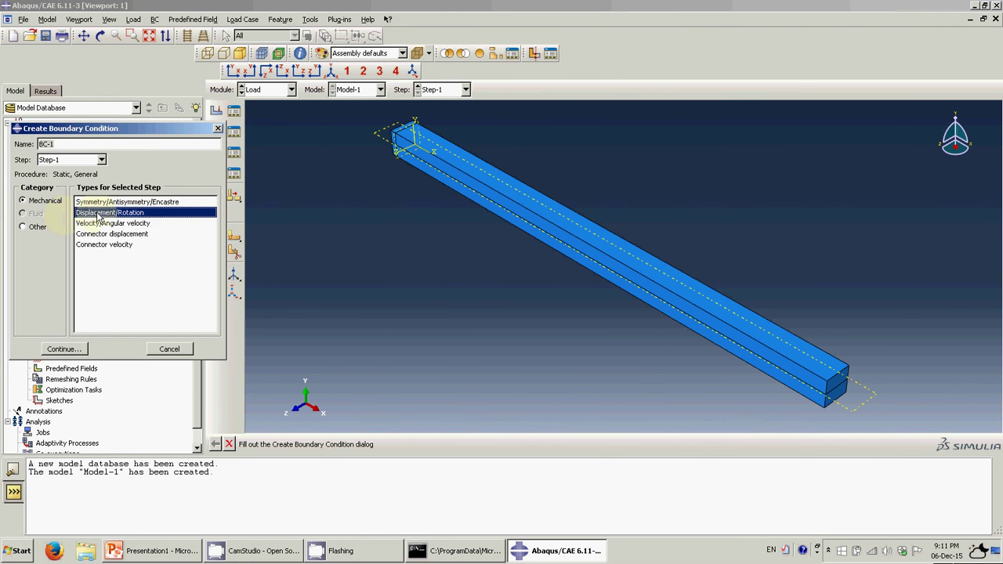
left_click(79, 350)
scroll(835, 409, "up", 2)
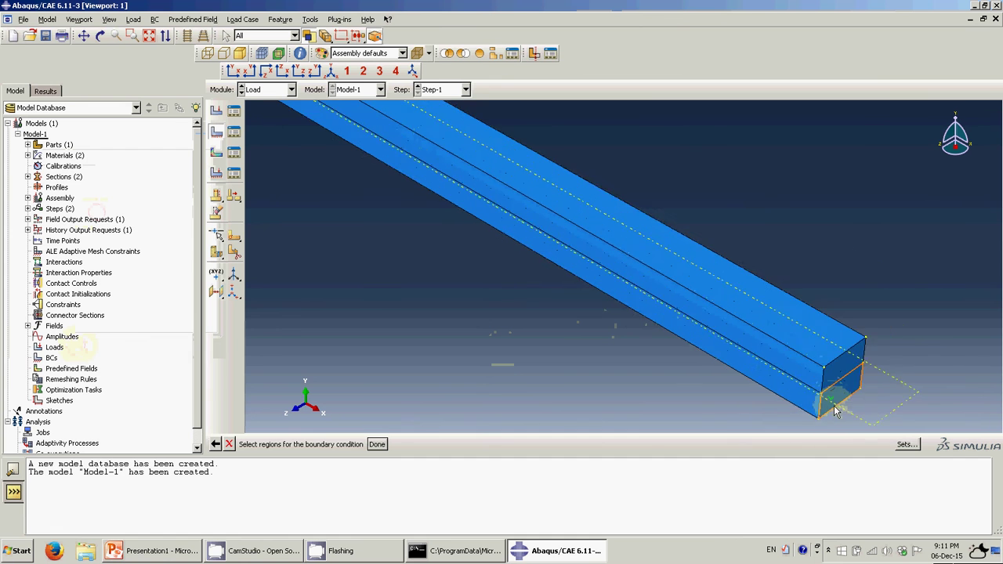
scroll(835, 410, "up", 2)
left_click(852, 370)
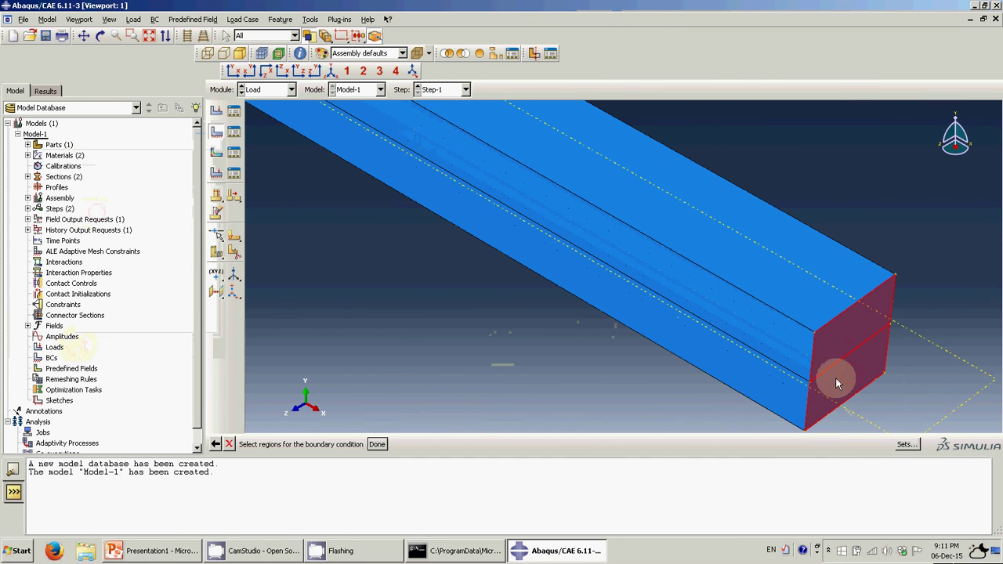
middle_click(361, 355)
Constrain U1, U2 and U3 to 0 for the picked end faces and confirm the boundary condition
left_click(81, 254)
left_click(84, 270)
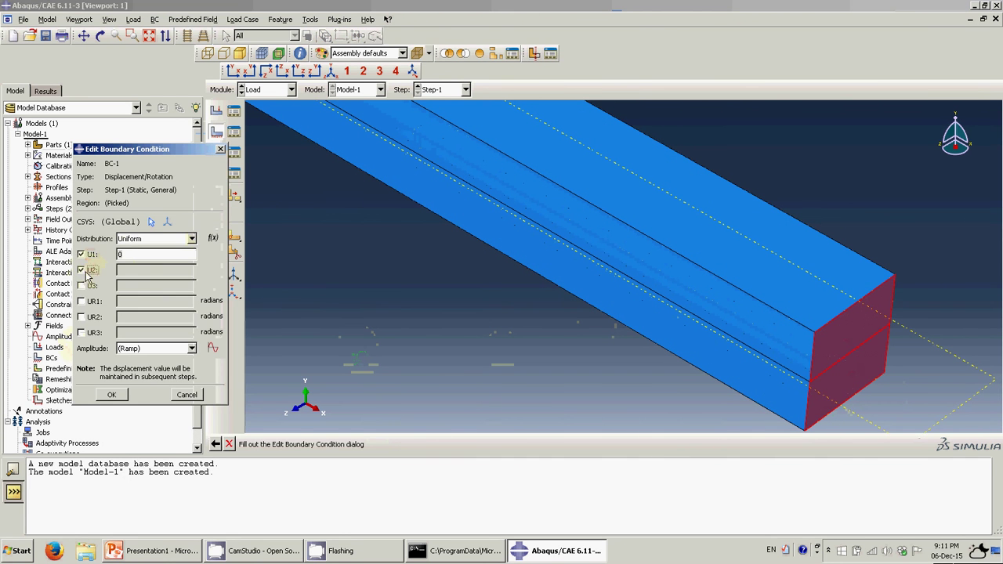
left_click(81, 285)
left_click(111, 394)
Create a Displacement/Rotation boundary condition in Step-1 on the narrow partitioned strip of the bar's bottom face near the origin
scroll(846, 343, "down", 3)
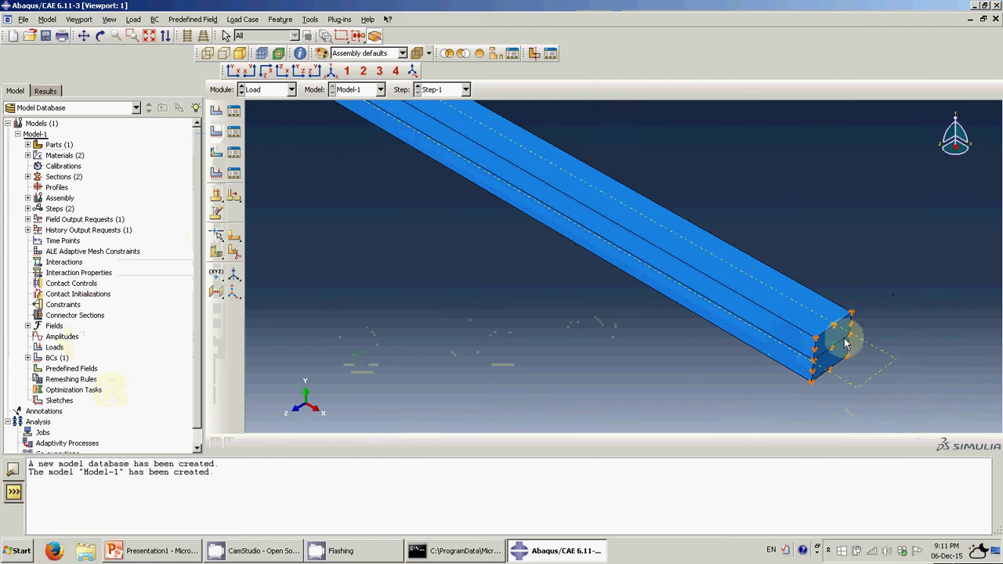
scroll(877, 346, "down", 2)
scroll(667, 259, "down", 2)
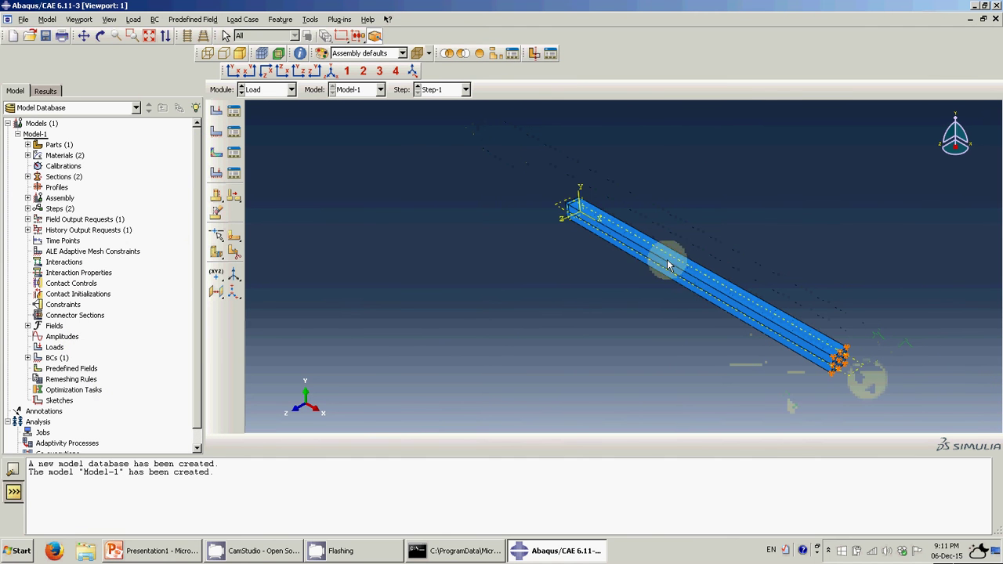
scroll(678, 232, "up", 3)
left_click_drag(682, 231, 469, 260, "ctrl+alt")
scroll(477, 377, "up", 3)
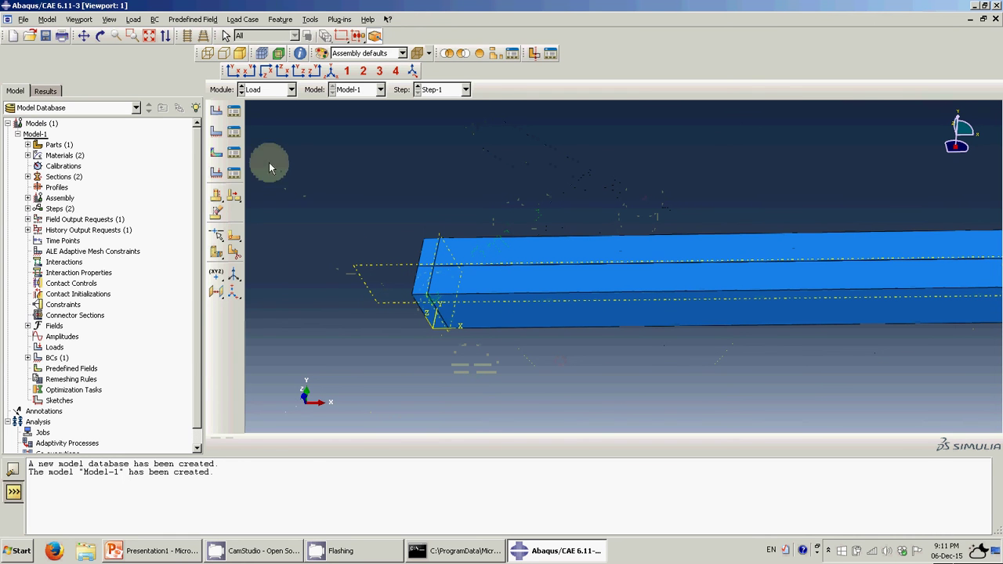
left_click(216, 131)
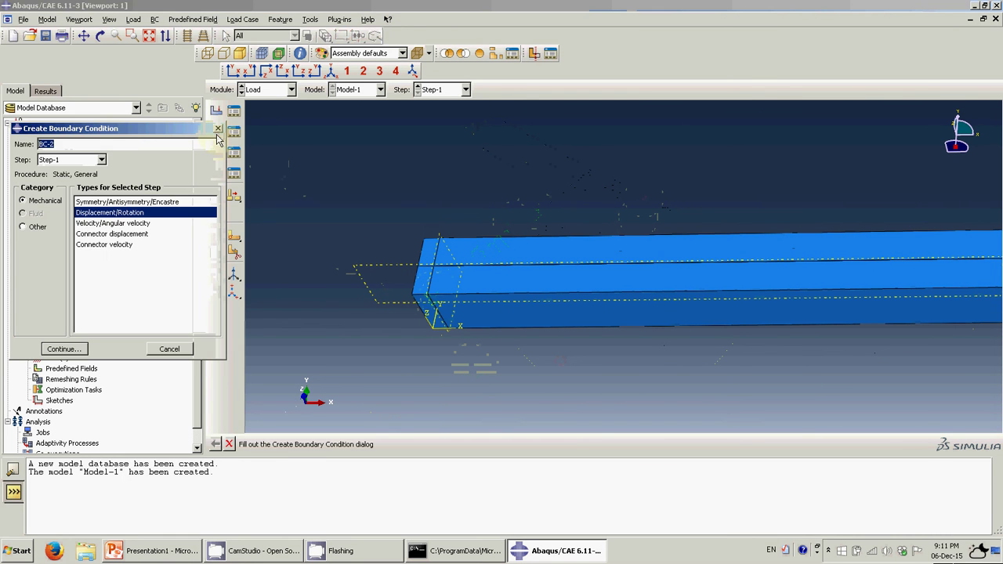
left_click(71, 350)
scroll(447, 302, "up", 2)
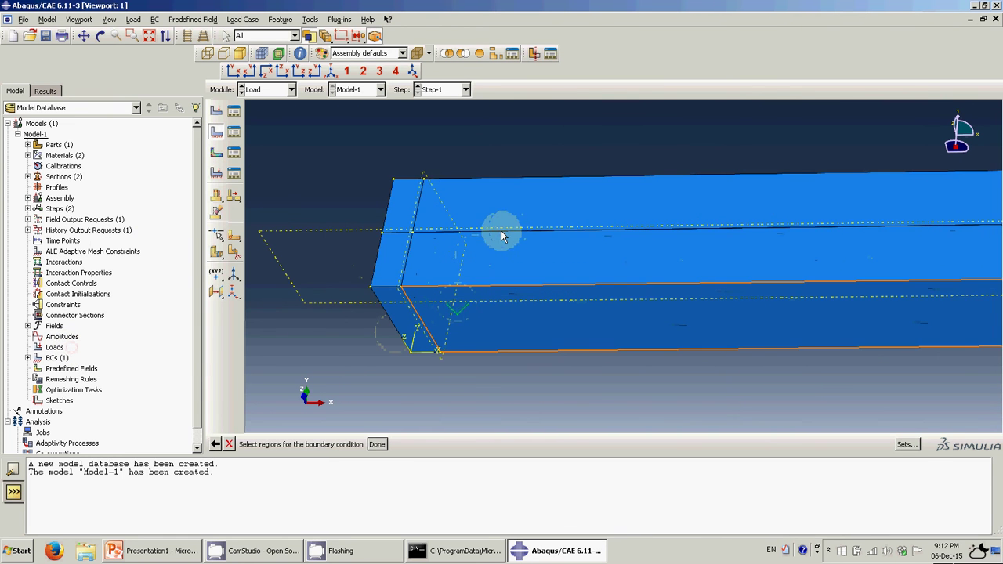
scroll(502, 236, "down", 3)
left_click_drag(722, 228, 622, 188, "ctrl+alt")
scroll(533, 282, "down", 3)
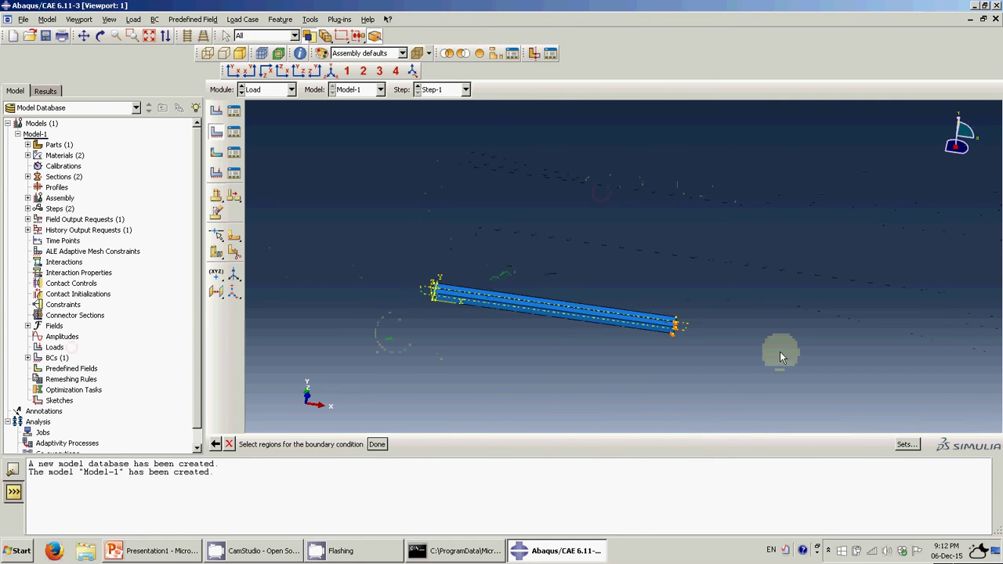
left_click_drag(780, 357, 620, 342, "ctrl+alt")
left_click_drag(436, 314, 548, 286, "ctrl+alt")
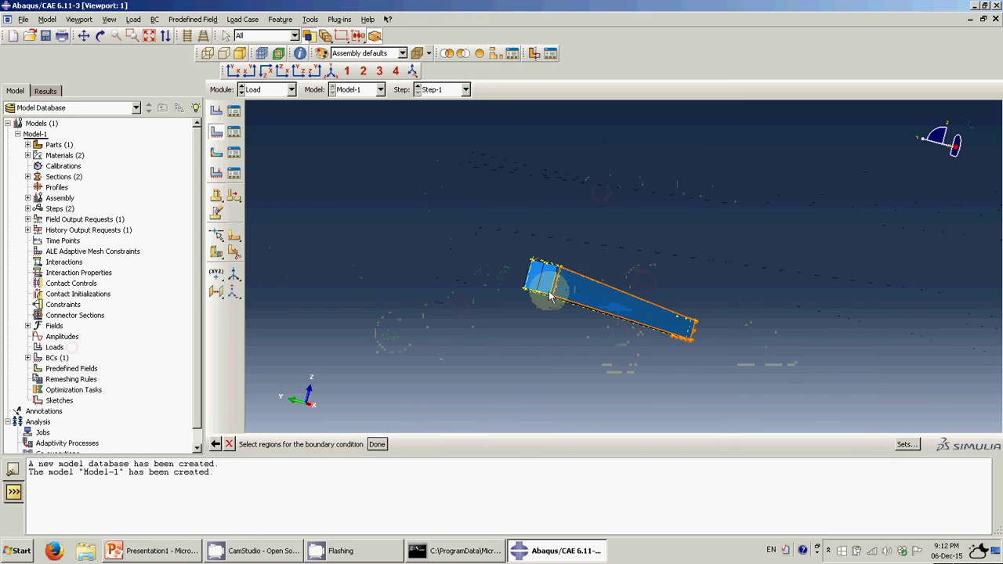
scroll(550, 295, "up", 5)
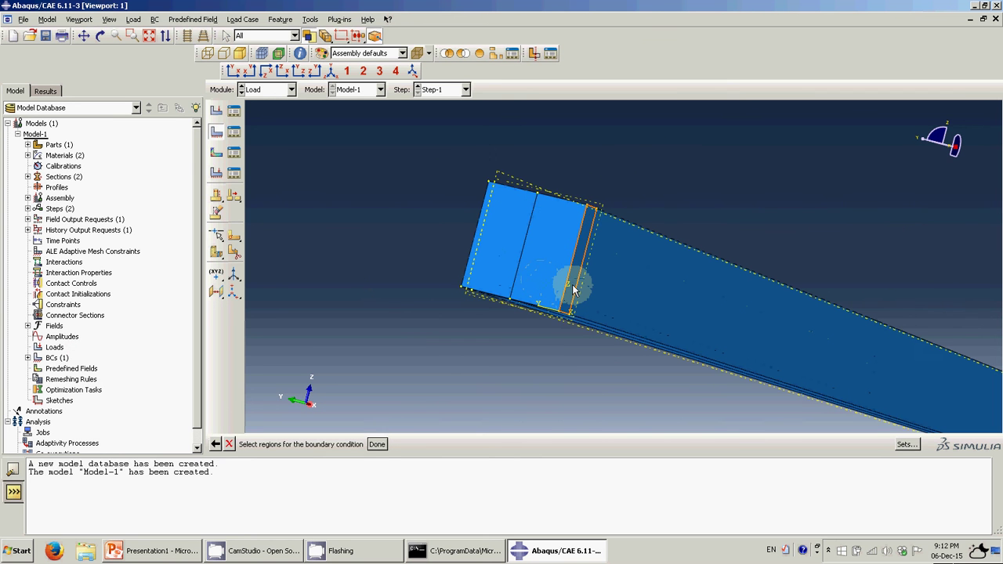
left_click(572, 288)
middle_click(450, 338)
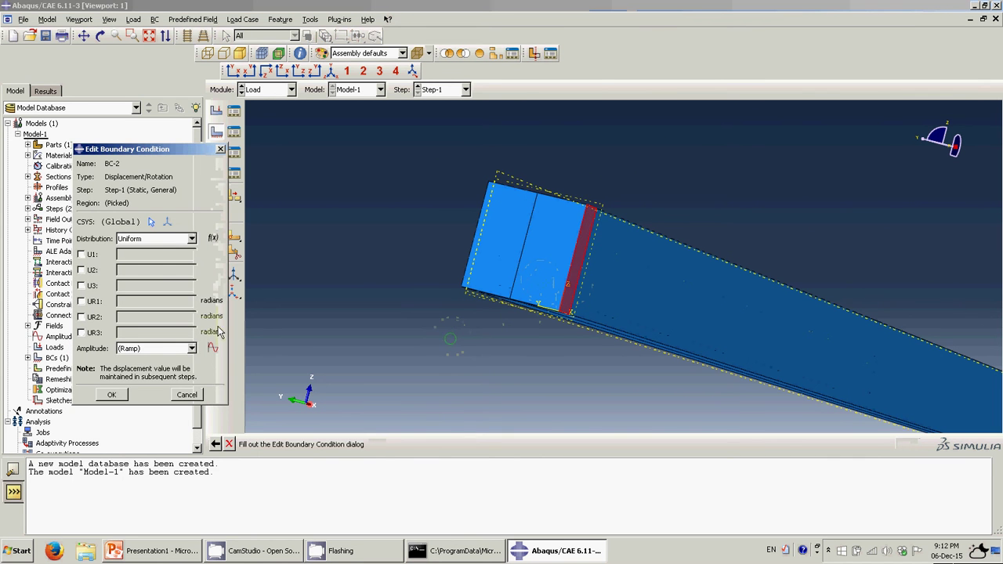
Constrain U1, U2 and U3 to 0 for the picked bottom strip and confirm the boundary condition
left_click(80, 254)
left_click(81, 269)
left_click(81, 285)
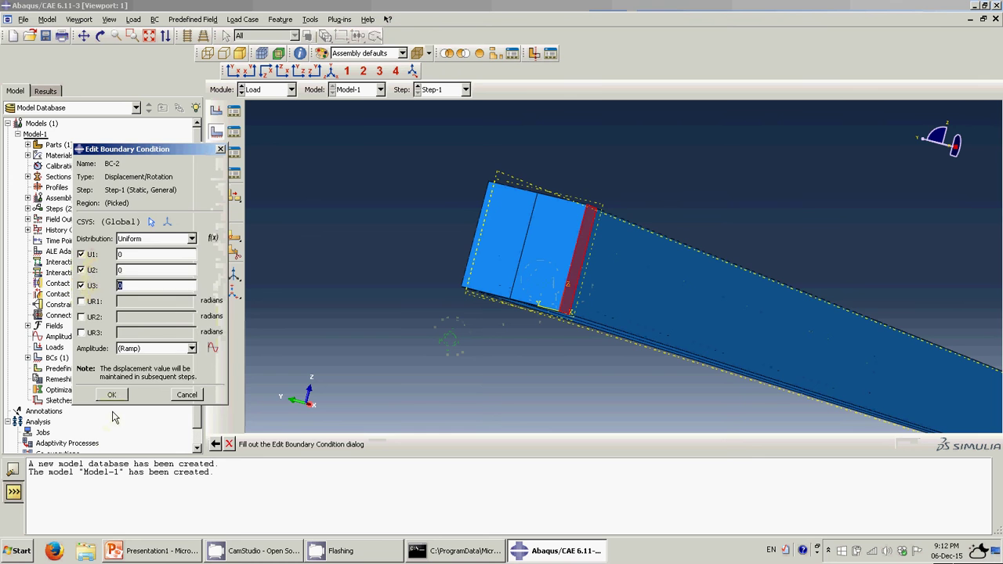
left_click(112, 394)
Create a Displacement/Rotation boundary condition in Step-1 on the narrow top strip near the origin and prescribe its U2 displacement
scroll(548, 224, "down", 5)
left_click_drag(745, 232, 752, 321, "ctrl+alt")
scroll(752, 322, "up", 5)
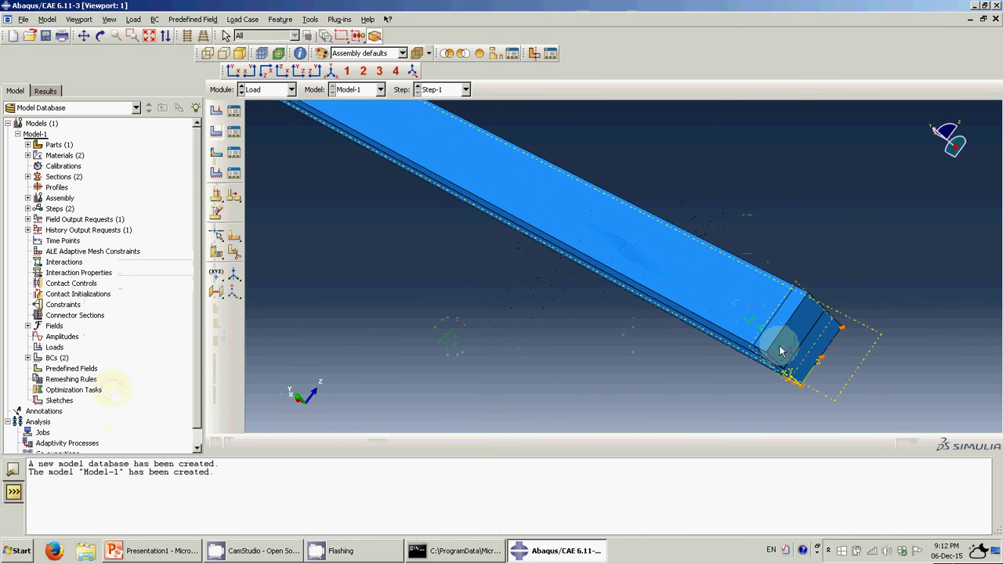
left_click(208, 130)
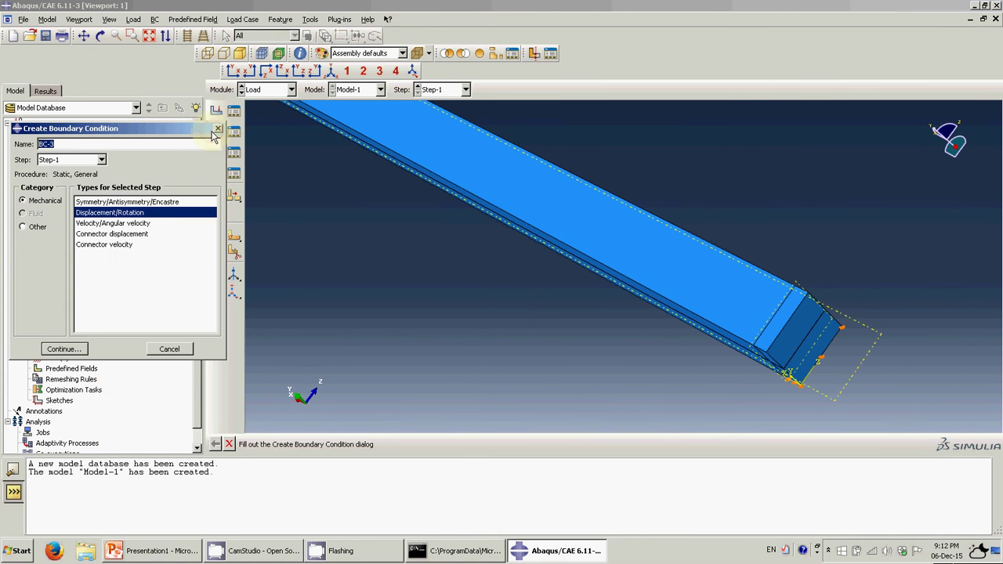
left_click(74, 347)
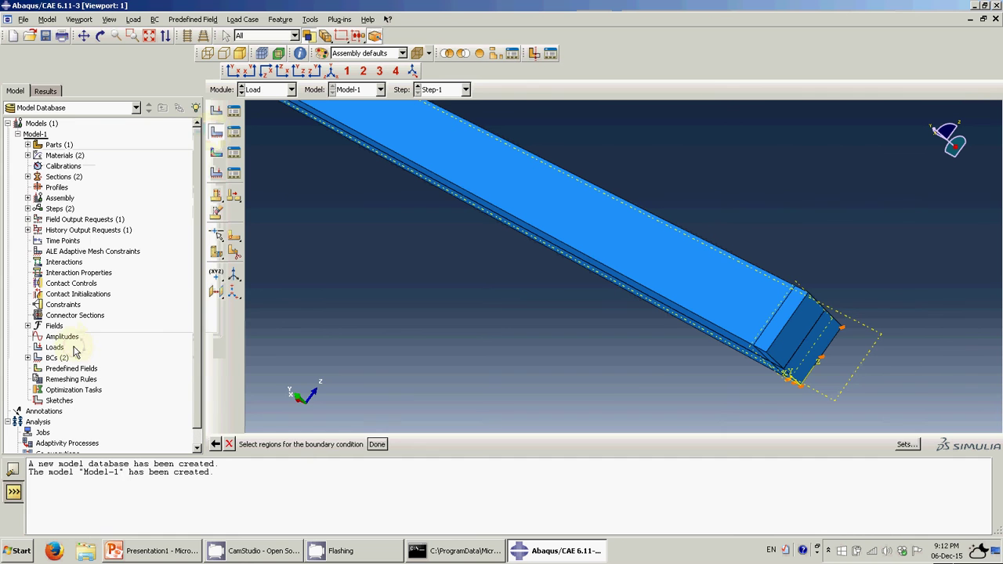
left_click(788, 315)
middle_click(542, 369)
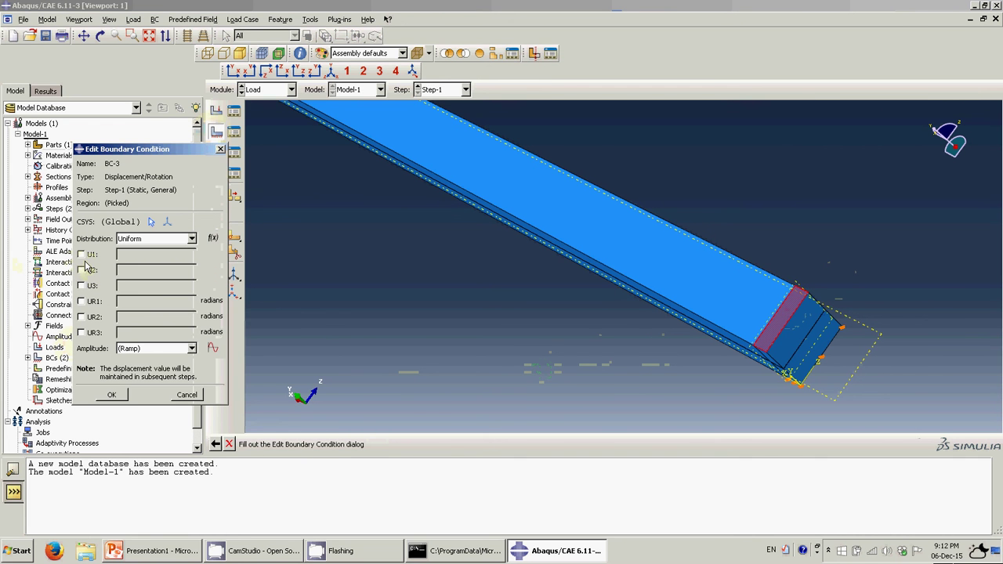
left_click(81, 270)
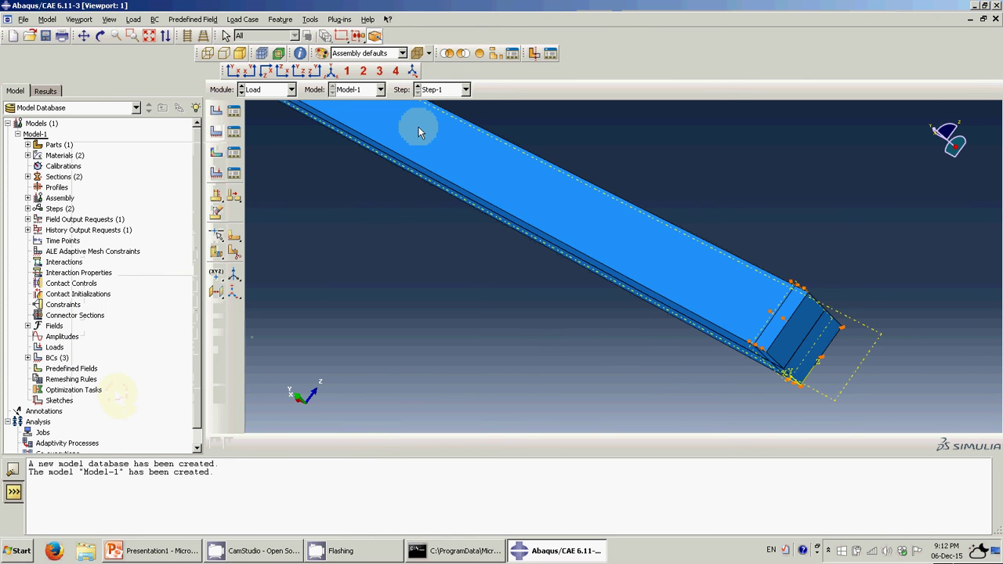
Switch to the Mesh module, show the bar in the XY view and try to seed the assembly's part instance
scroll(510, 183, "down", 5)
scroll(403, 215, "down", 1)
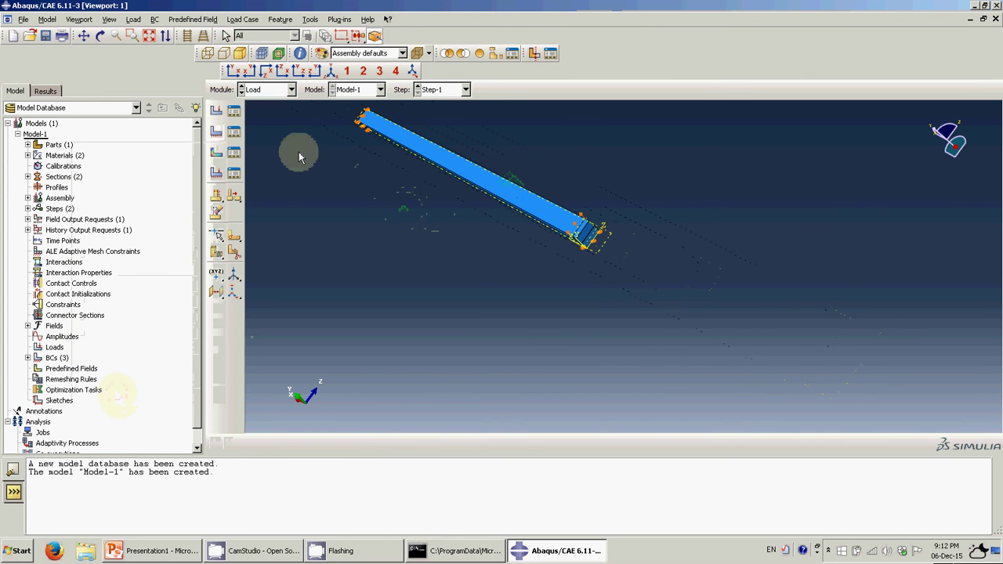
left_click(275, 91)
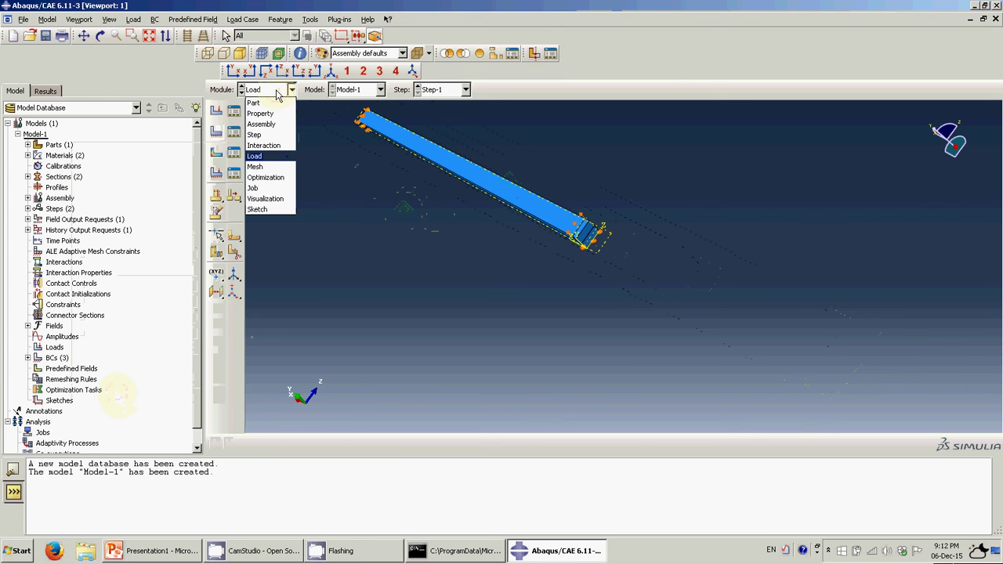
left_click(263, 161)
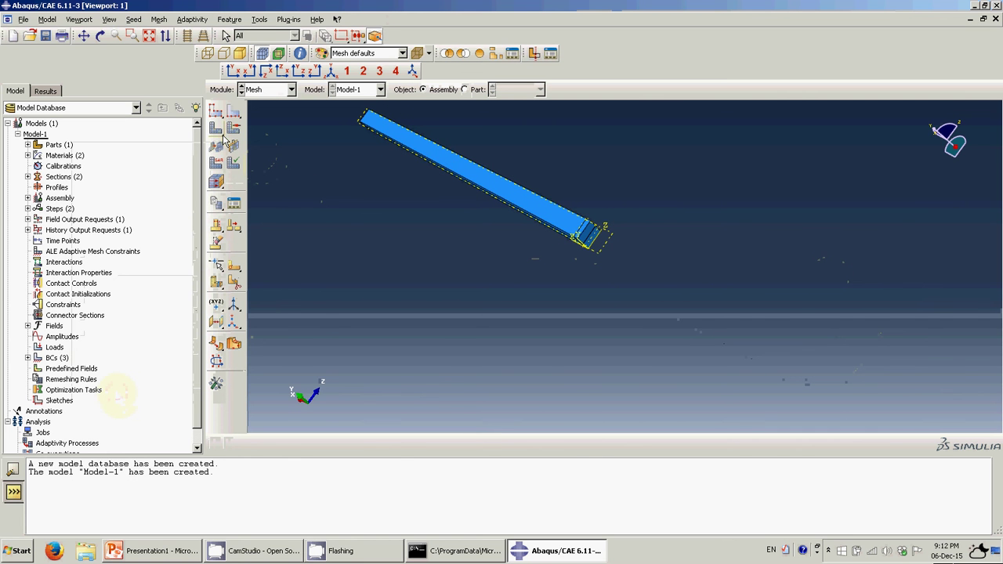
left_click(232, 71)
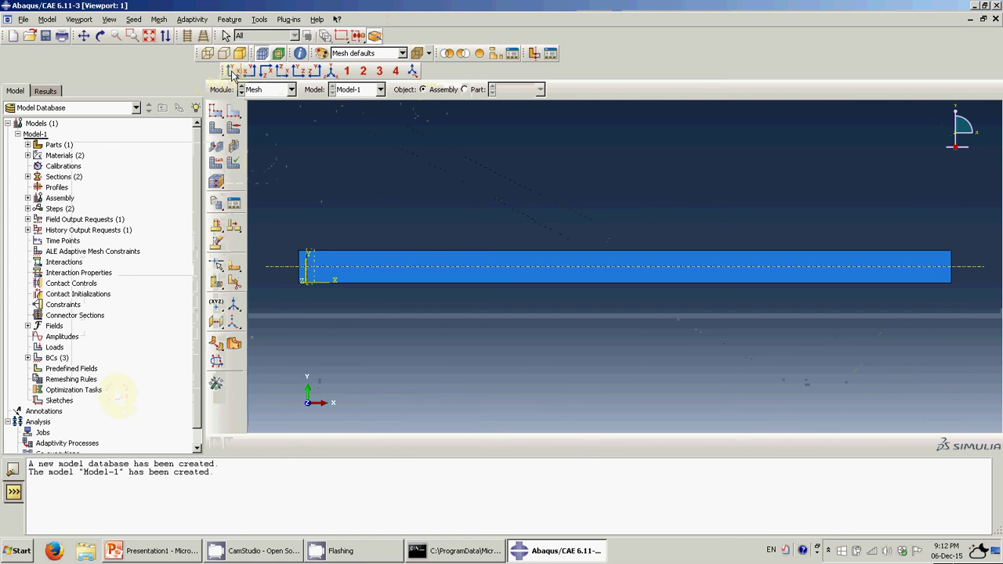
left_click(211, 116)
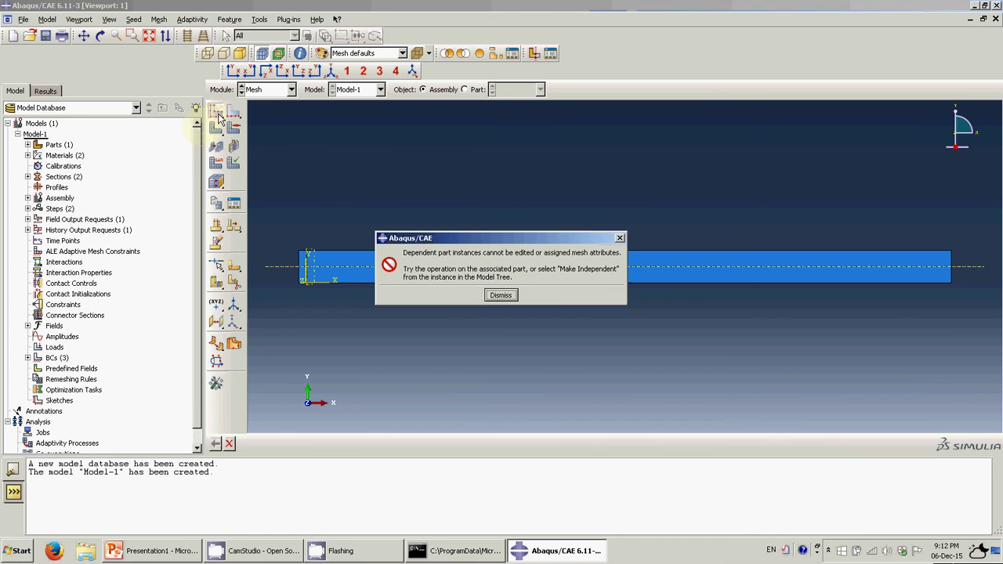
left_click(495, 298)
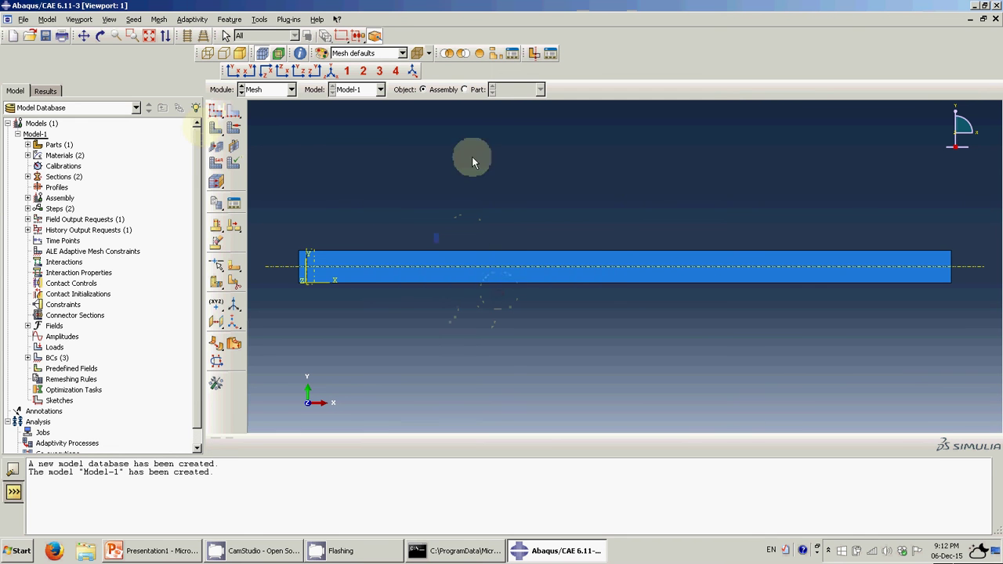
Make Part-1 the object to mesh and apply global seeds with an approximate size of 20
left_click(465, 89)
left_click(229, 120)
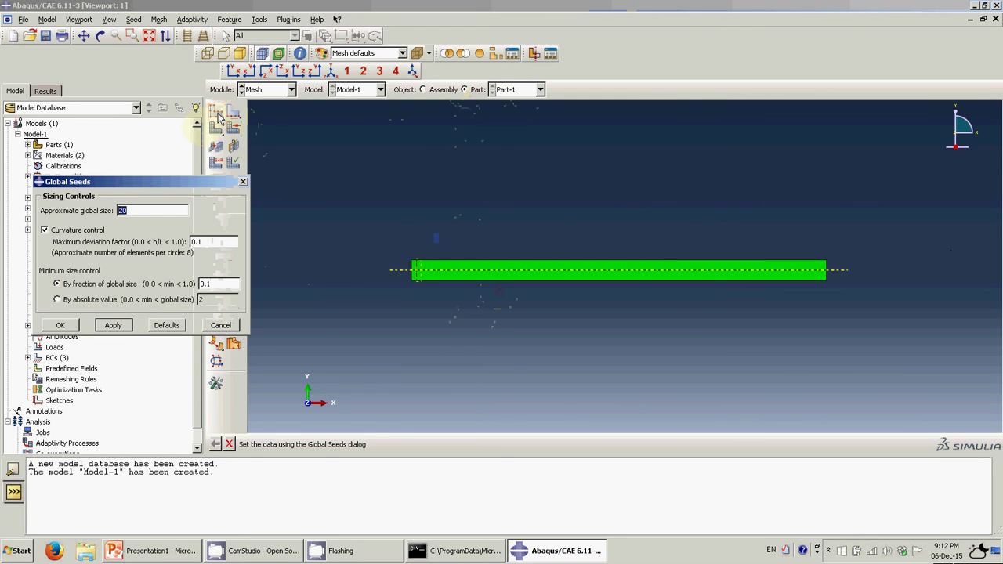
left_click(119, 327)
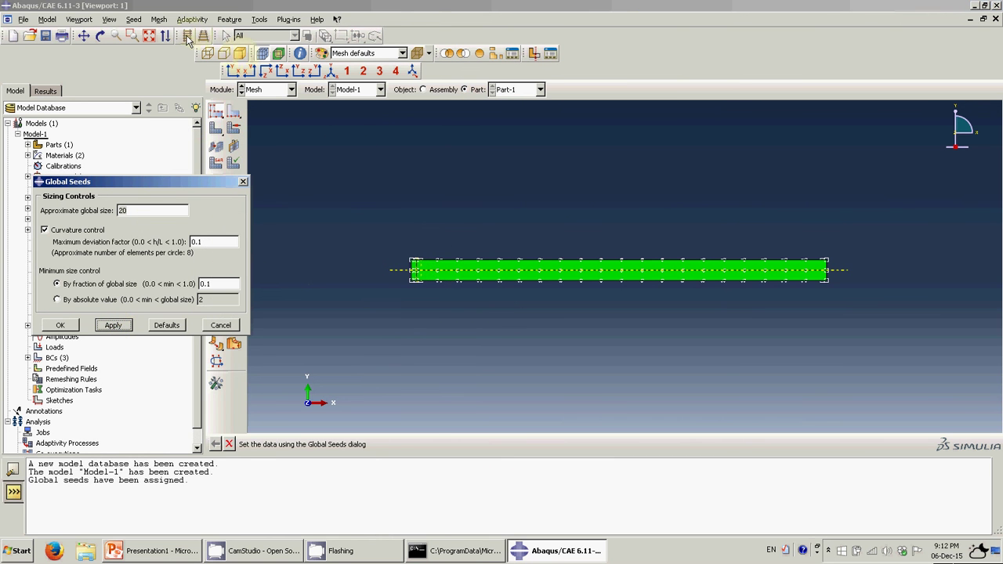
scroll(509, 272, "up", 3)
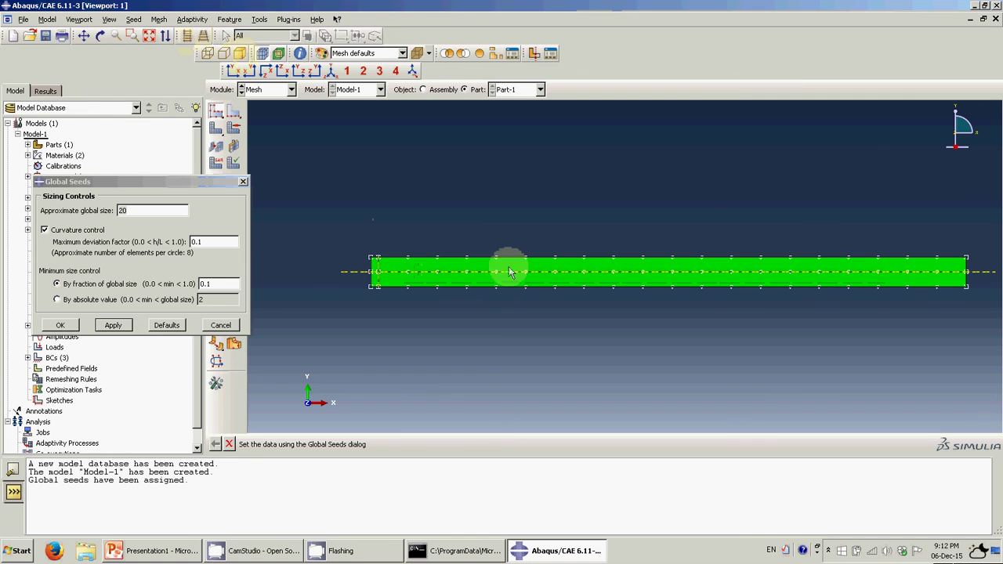
Apply global seeds to Part-1 with an approximate global size of 5
double_click(169, 210)
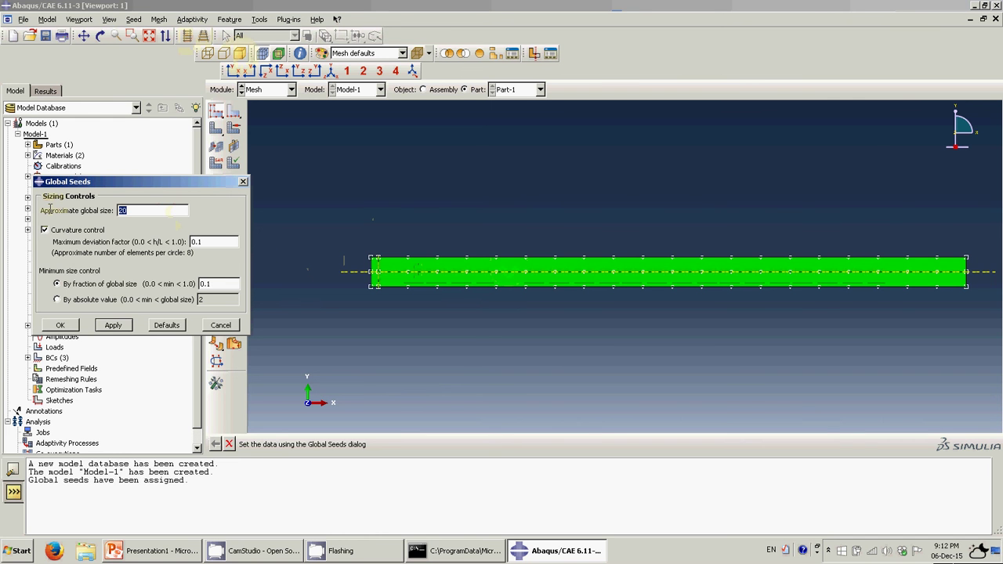
type("5")
left_click(113, 325)
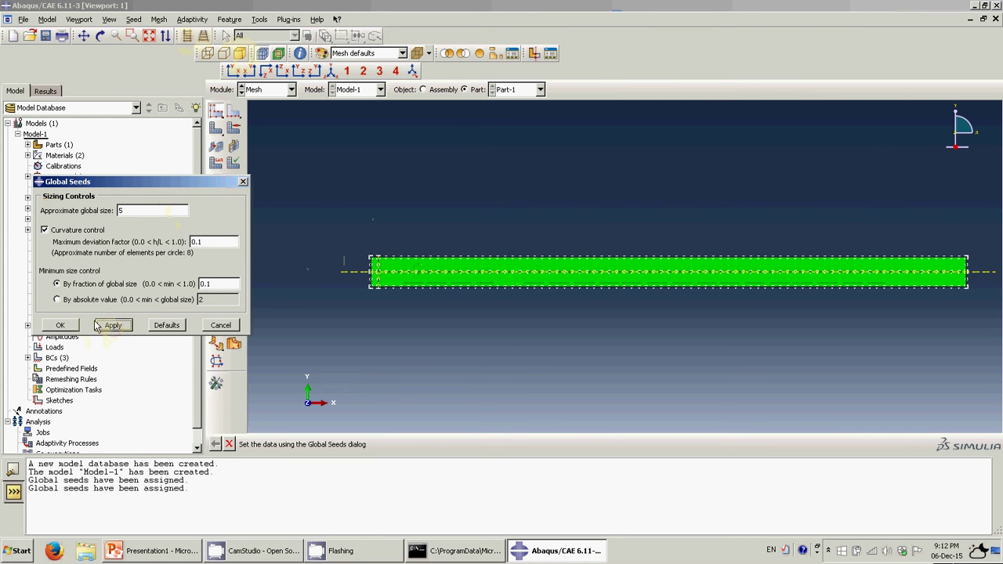
Set Part-1's approximate global seed size to 2.5 and finish the global seeding
double_click(134, 210)
type("2.5")
left_click(107, 325)
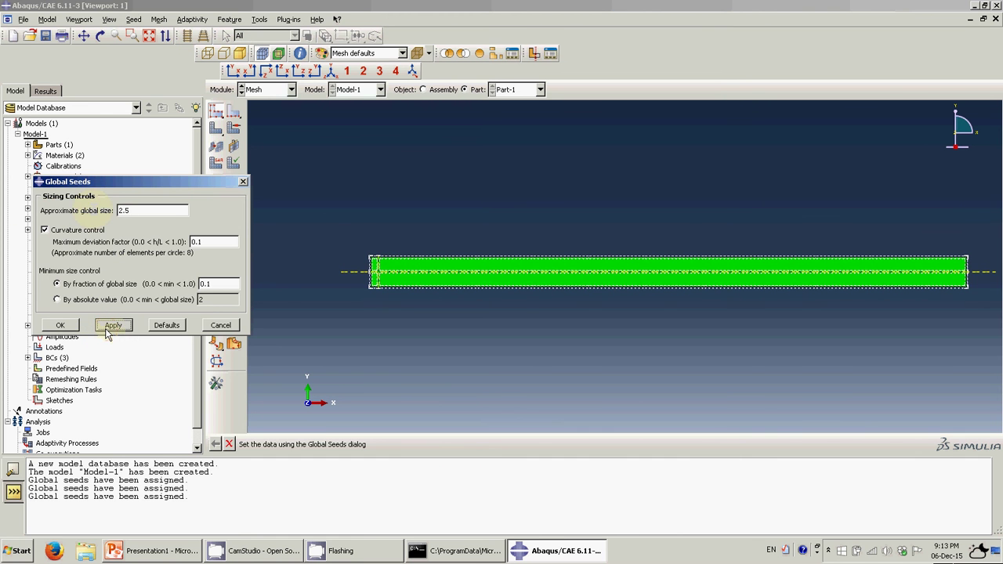
left_click(59, 325)
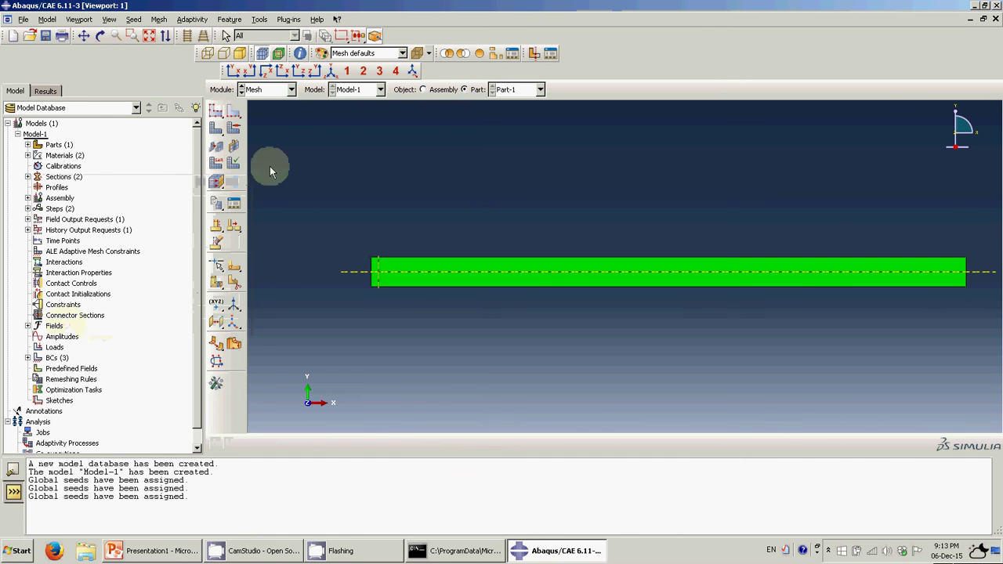
Generate the mesh on Part-1 and inspect the elements near the bar's origin end
left_click(216, 129)
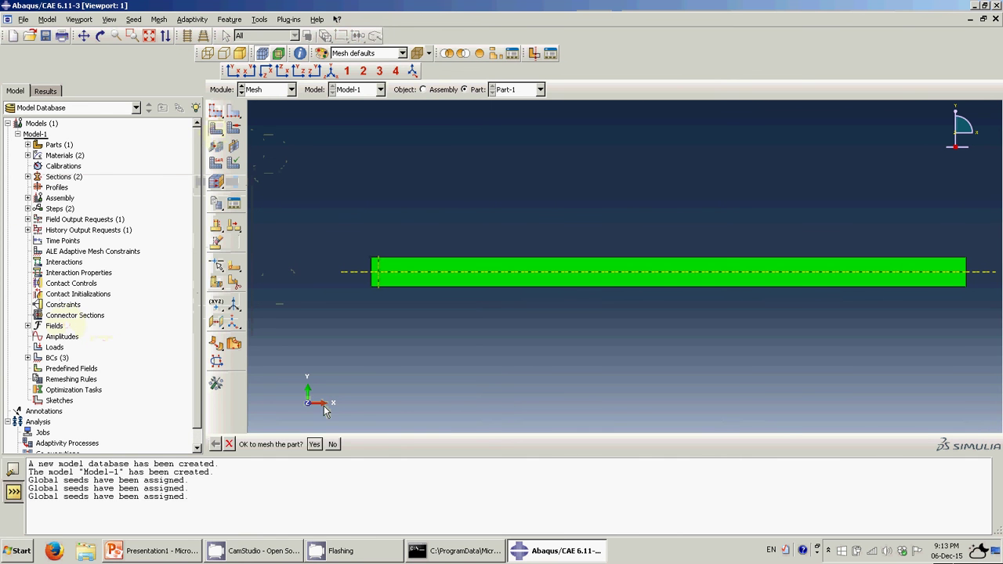
left_click(314, 444)
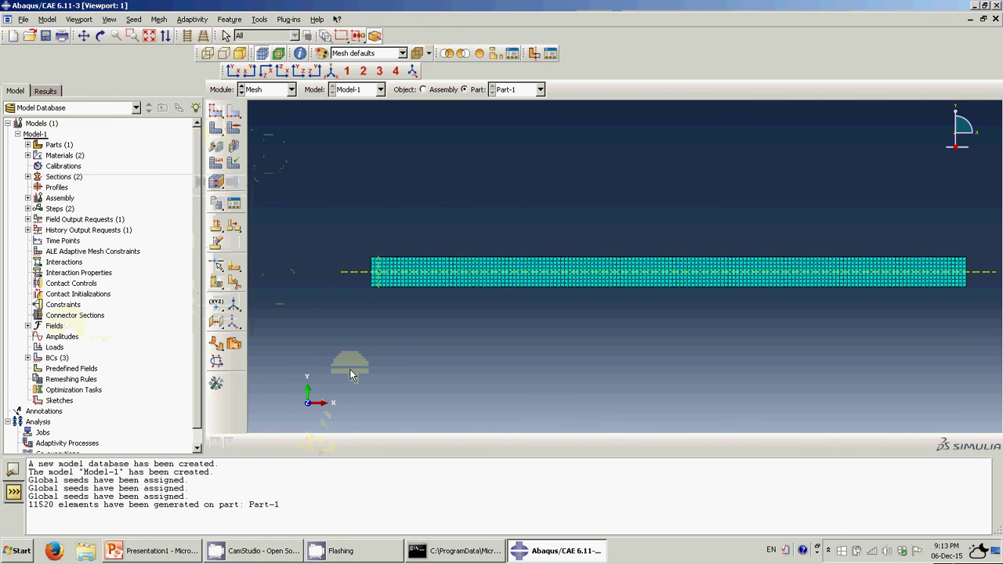
scroll(384, 329, "up", 5)
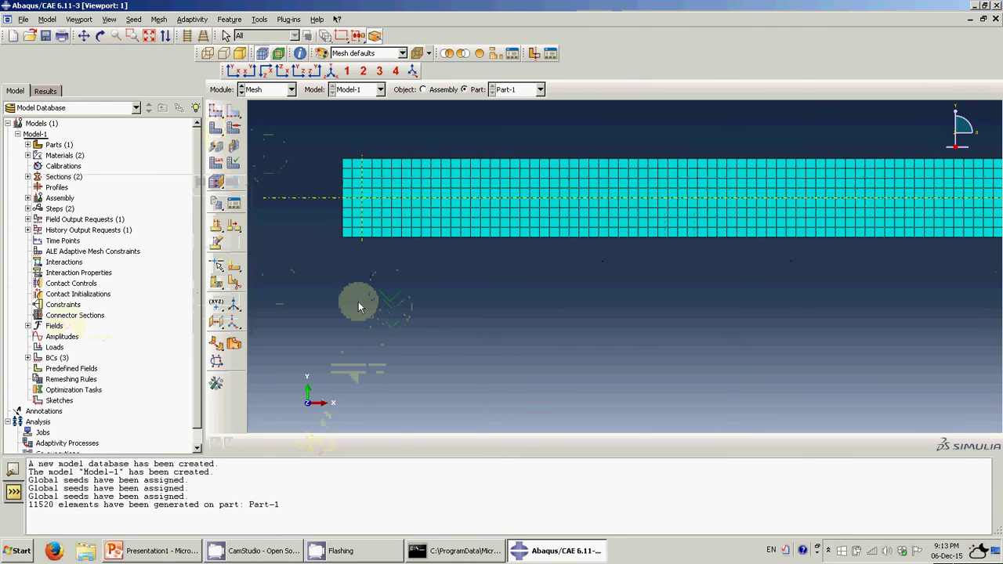
scroll(358, 302, "down", 4)
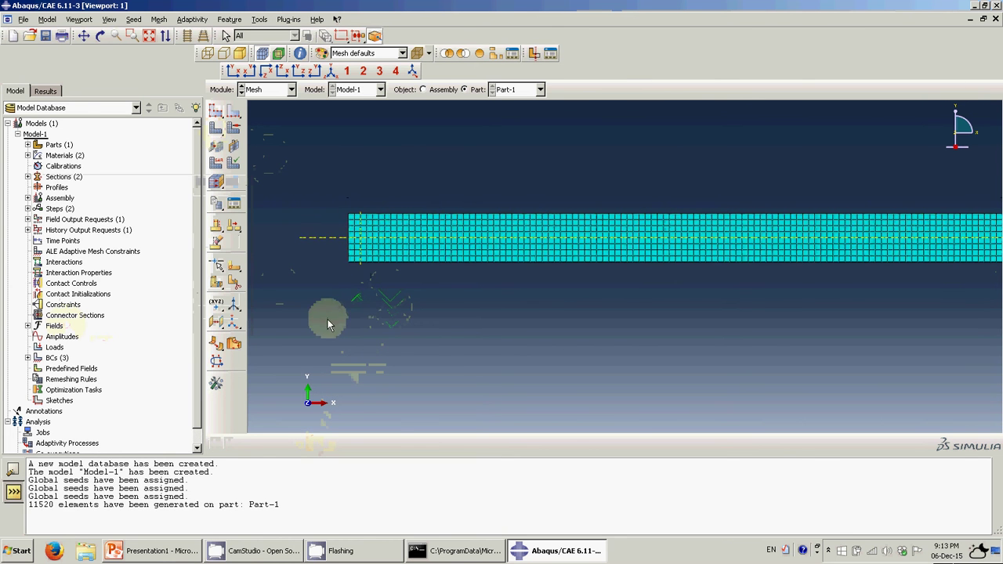
Assign Standard linear 3D Stress elements with reduced integration and enhanced hourglass control to the cells of Part-1
left_click(220, 167)
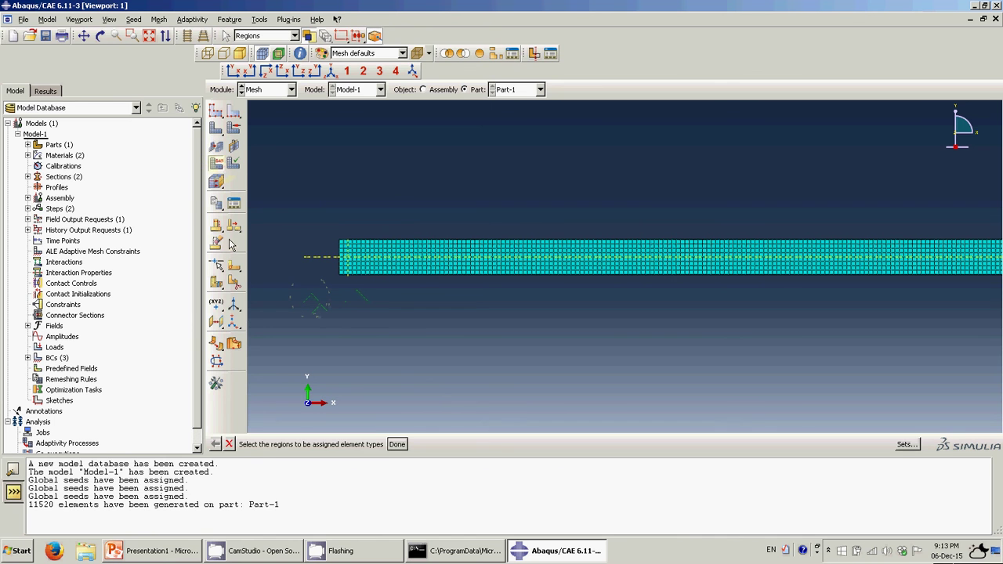
scroll(321, 250, "down", 3)
left_click_drag(311, 221, 325, 262)
middle_click(326, 279)
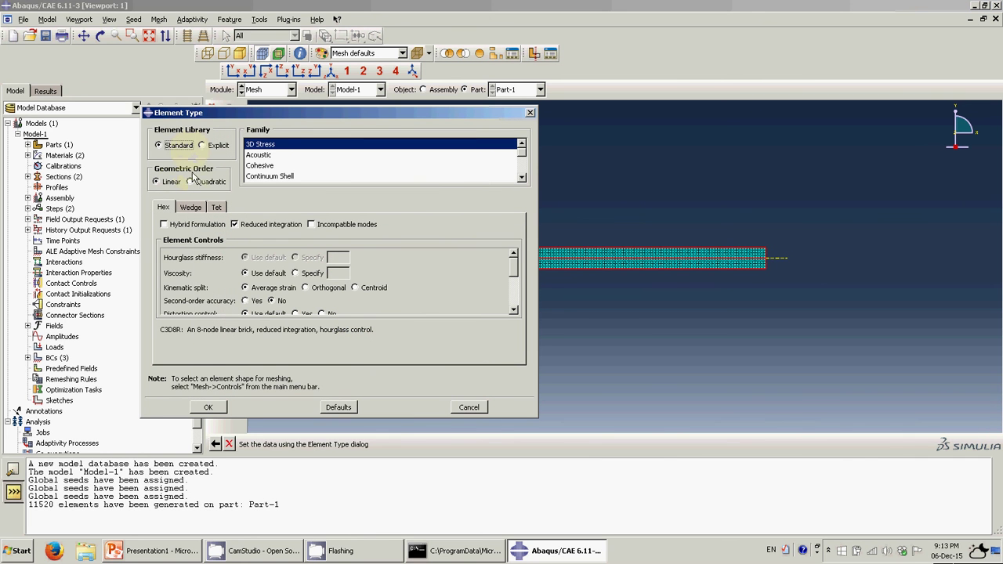
left_click(265, 146)
left_click_drag(513, 278, 517, 292)
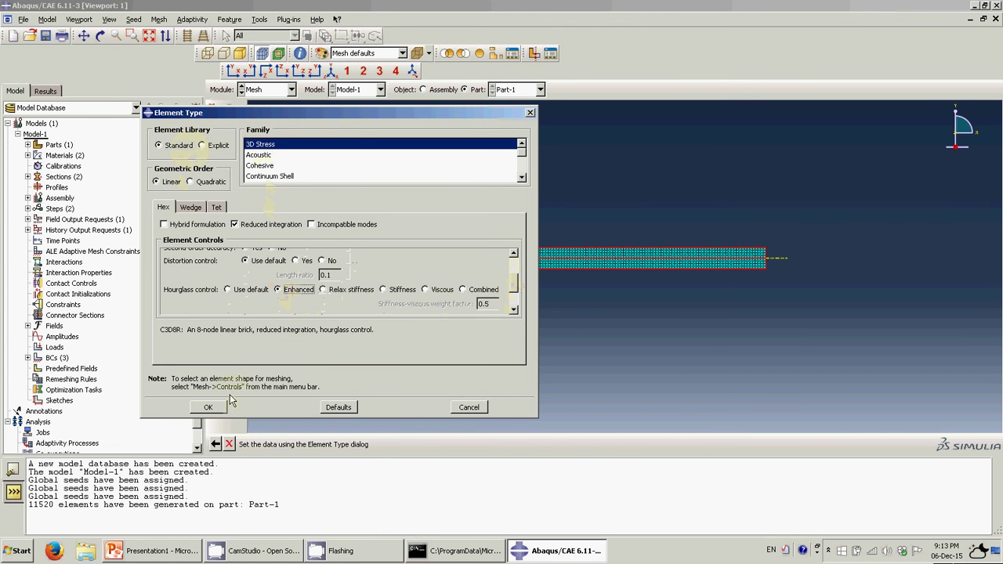
left_click_drag(516, 287, 515, 292)
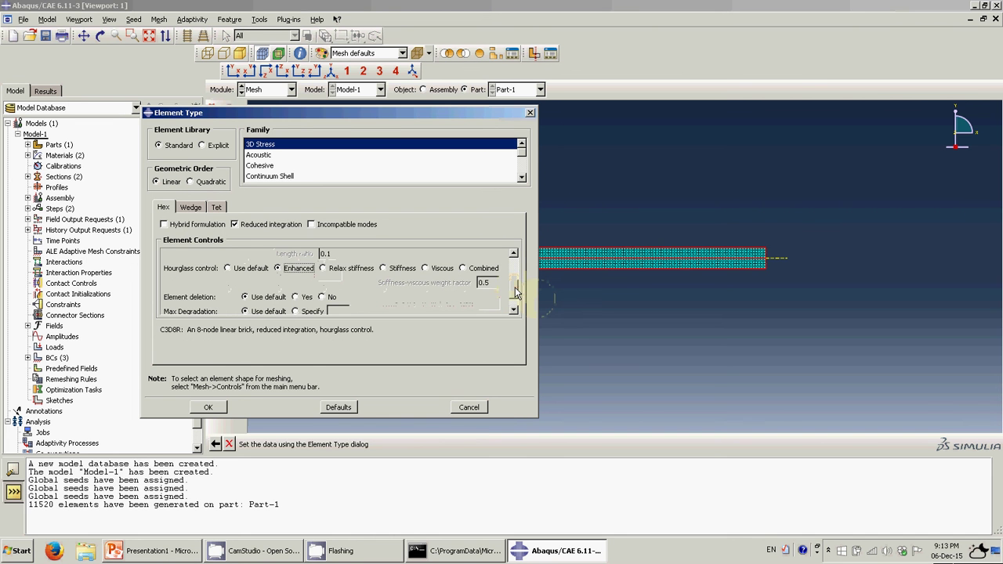
left_click(208, 408)
left_click(397, 444)
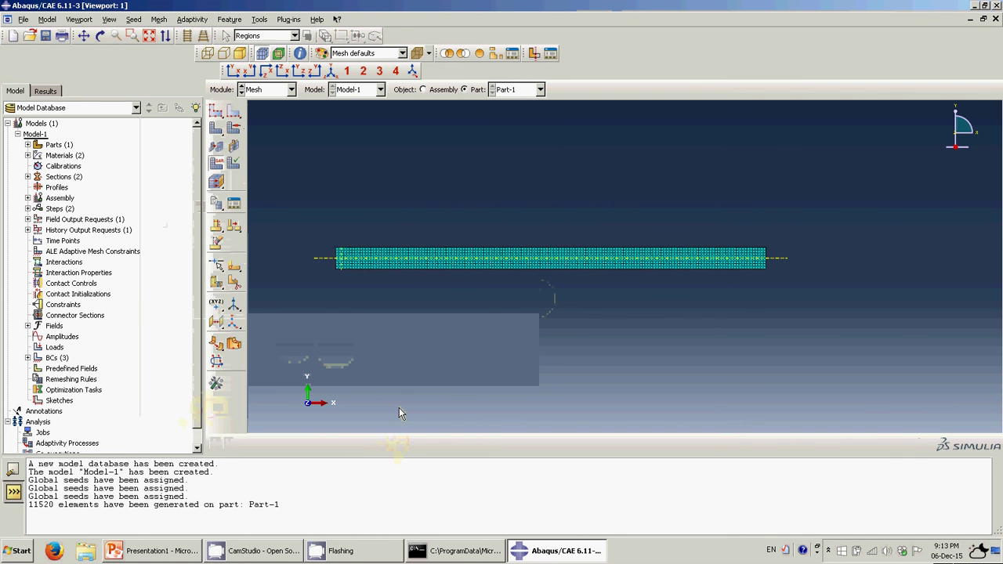
Assign Cohesive elements to the thin middle layer, with viscosity 0.0001 and element deletion set to Yes
scroll(379, 311, "down", 10)
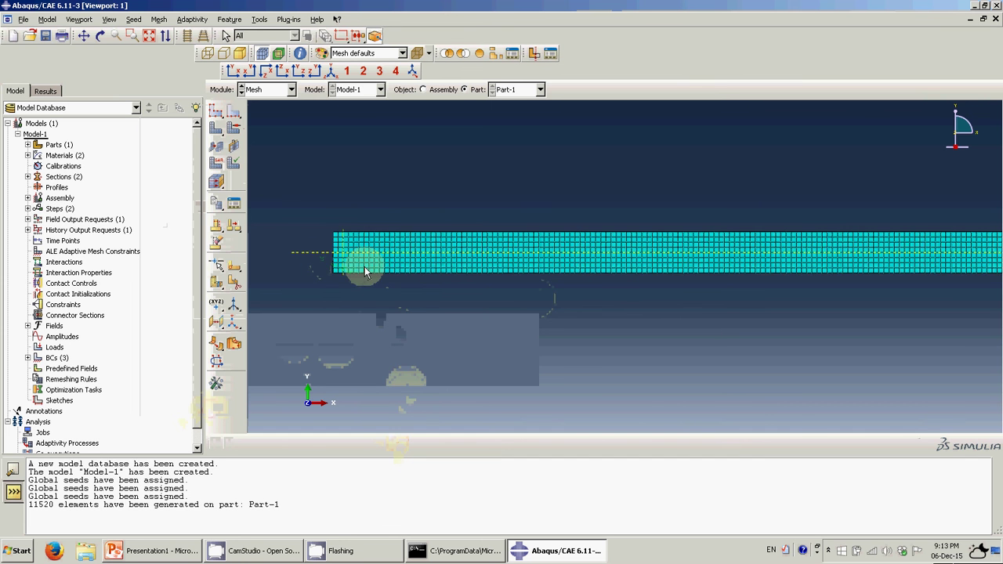
scroll(350, 228, "down", 8)
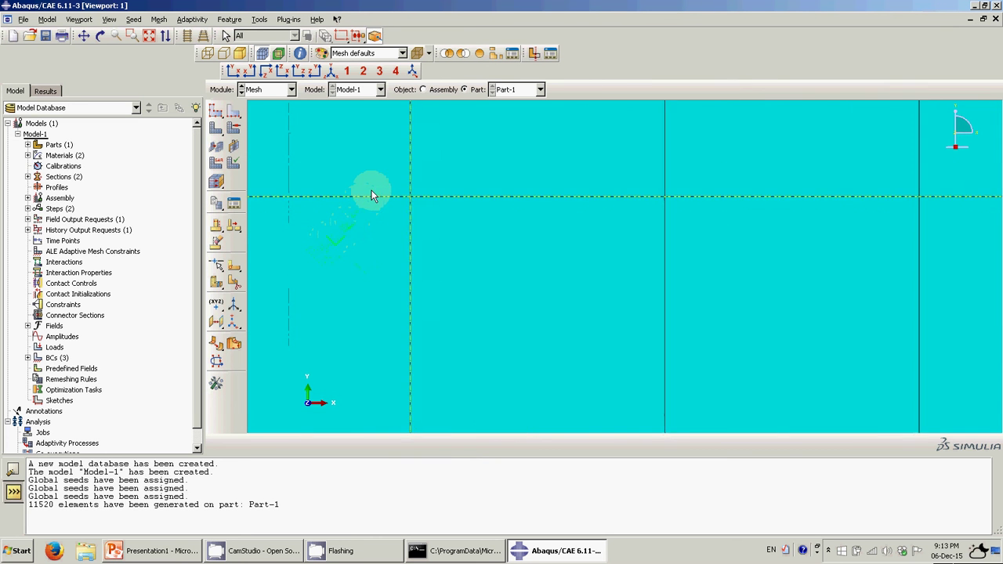
scroll(538, 232, "down", 5)
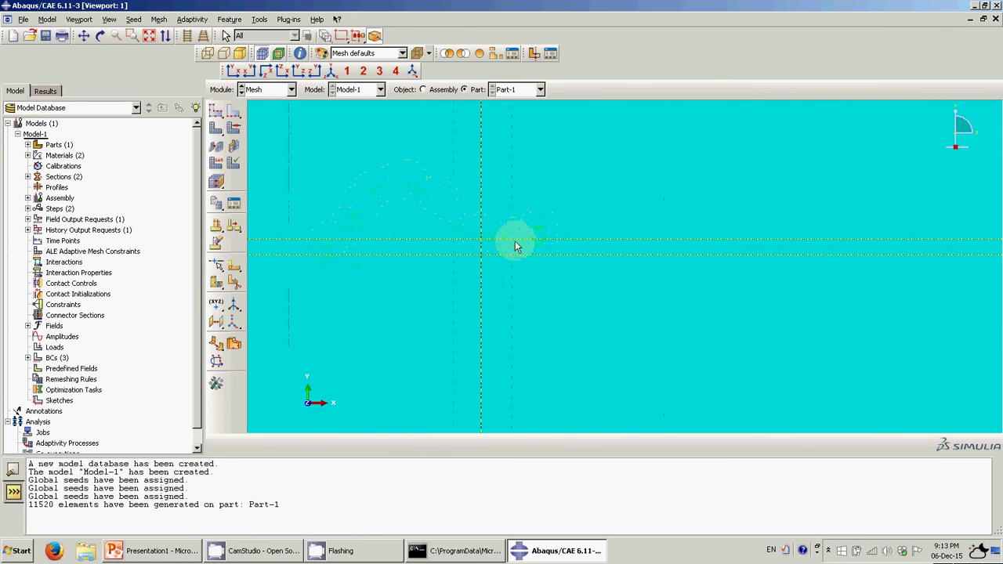
left_click(217, 164)
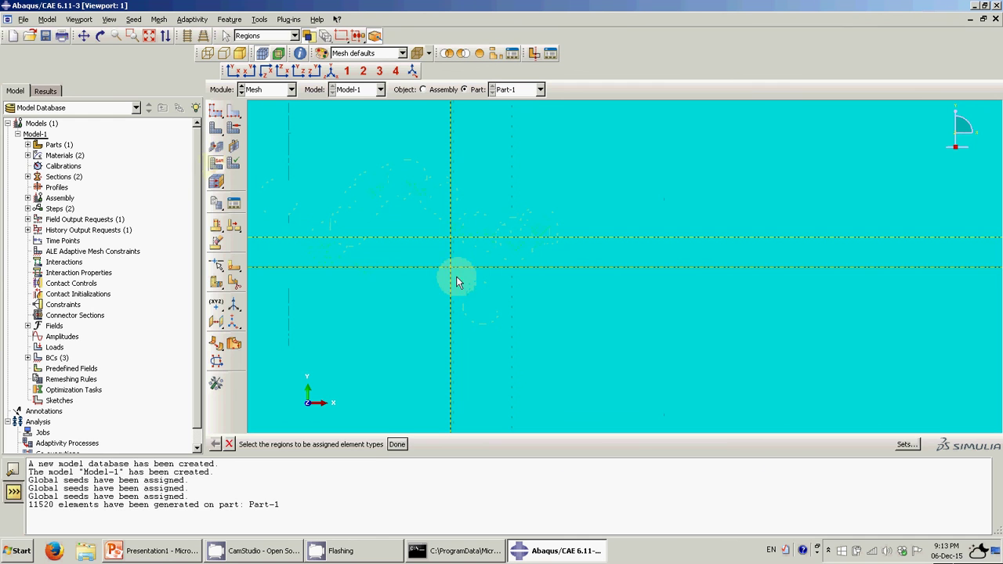
left_click(423, 249)
middle_click(473, 264)
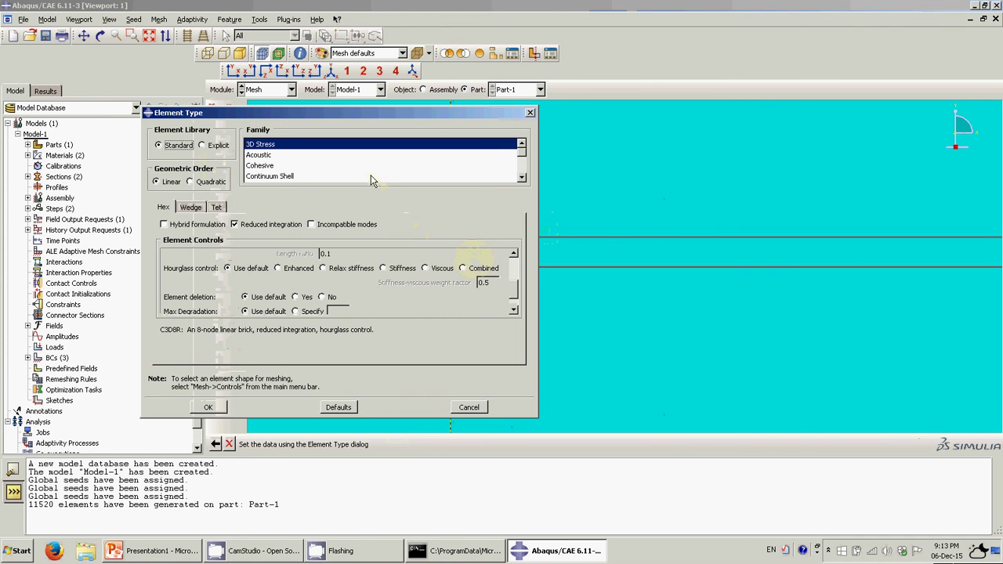
left_click(261, 166)
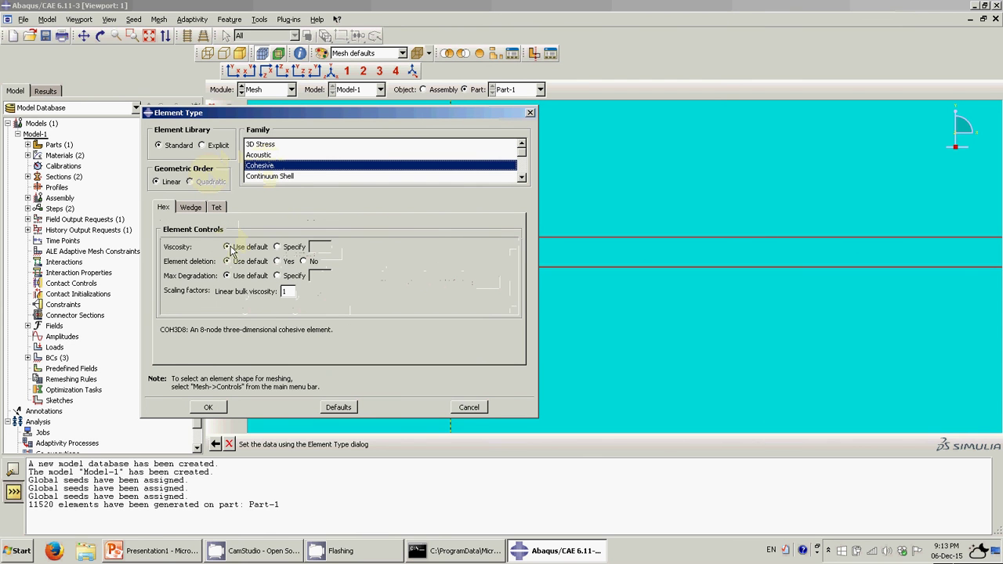
left_click(277, 246)
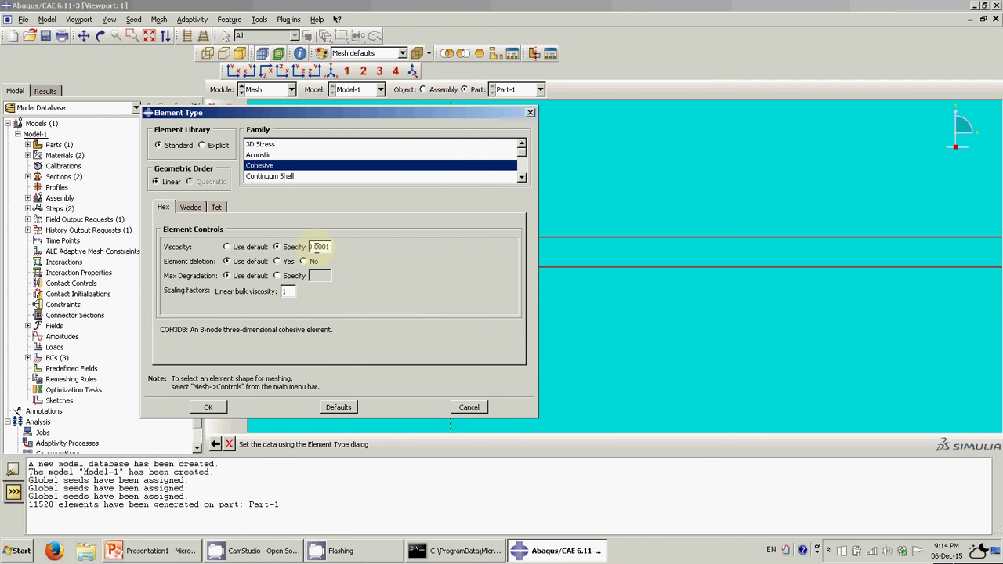
left_click(277, 261)
left_click(208, 408)
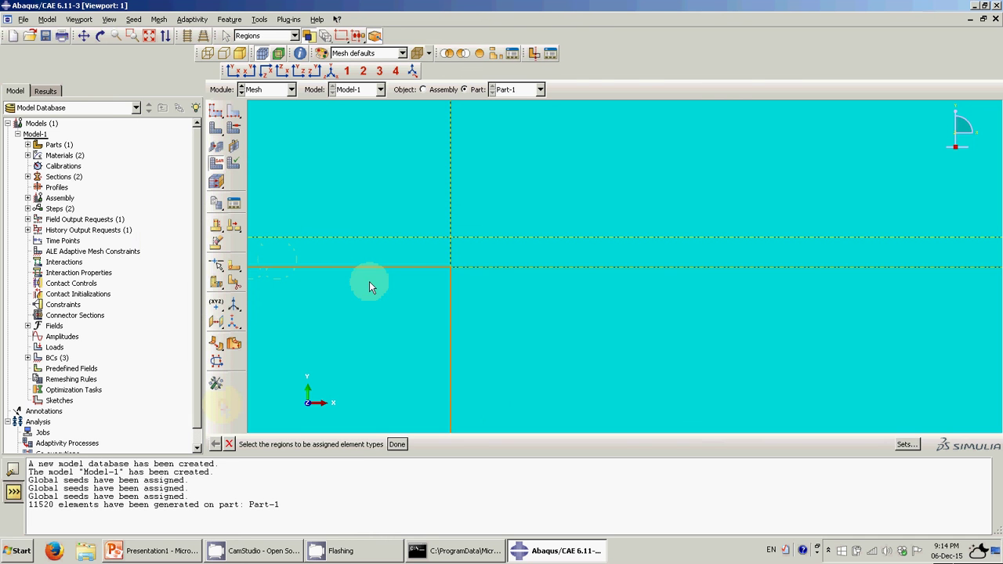
scroll(493, 275, "down", 2)
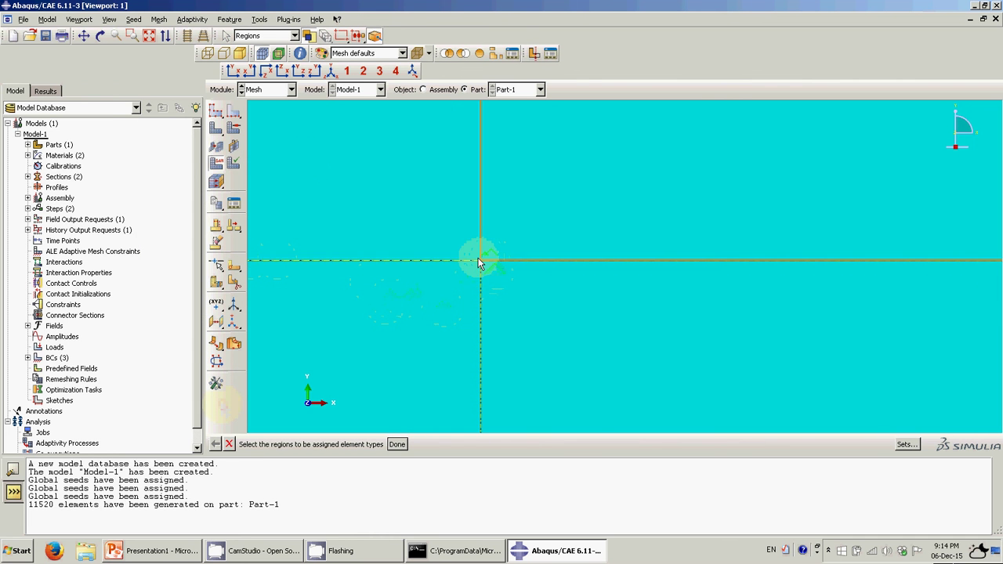
scroll(517, 300, "down", 5)
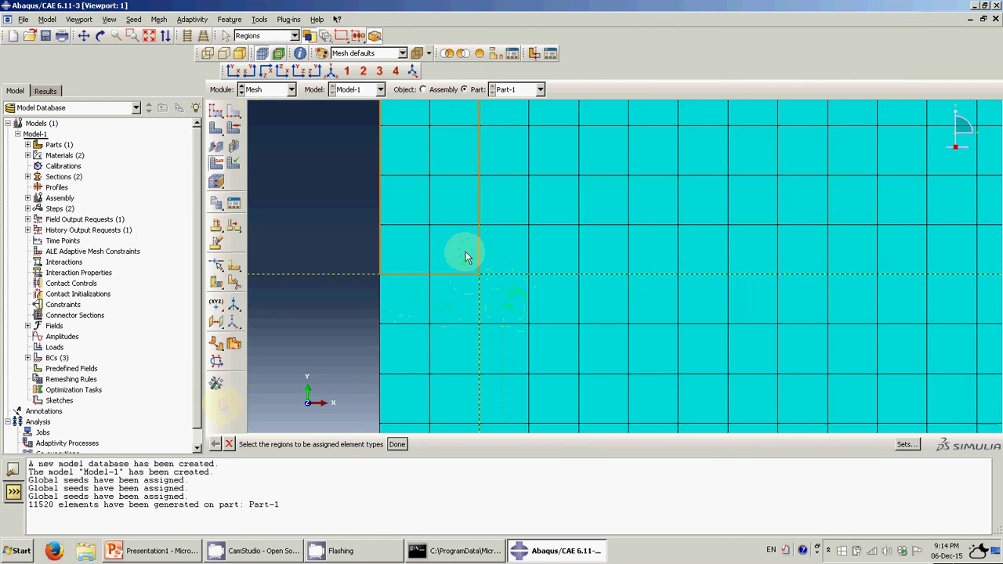
scroll(445, 243, "down", 3)
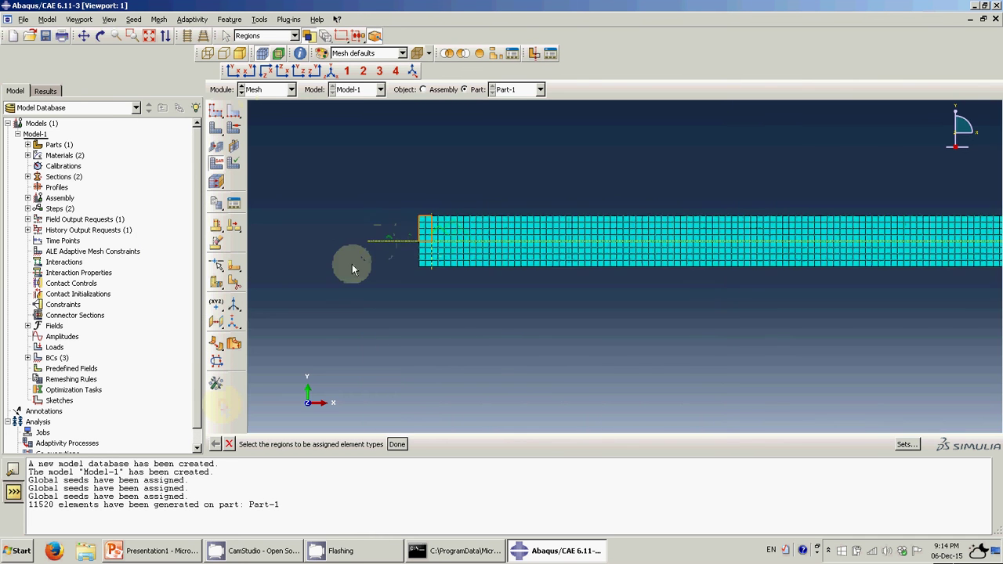
left_click(218, 166)
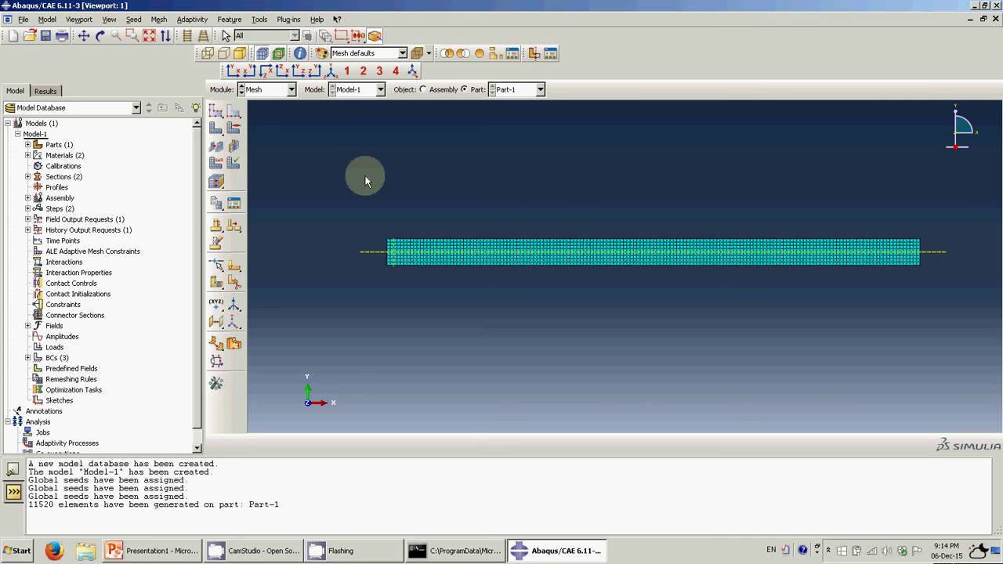
Remove the upper and lower bar cells from the display group, keeping only the thin cohesive layer
left_click(462, 56)
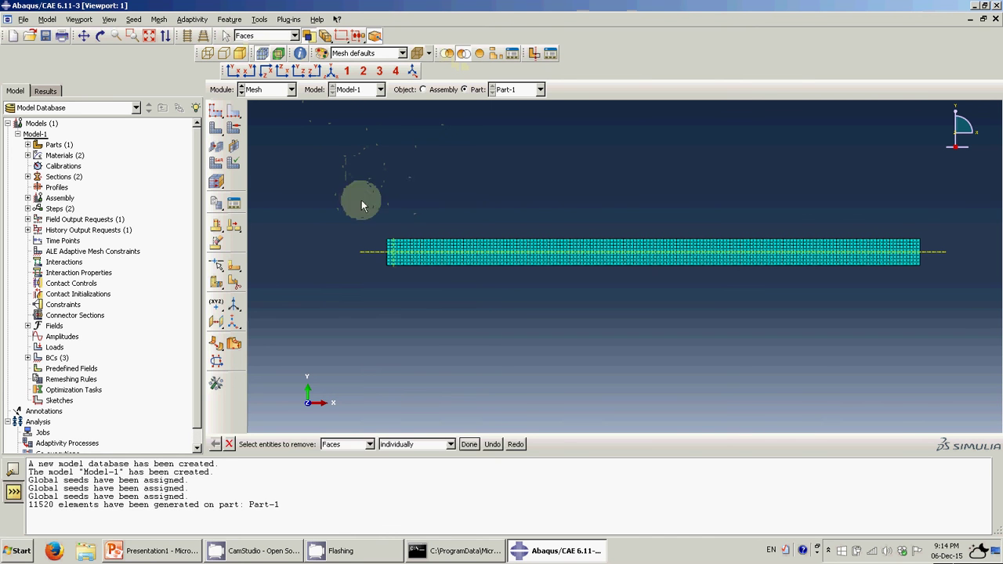
left_click_drag(352, 197, 936, 249)
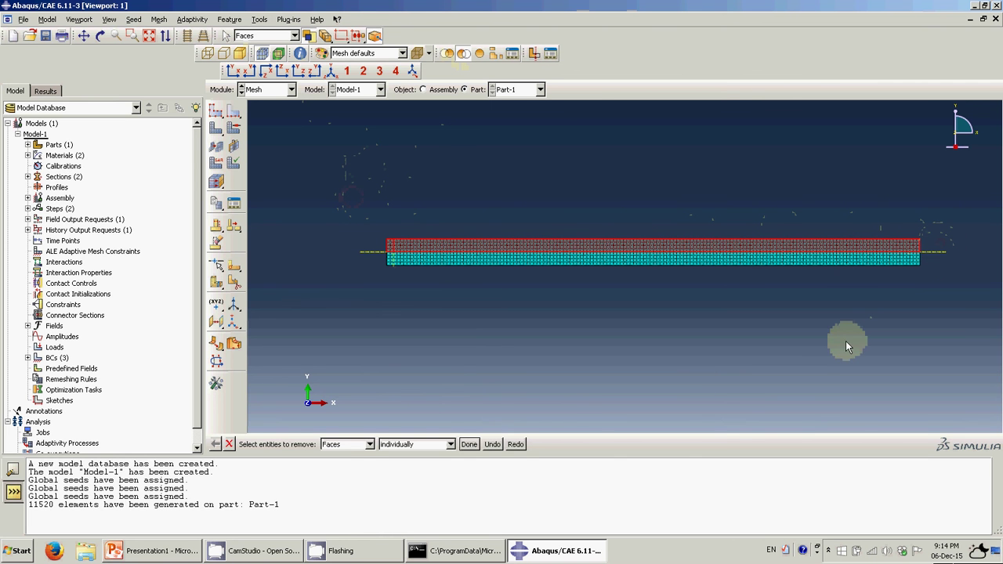
left_click(369, 444)
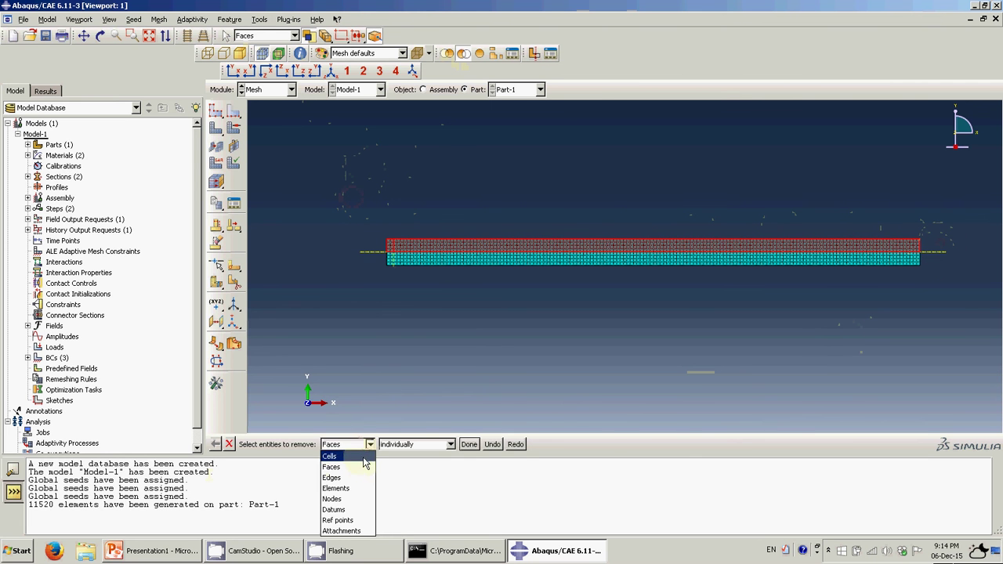
left_click(362, 457)
left_click_drag(336, 192, 956, 252)
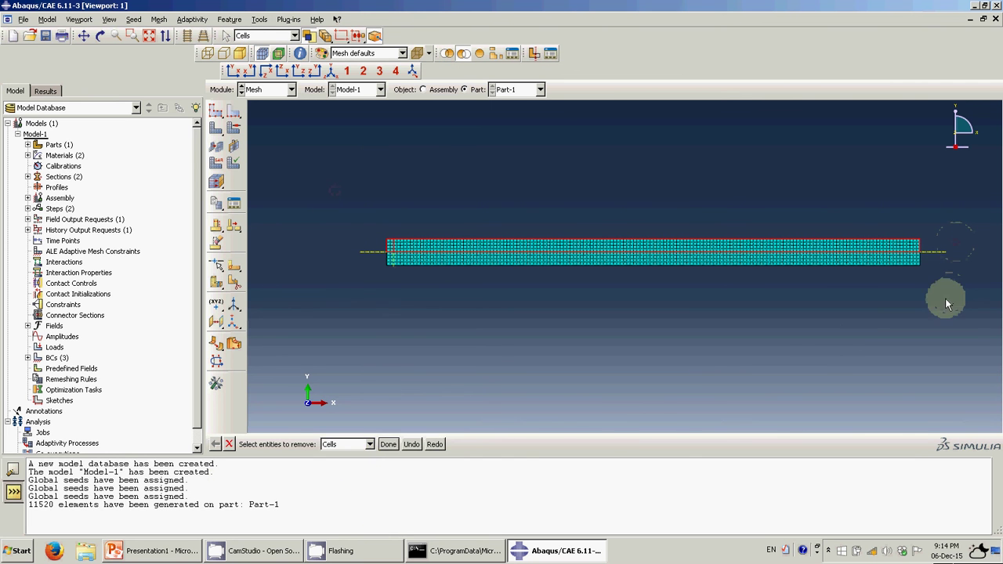
left_click_drag(945, 299, 327, 252)
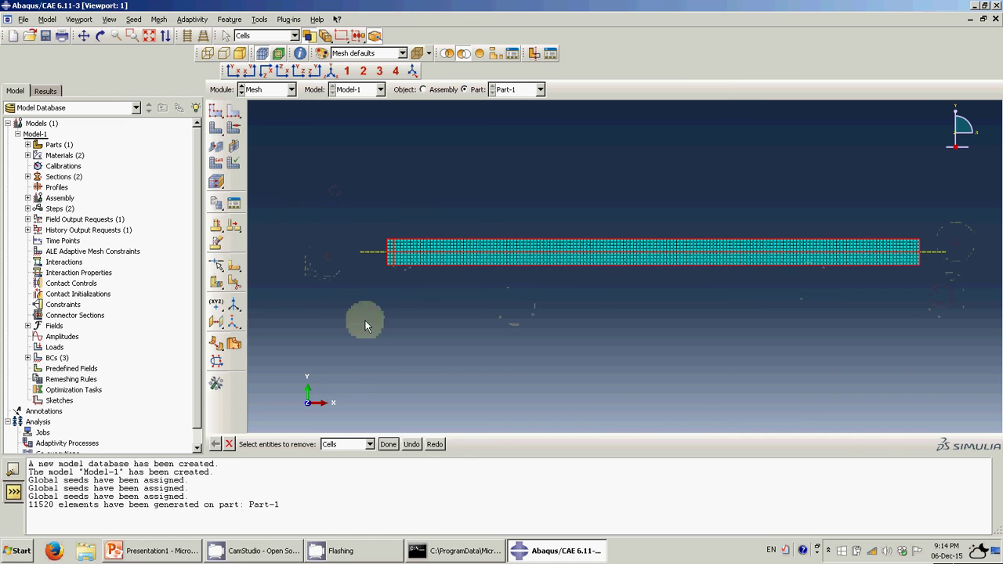
middle_click(409, 339)
left_click(387, 444)
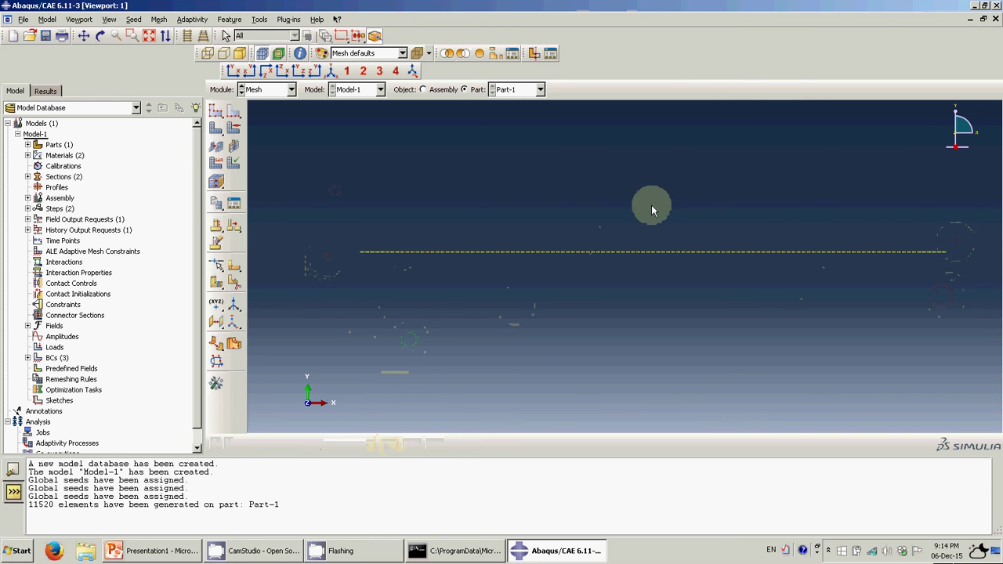
Query the mesh stack orientation of the cohesive layer and examine its element boundaries near the bar's end
left_click_drag(710, 210, 402, 304, "ctrl+alt")
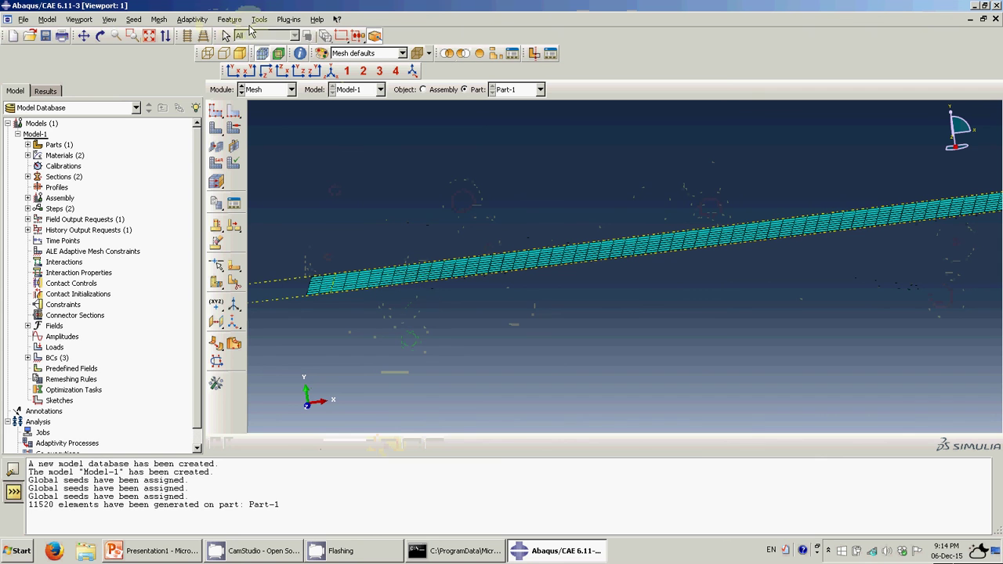
left_click(259, 20)
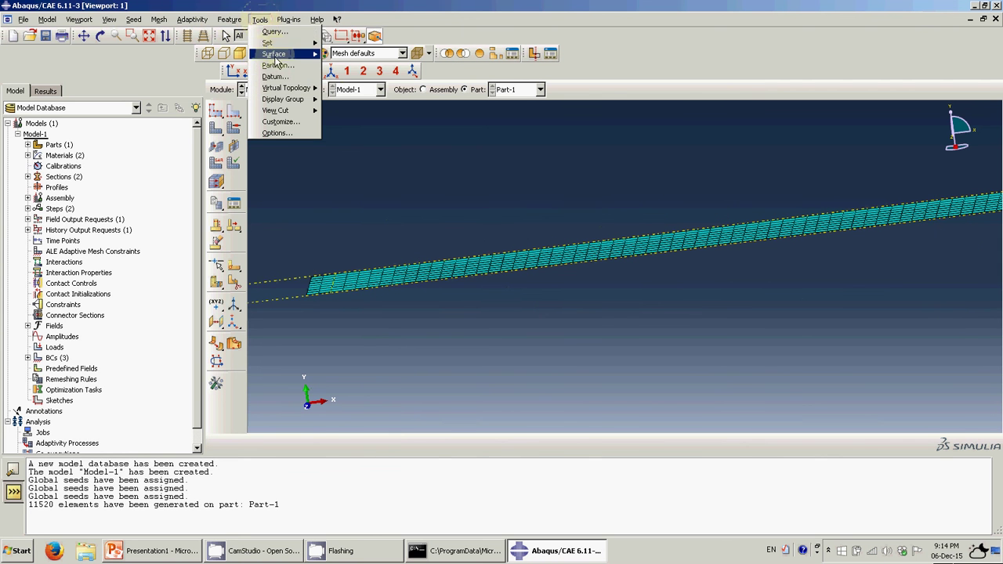
left_click(276, 33)
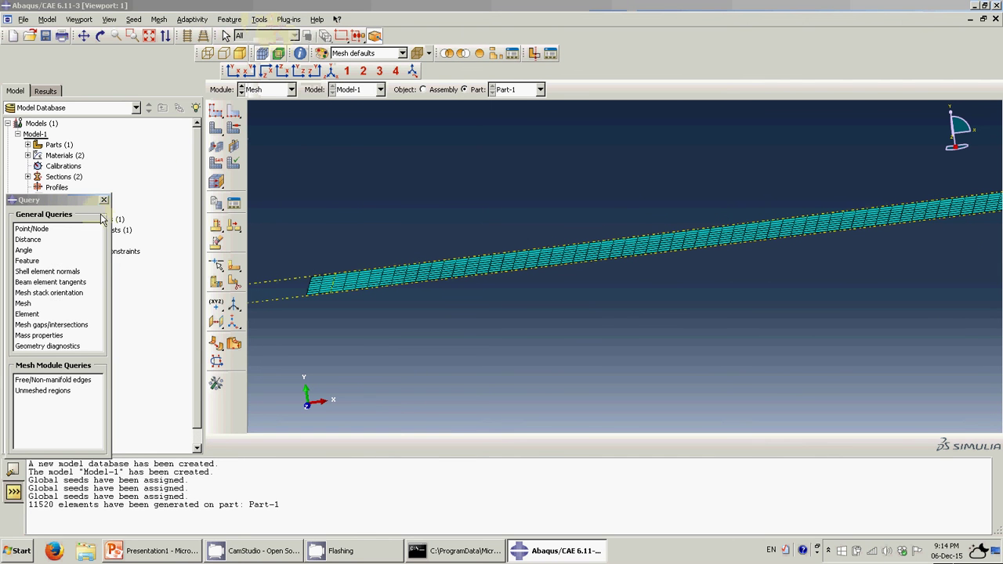
left_click(62, 293)
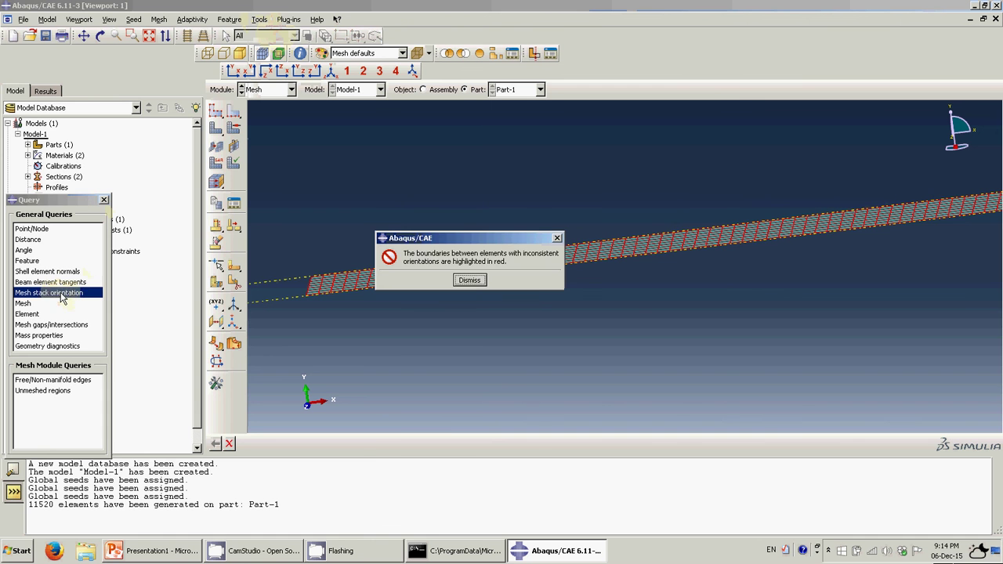
left_click(469, 281)
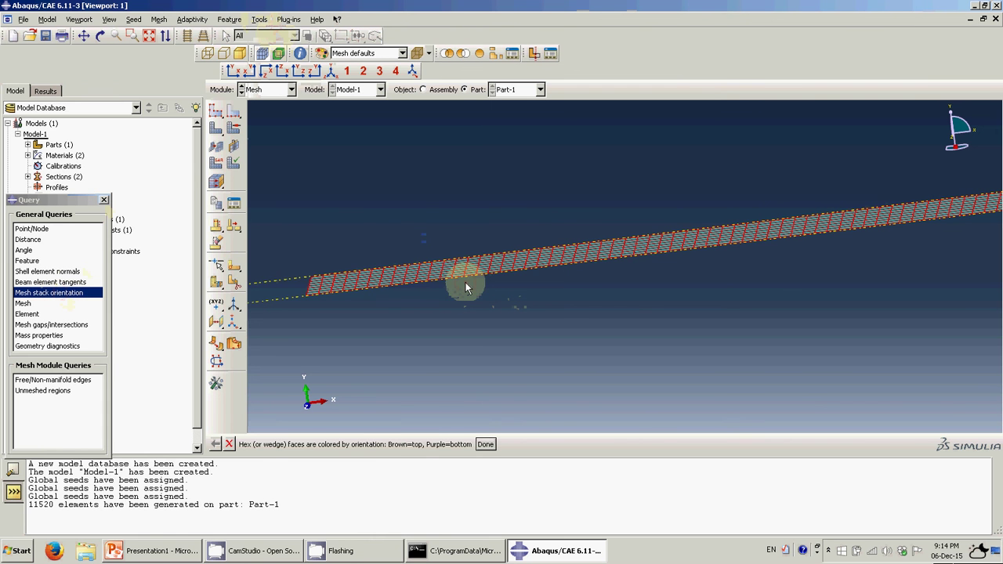
scroll(509, 197, "up", 10)
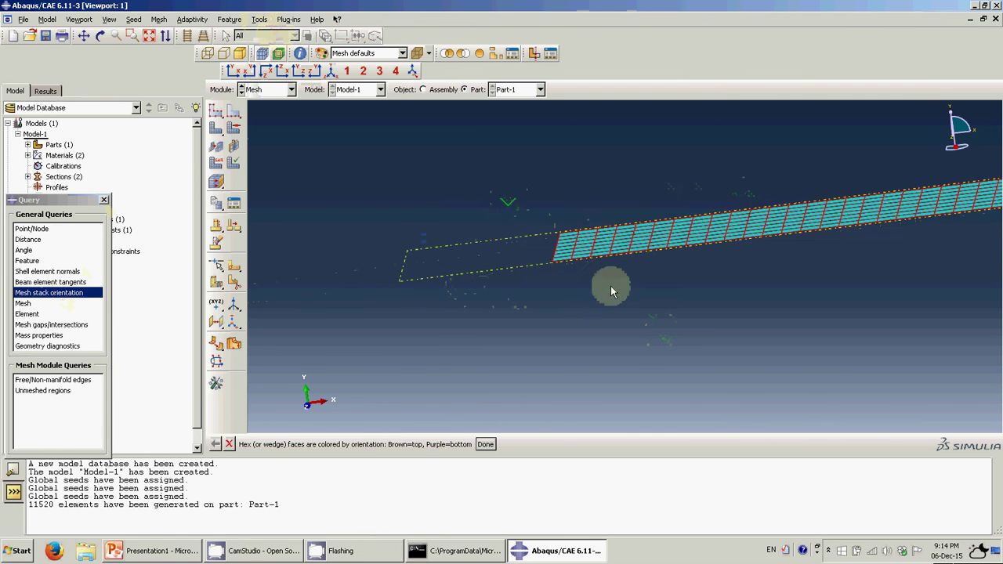
scroll(514, 214, "up", 5)
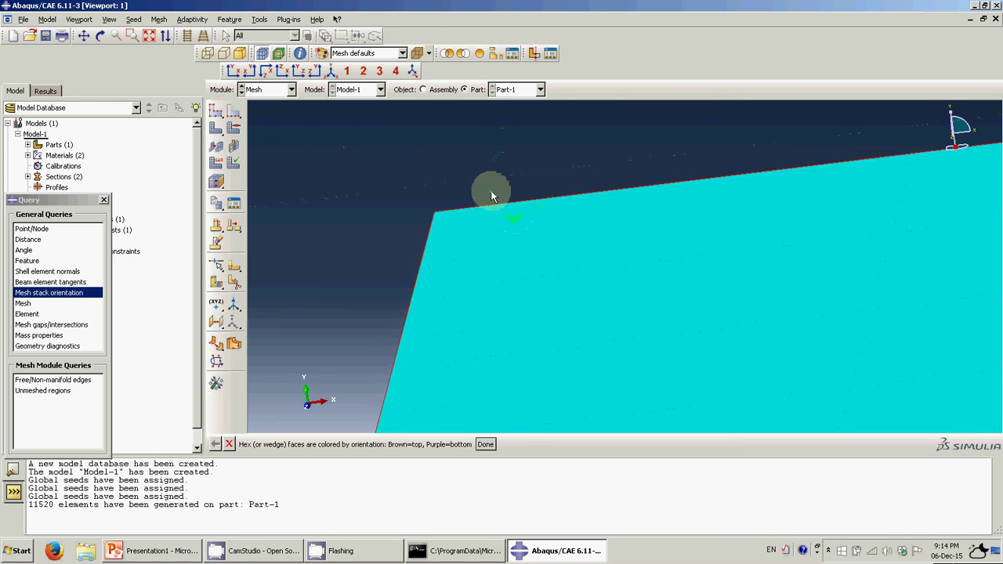
middle_click_drag(422, 254, 340, 258)
scroll(564, 269, "down", 5)
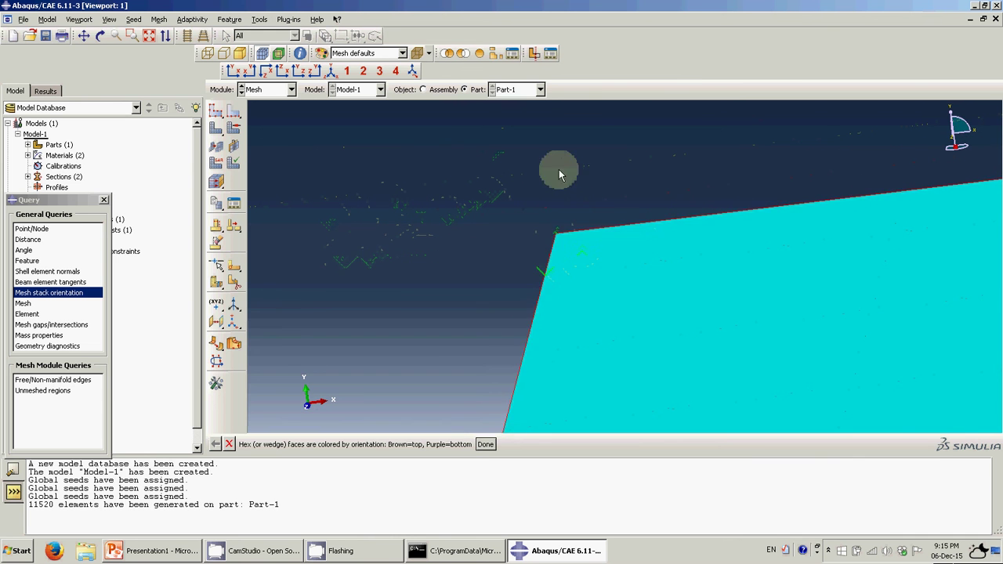
scroll(404, 162, "down", 2)
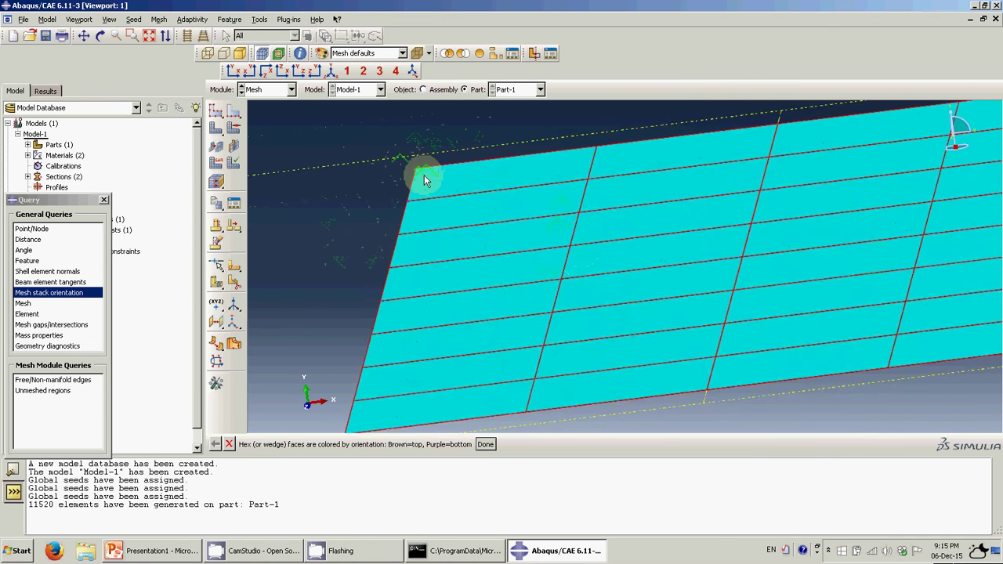
mouse_move(424, 174)
left_mouse_down("ctrl+alt")
mouse_move(383, 237)
mouse_move(727, 213)
mouse_move(778, 184)
mouse_move(544, 193)
mouse_move(571, 228)
mouse_move(452, 331)
mouse_move(494, 251)
mouse_move(671, 253)
mouse_move(502, 258)
mouse_move(554, 230)
mouse_move(600, 258)
mouse_move(616, 167)
mouse_move(622, 352)
mouse_move(594, 273)
mouse_move(493, 224)
mouse_move(421, 159)
mouse_move(412, 163)
left_mouse_up("ctrl+alt")
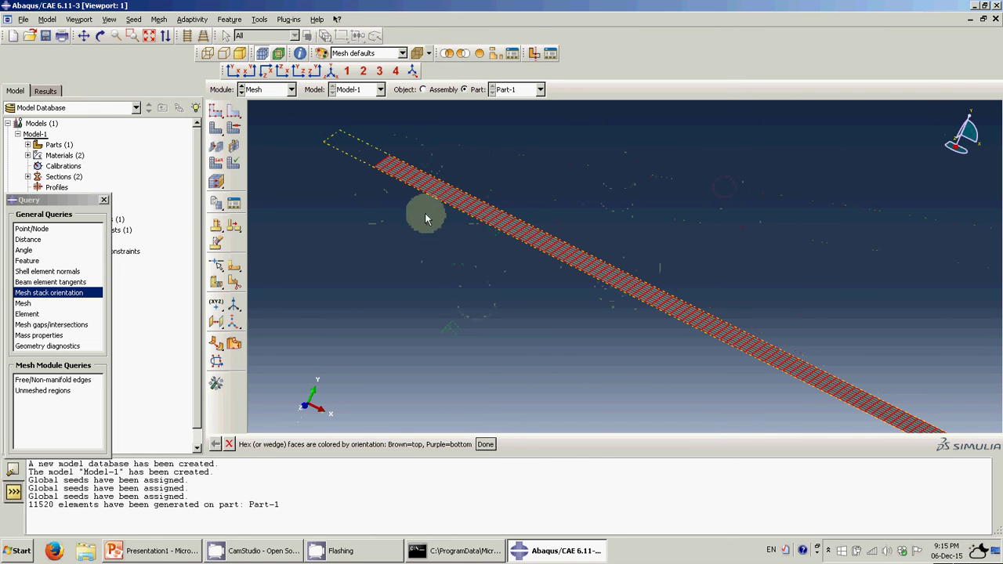
left_click(484, 444)
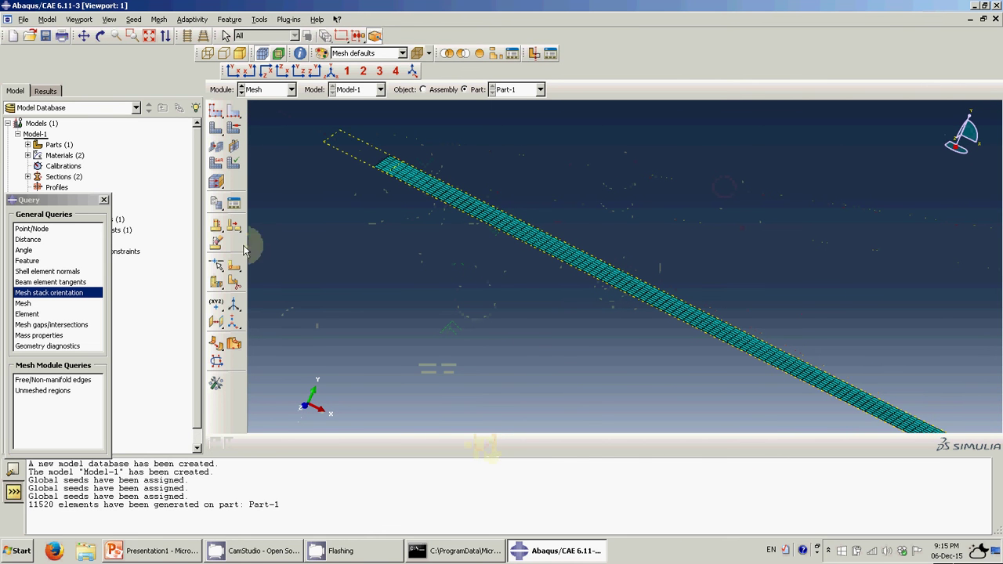
Assign the stack direction of the cohesive layer's cells, using the layer's broad face as the top reference face
left_click(217, 183)
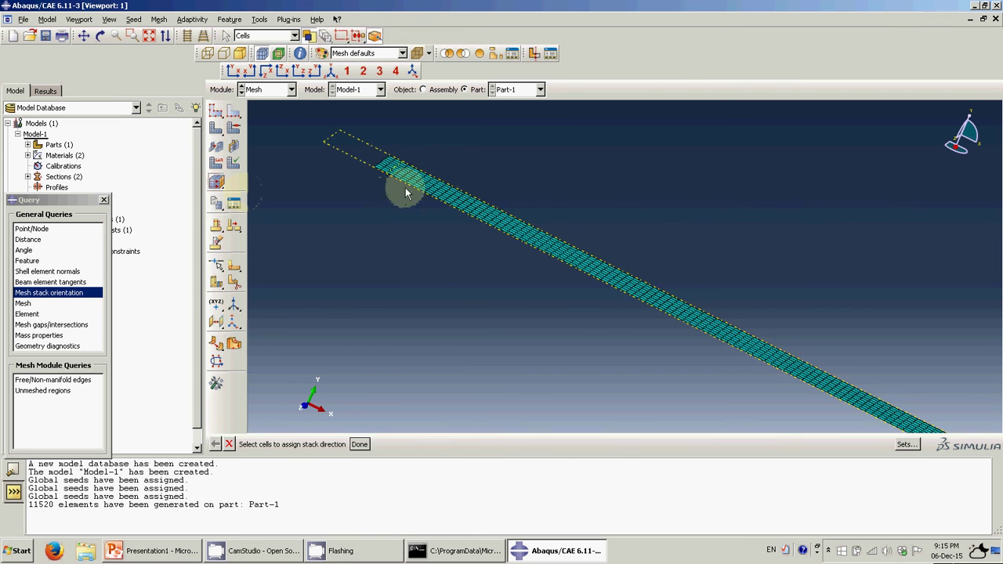
left_click_drag(347, 150, 857, 392)
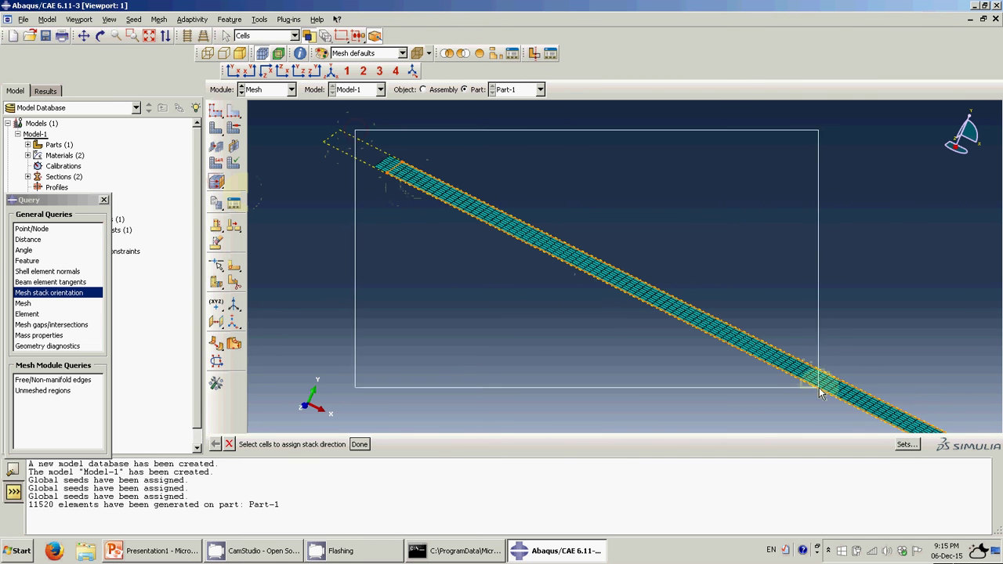
middle_click(622, 354)
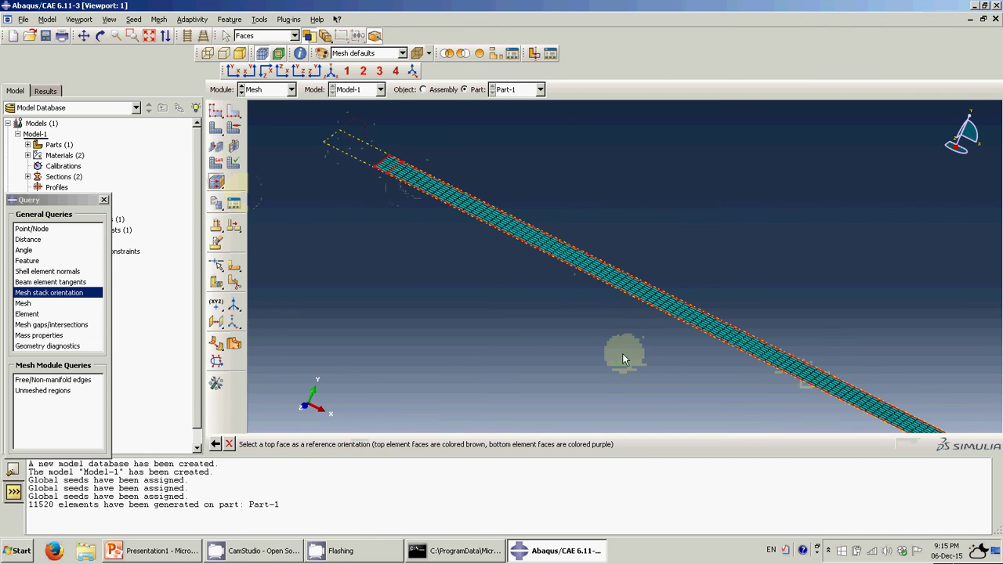
left_click(427, 188)
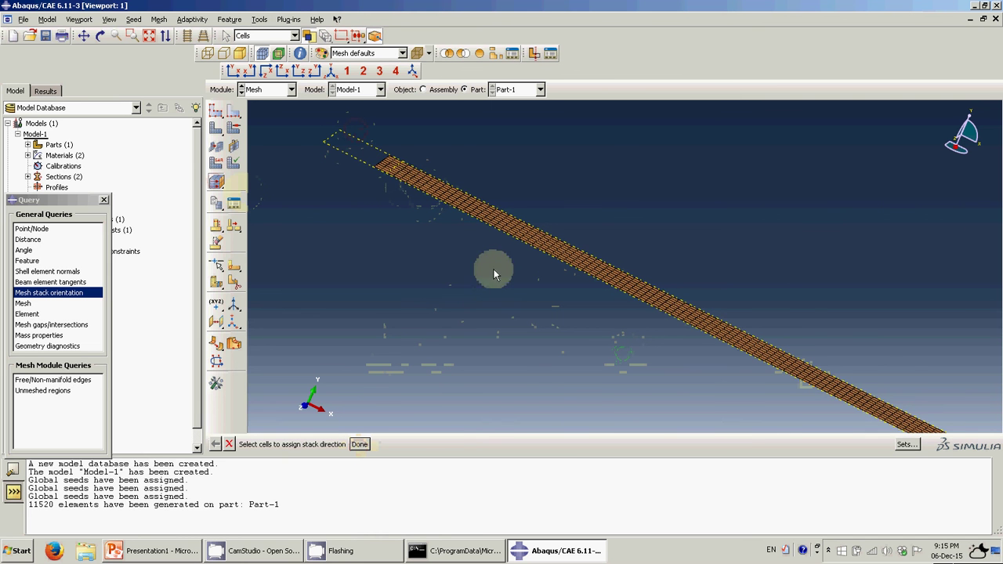
scroll(792, 382, "down", 5)
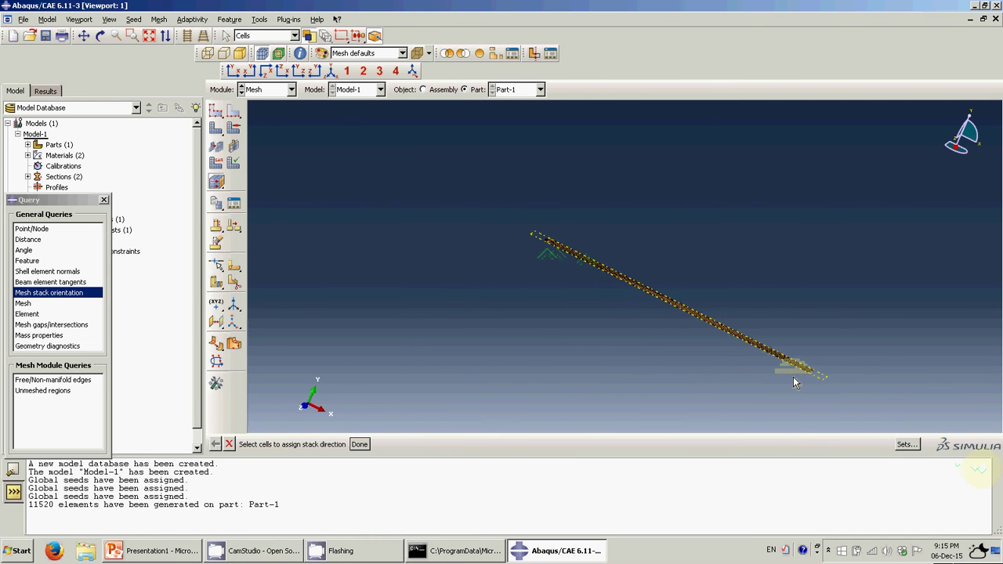
scroll(793, 382, "up", 3)
left_click_drag(868, 386, 801, 267, "ctrl+alt")
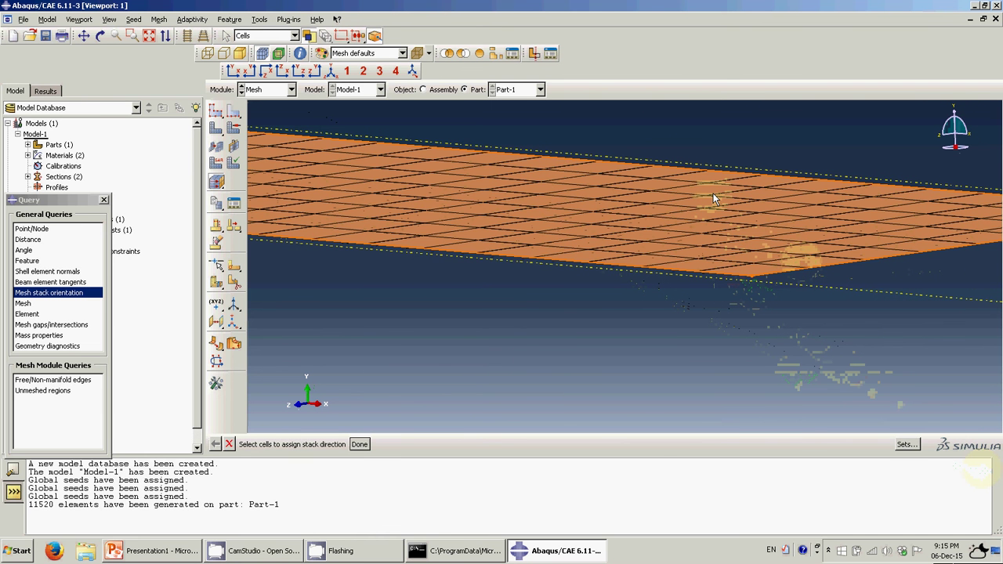
left_click_drag(713, 198, 582, 255, "ctrl+alt")
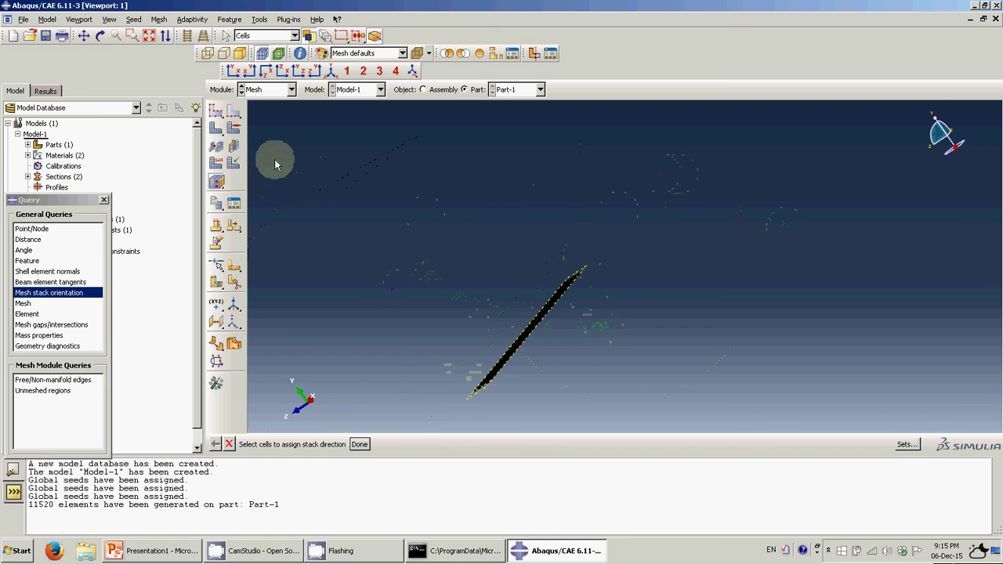
left_click(358, 444)
Create a full-analysis job named Job-1 for Model-1 and adjust its processor count
left_click(290, 89)
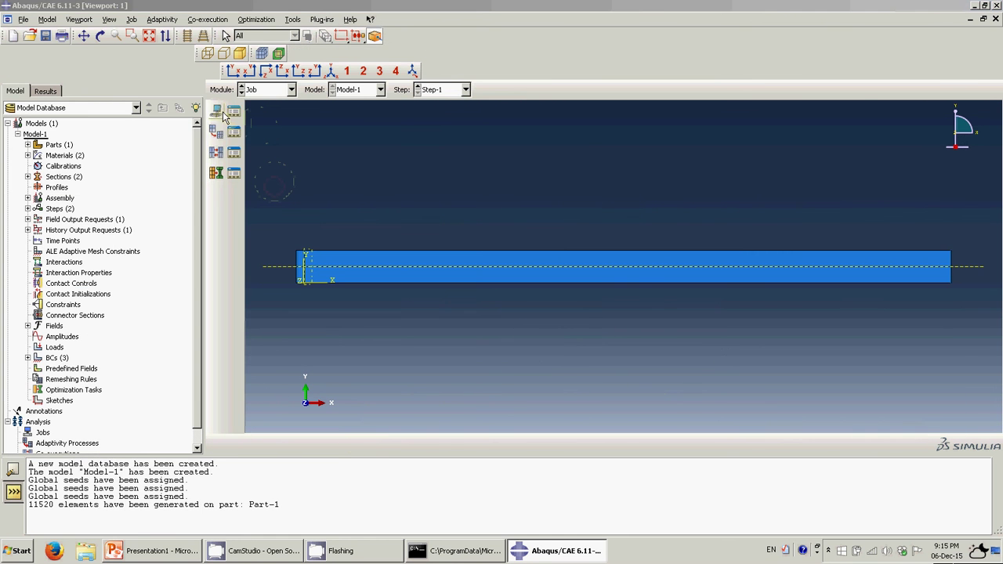
left_click(234, 111)
left_click(443, 262)
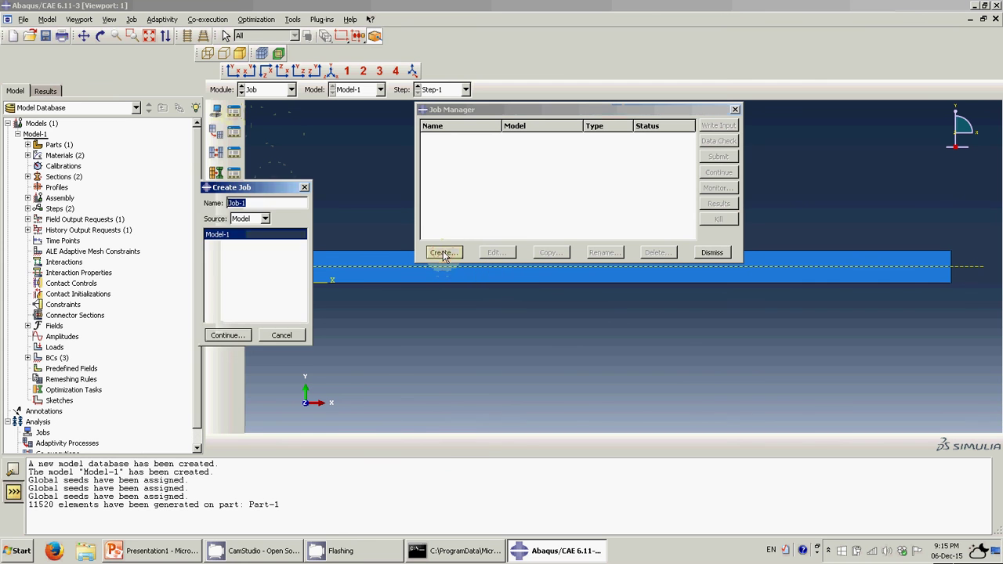
left_click(224, 335)
left_click(144, 153)
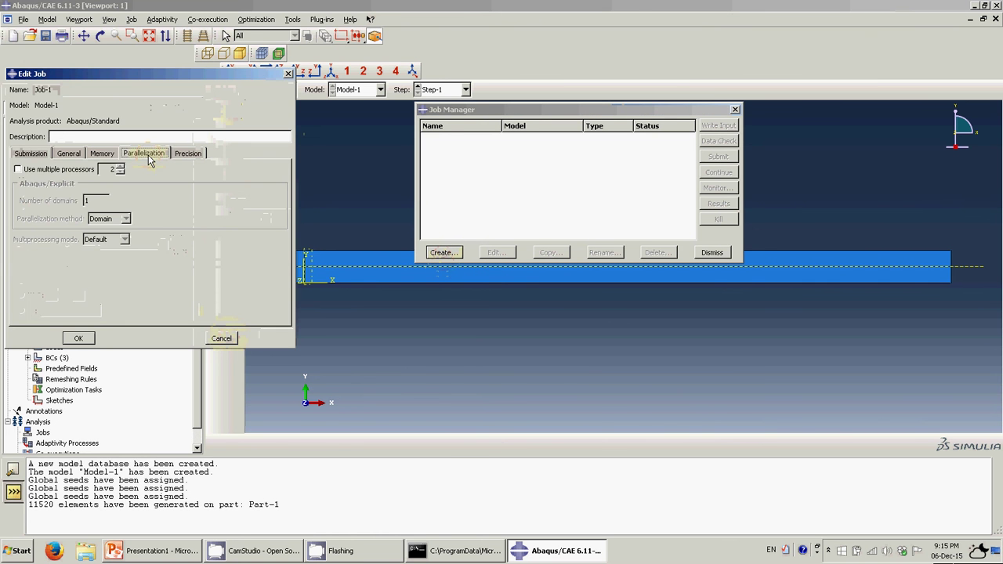
left_click(119, 166)
left_click(79, 338)
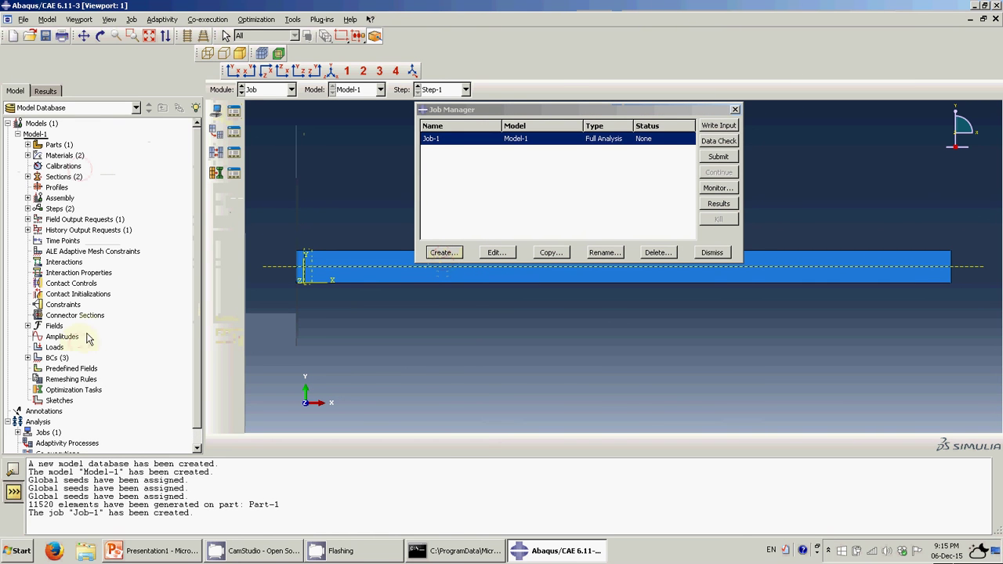
Submit Job-1 for analysis, overwriting the existing job files, and open its monitor
left_click(710, 159)
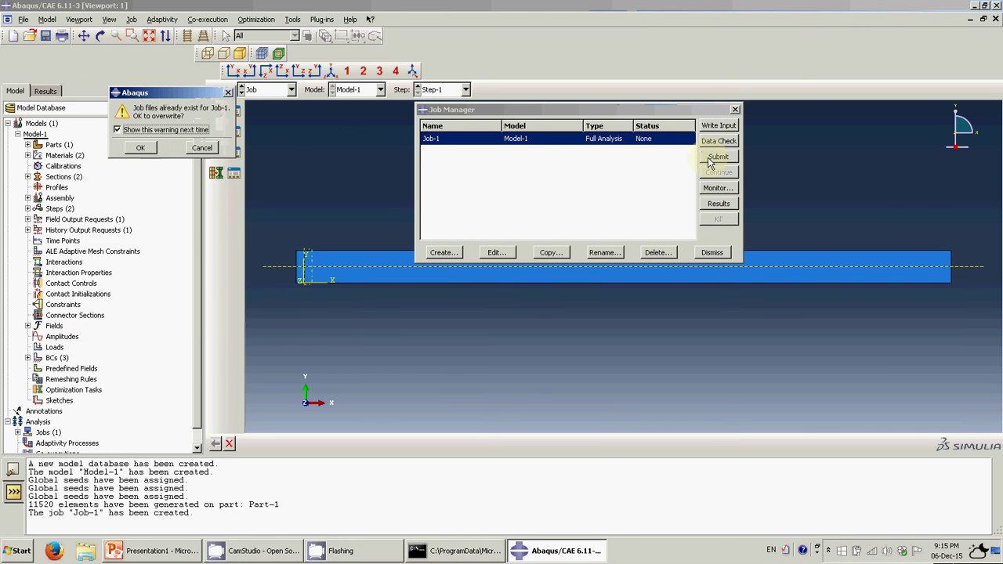
left_click(145, 149)
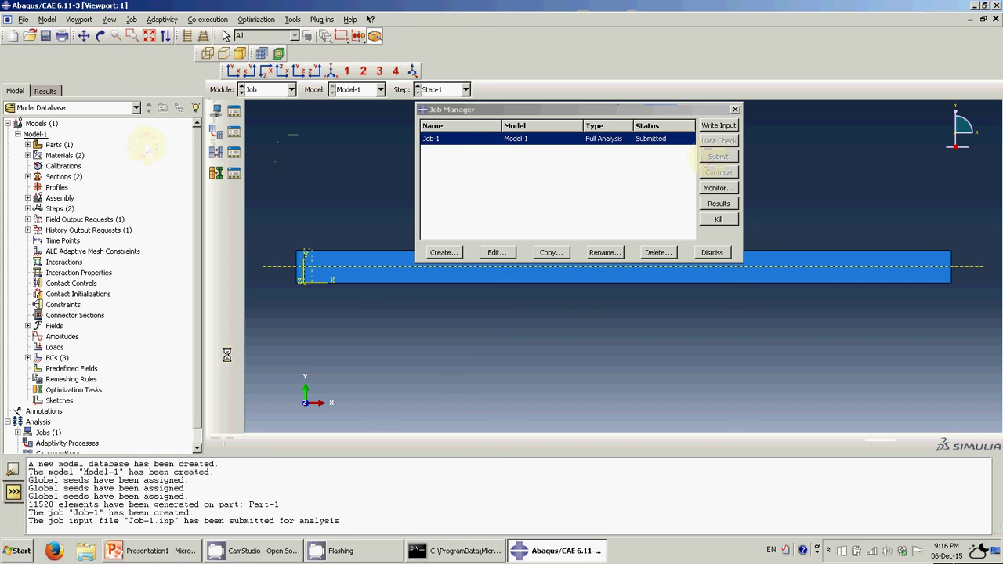
left_click(718, 188)
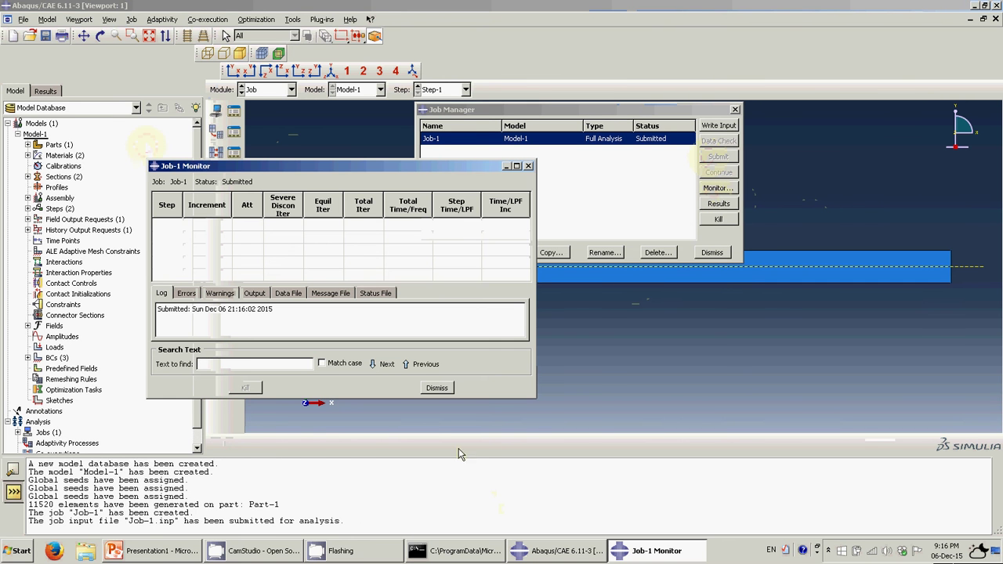
left_click(335, 552)
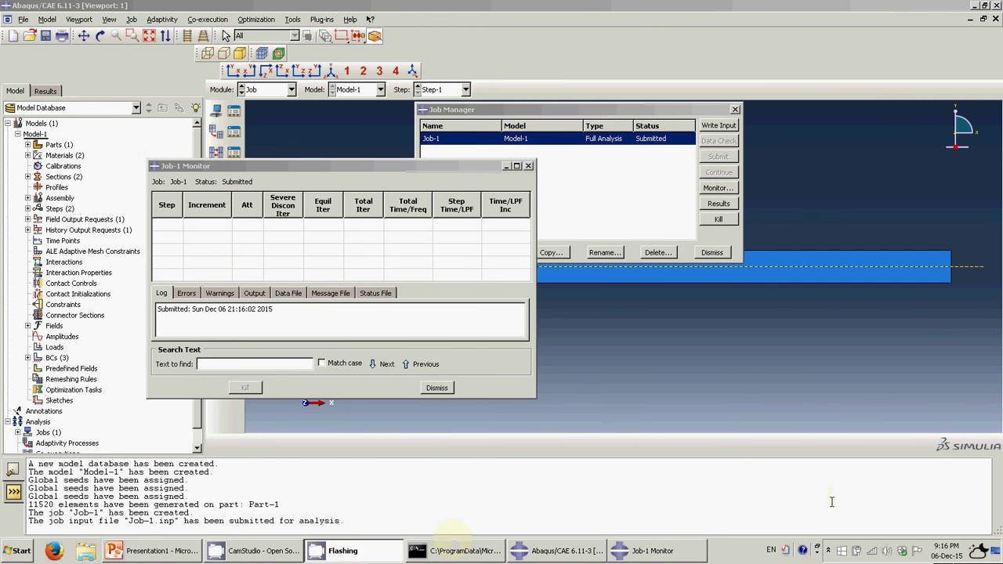
left_click(829, 553)
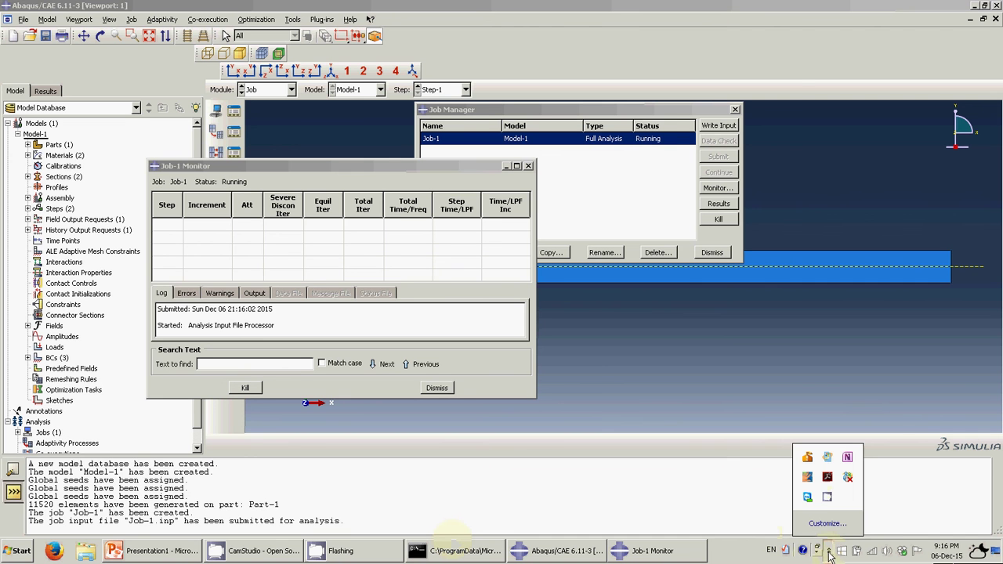
right_click(827, 500)
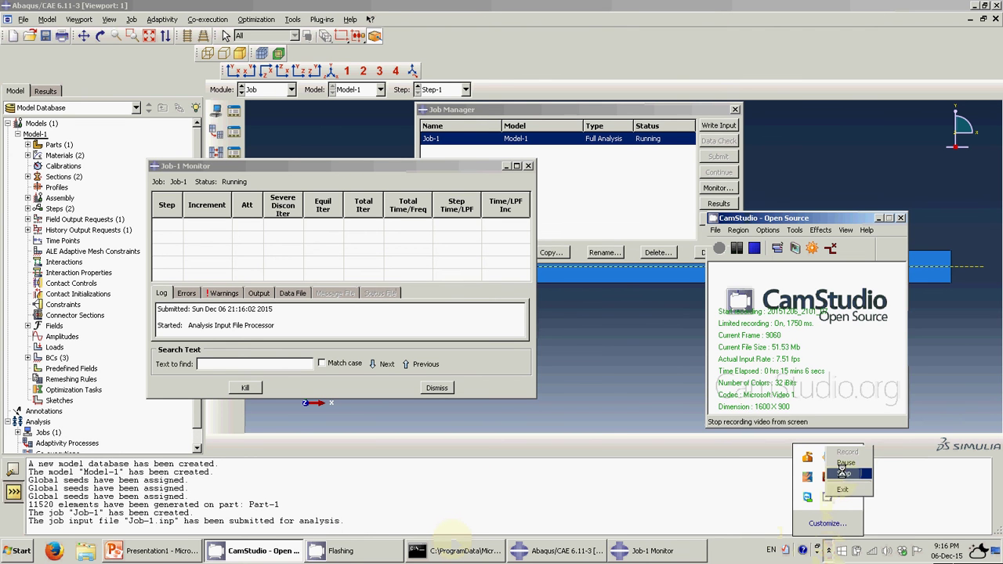
left_click(844, 463)
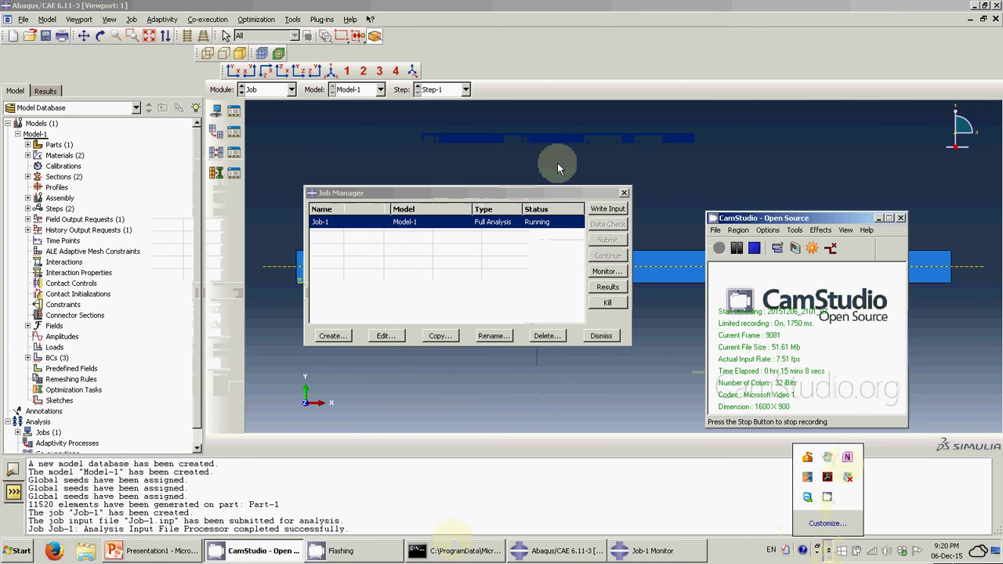
Kill the running Job-1 analysis
left_click(557, 164)
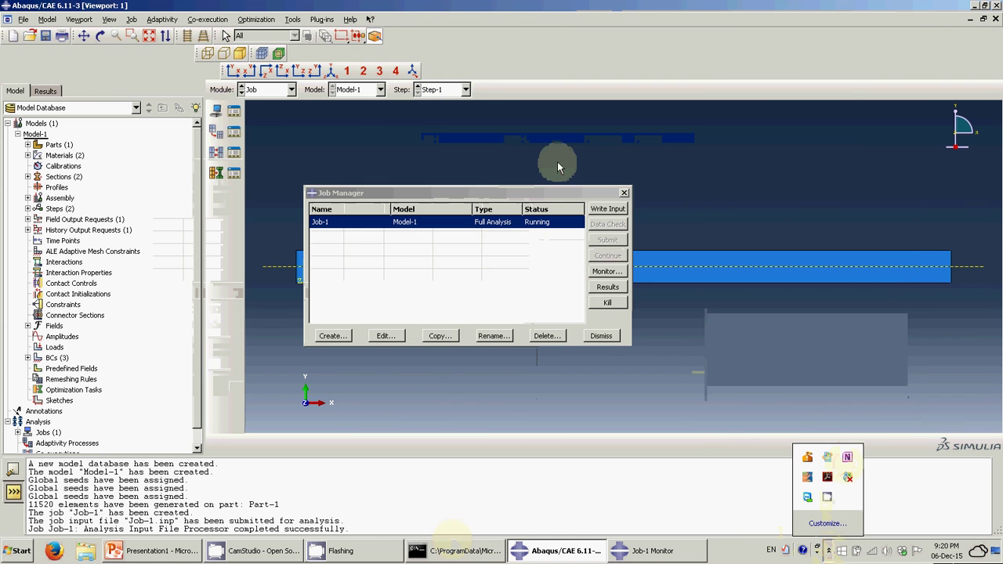
left_click(607, 304)
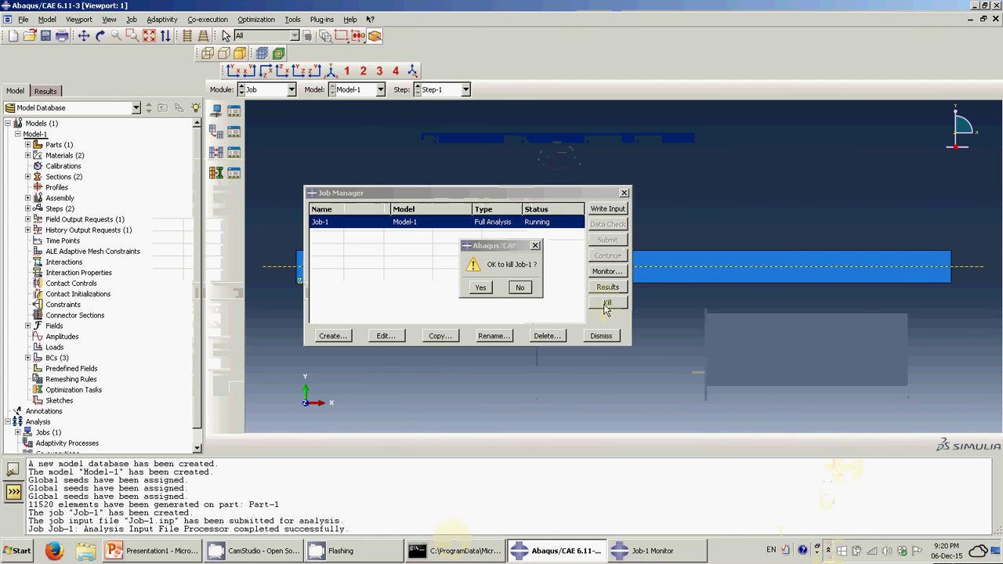
left_click(481, 288)
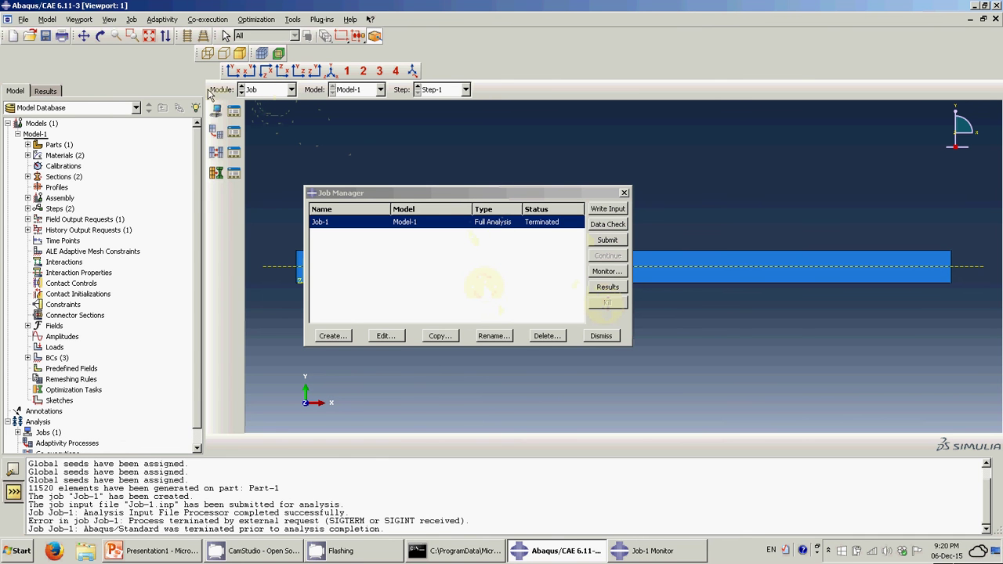
Add the STATUS variable to field output request F-Output-1 of Step-1
left_click(291, 91)
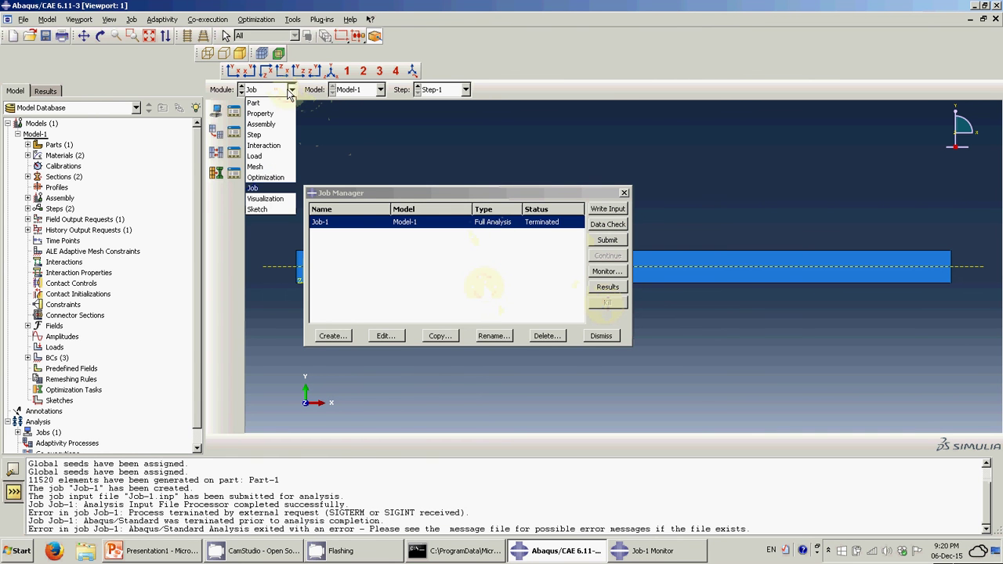
left_click(275, 157)
left_click(291, 89)
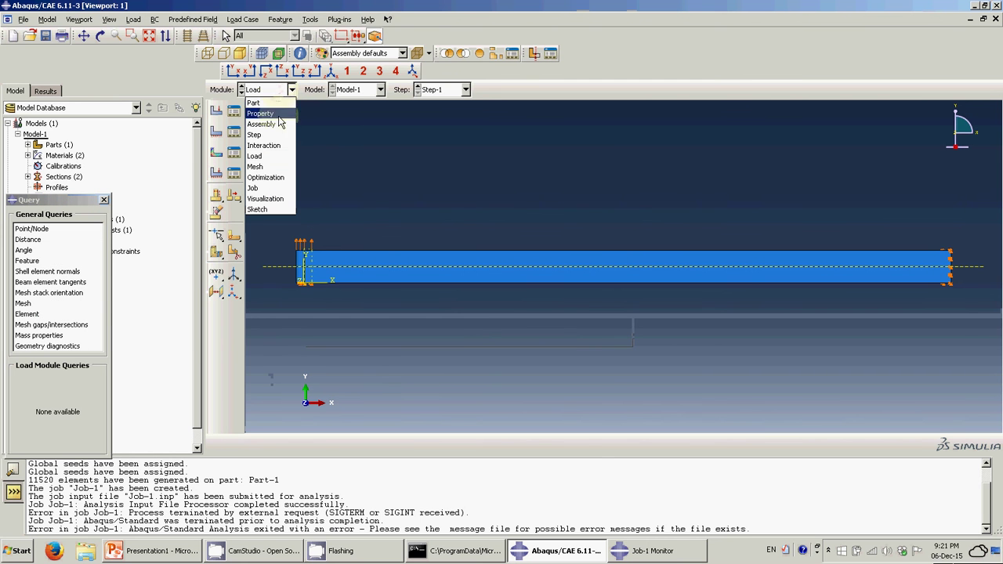
left_click(266, 134)
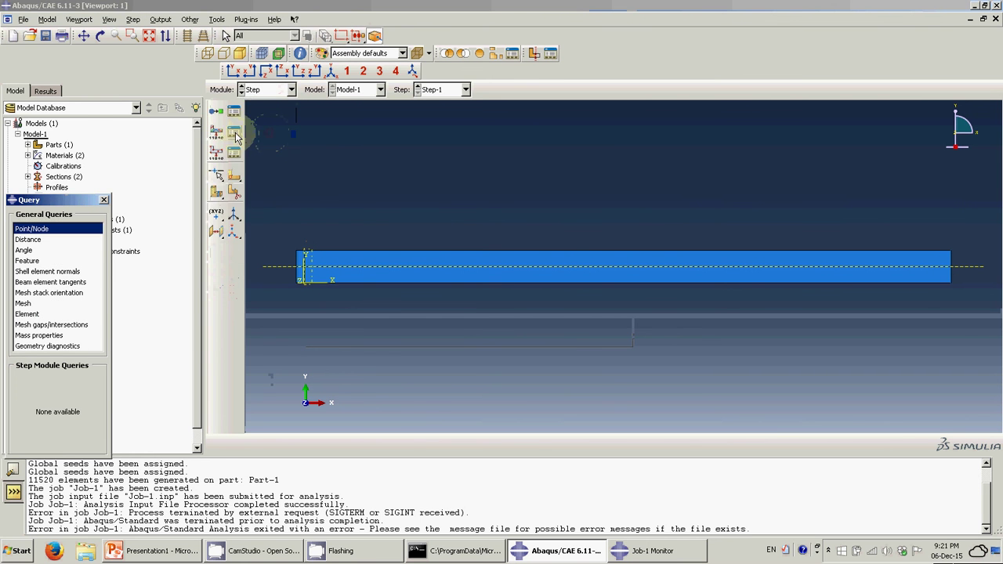
left_click(235, 133)
double_click(94, 106)
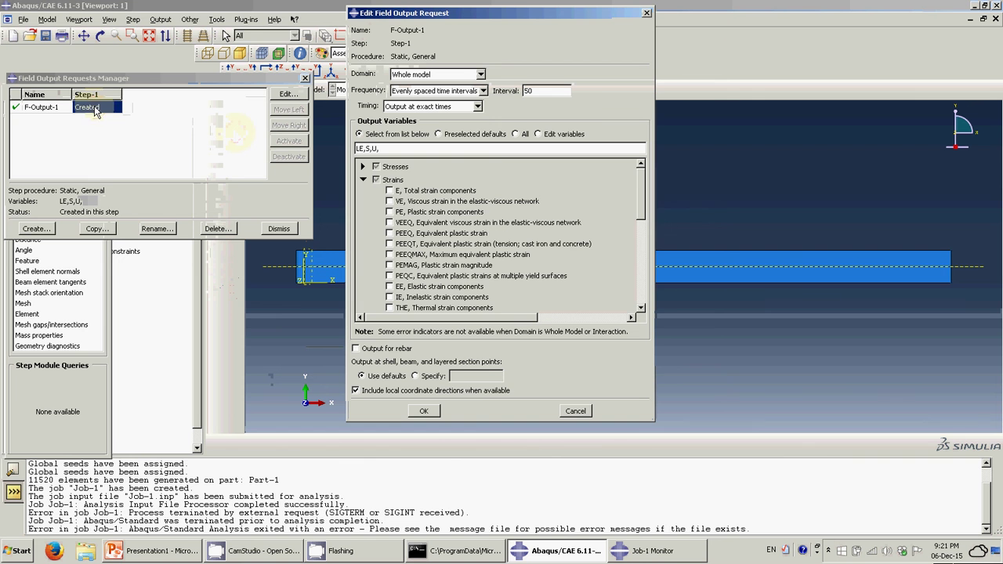
left_click_drag(643, 215, 638, 312)
left_click(363, 305)
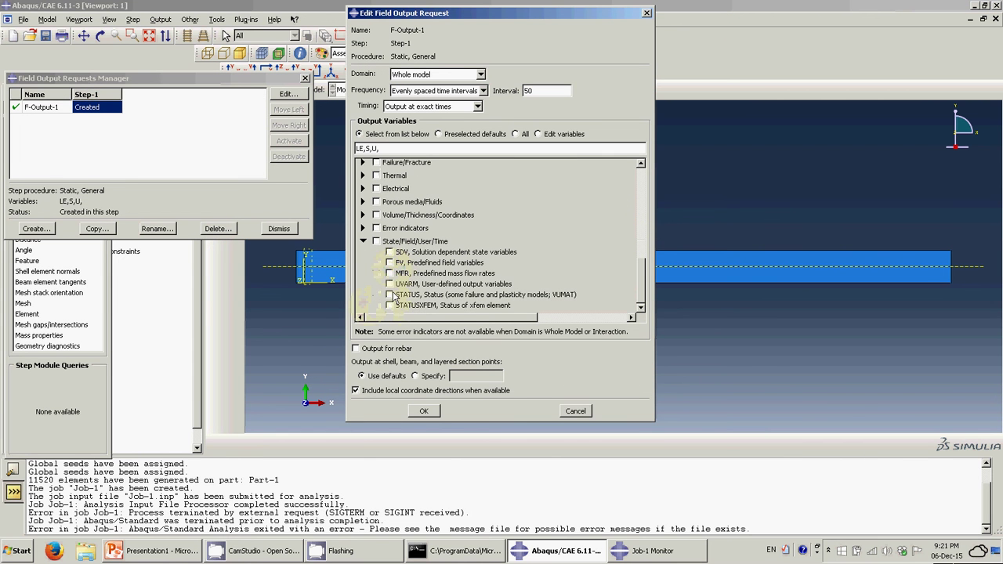
left_click(389, 296)
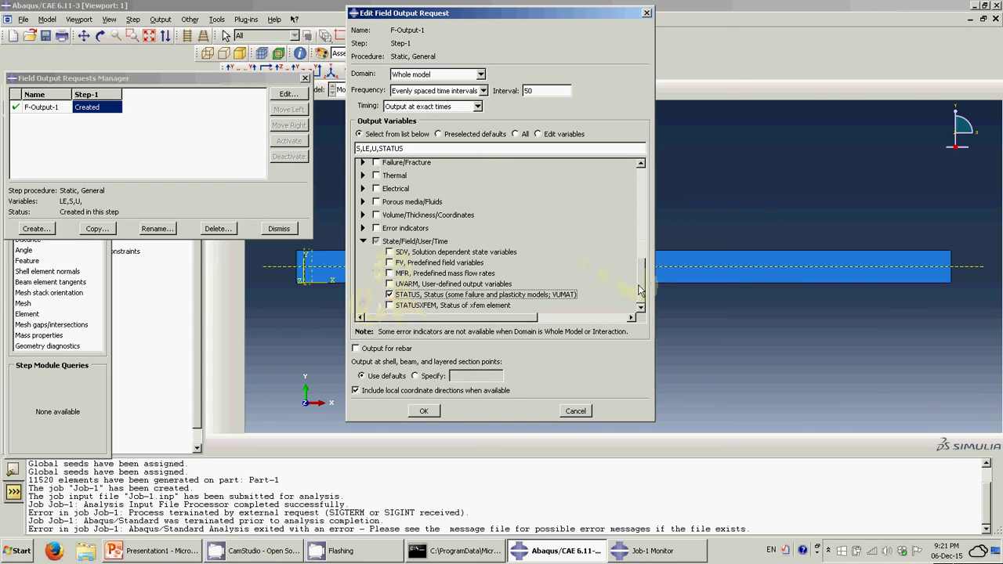
Add the SDEG scalar stiffness degradation variable to F-Output-1 and save the field output request
left_click_drag(639, 290, 641, 263)
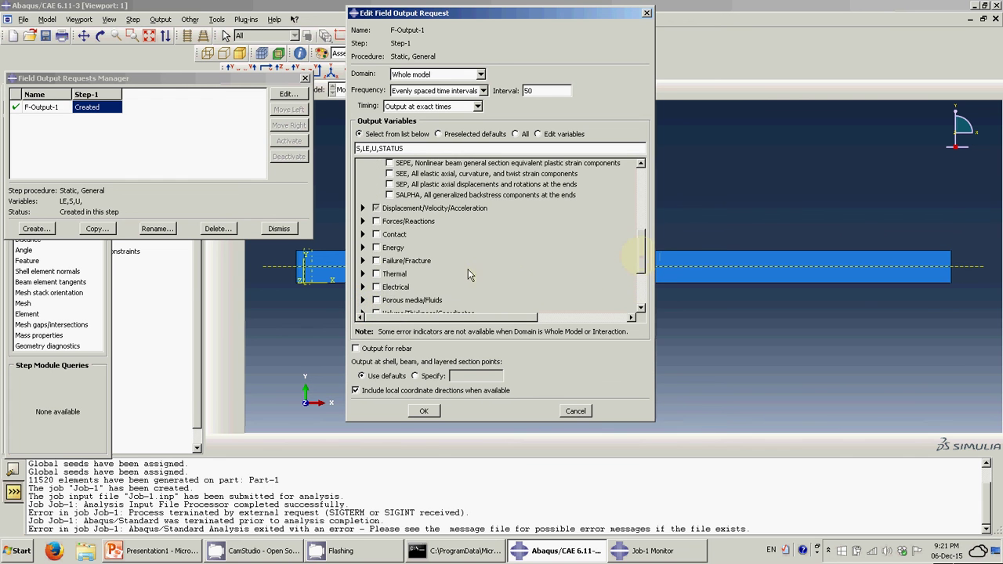
left_click(363, 261)
scroll(396, 245, "down", 4)
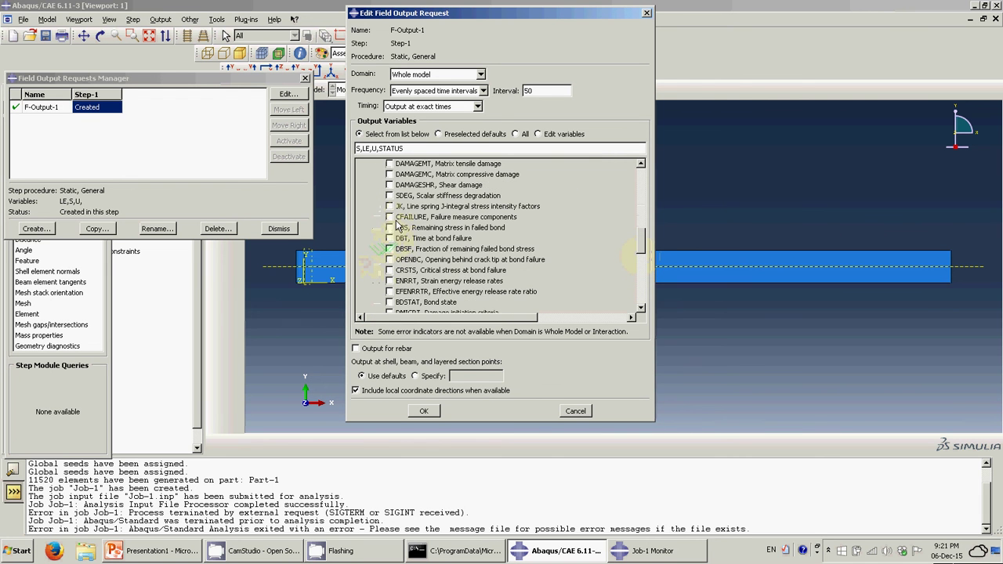
scroll(397, 225, "up", 3)
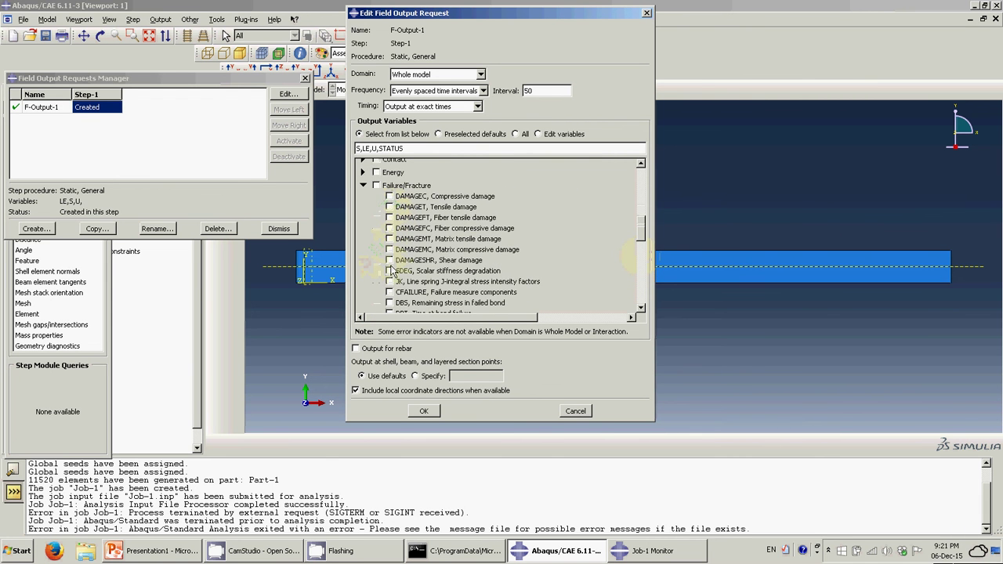
left_click(389, 271)
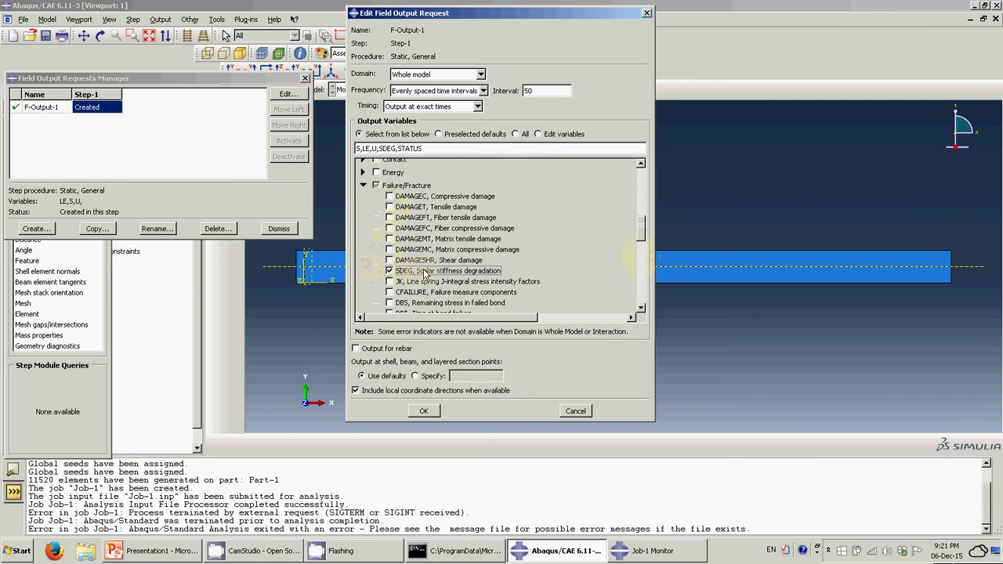
left_click(423, 411)
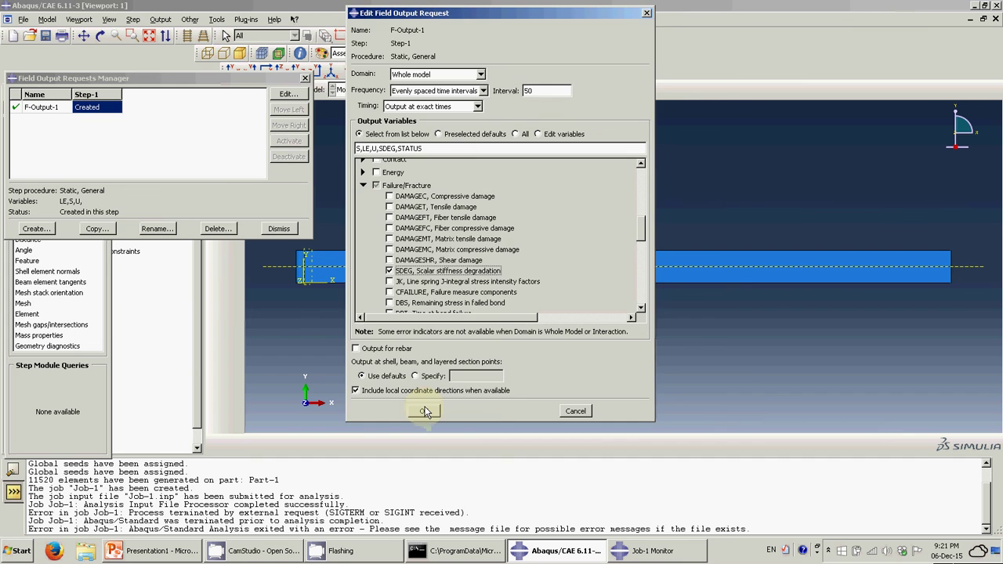
left_click(276, 228)
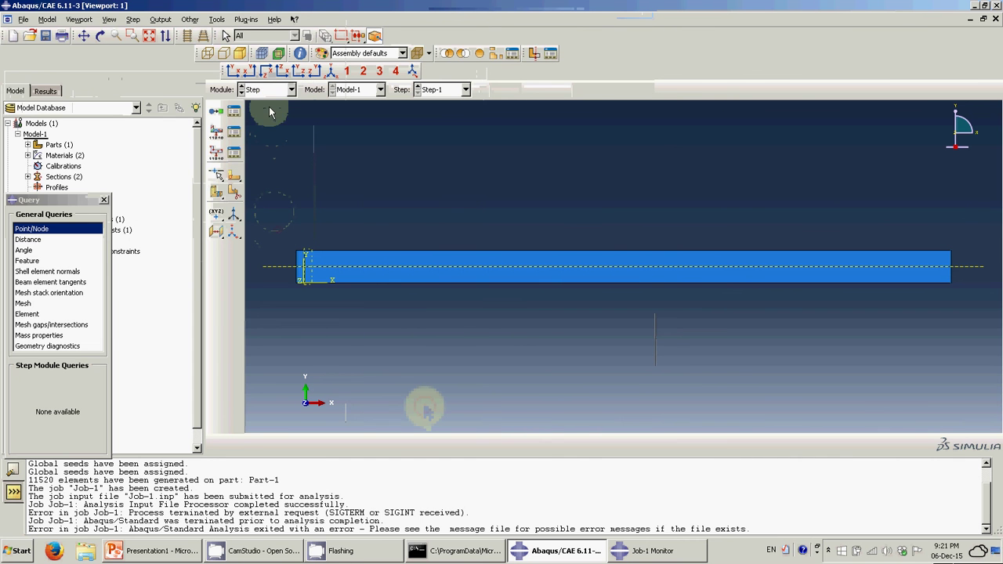
Resubmit Job-1 with the updated output request, overwriting the existing job files
left_click(279, 90)
left_click(275, 188)
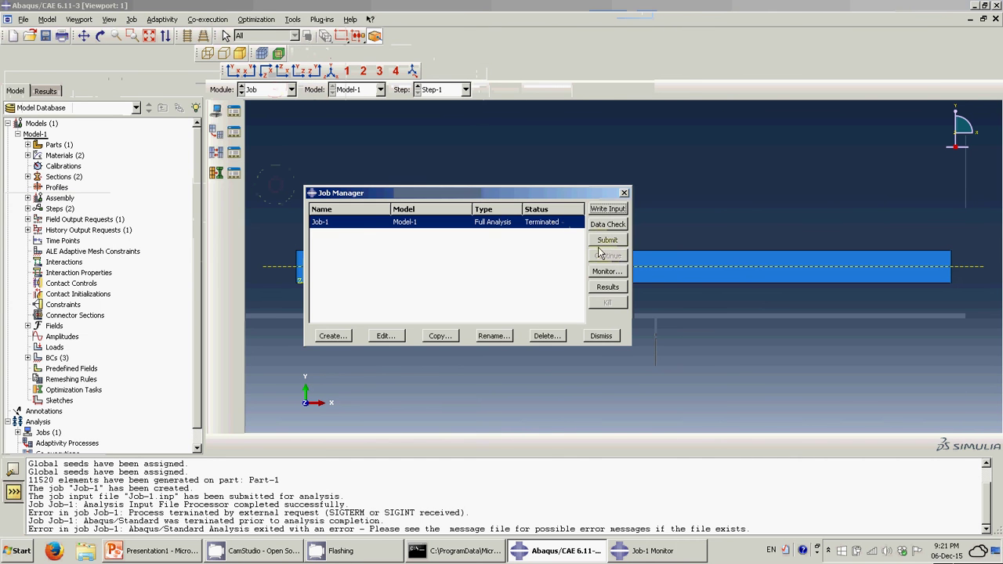
left_click(608, 245)
left_click(144, 148)
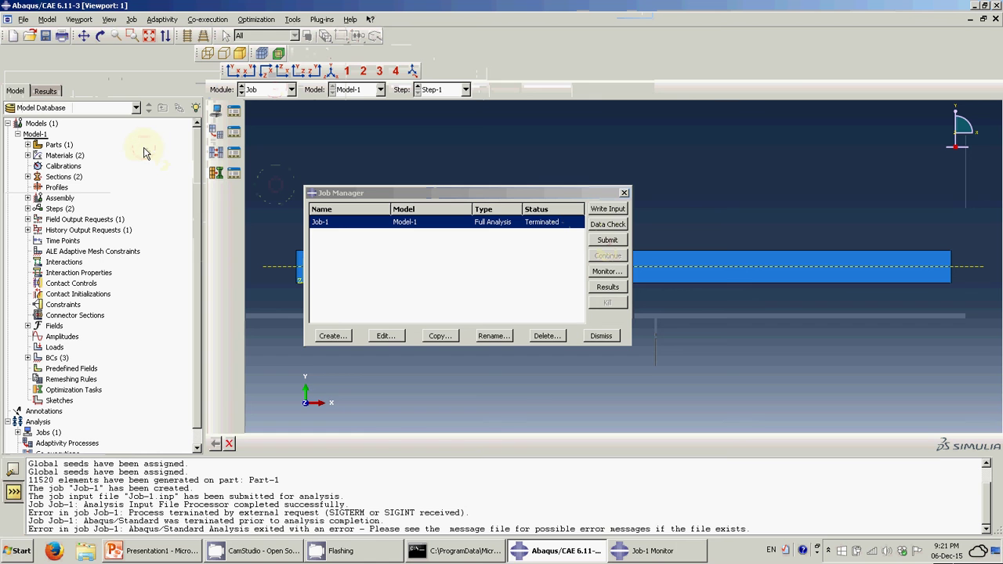
left_click(339, 553)
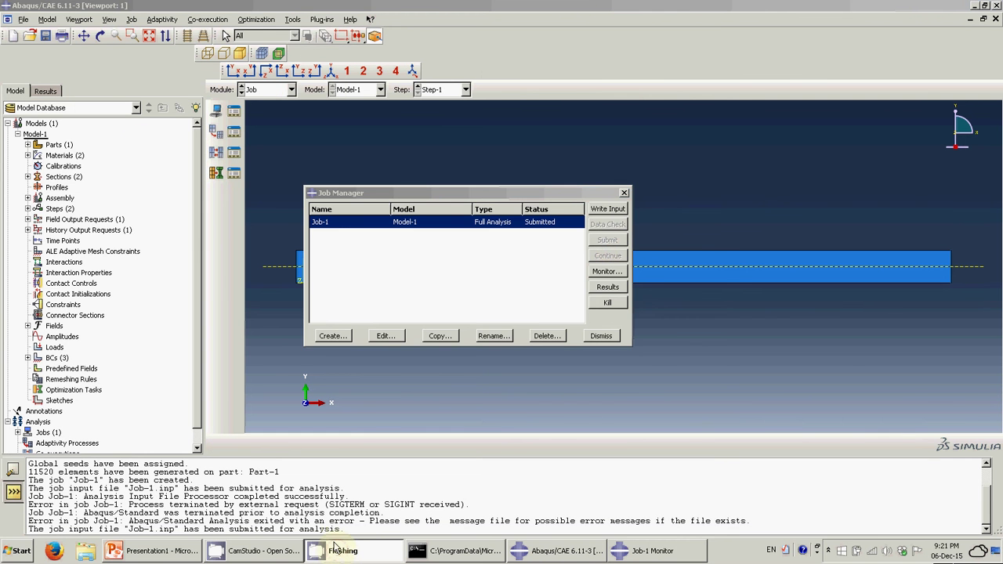
left_click(827, 551)
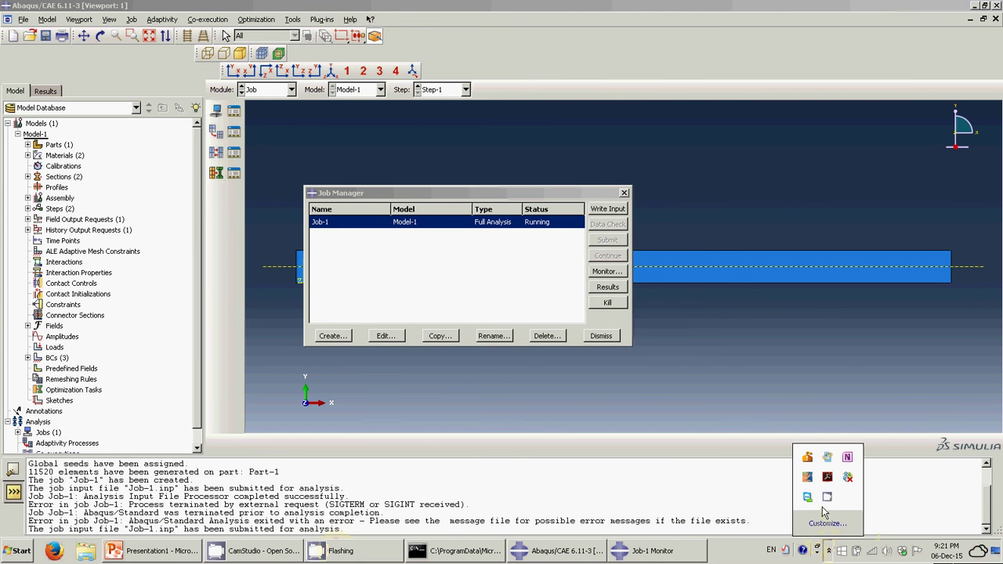
right_click(827, 477)
left_click(845, 464)
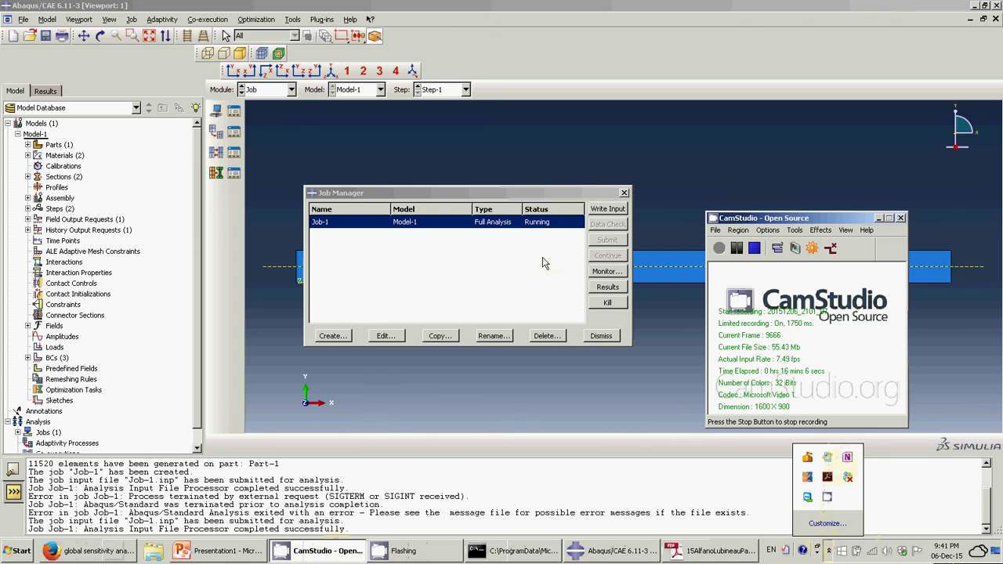
Kill the running Job-1 analysis from the Job Manager
left_click(564, 193)
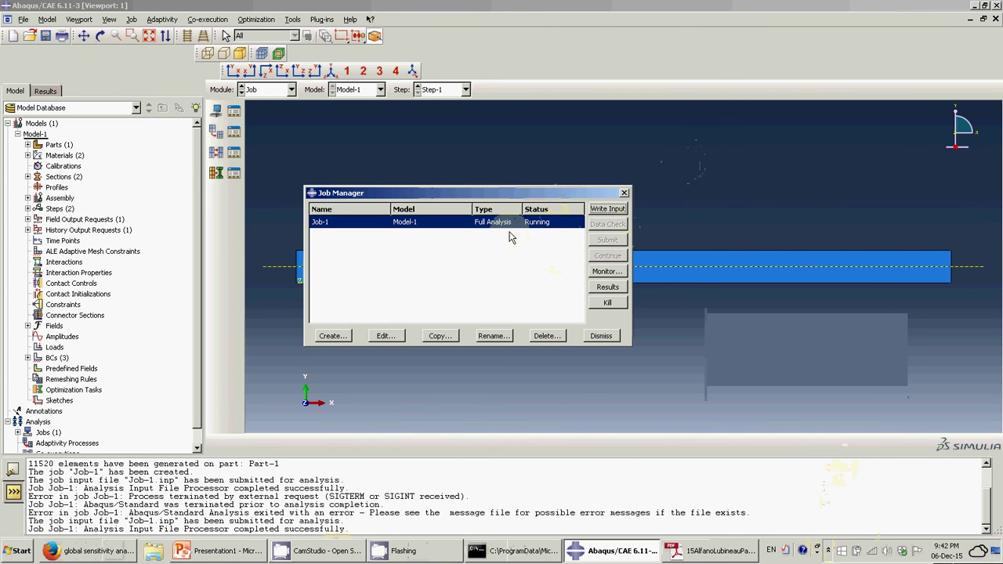
left_click(607, 302)
left_click(484, 289)
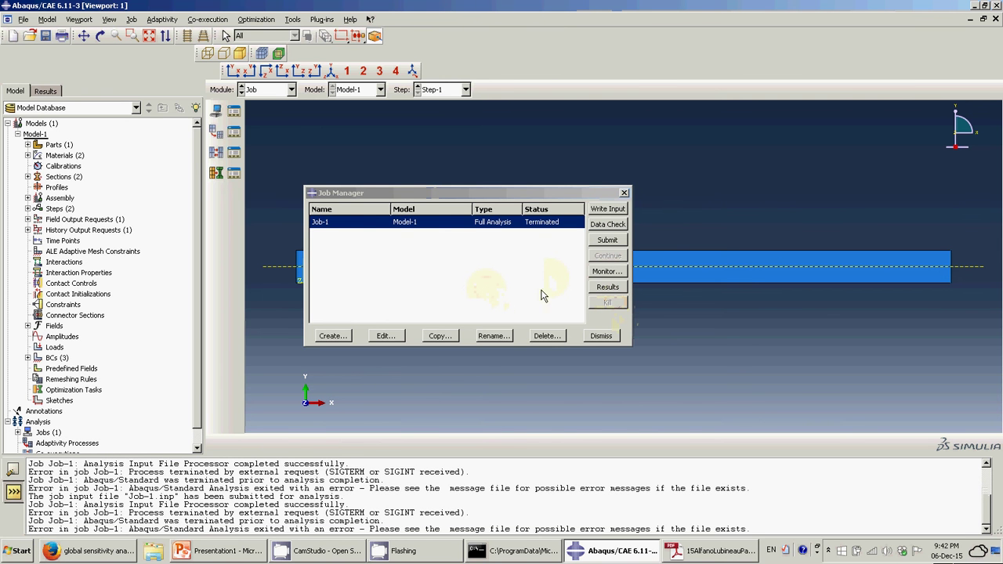
Open the Job-1 results, show the Mises stress contour at the last frame and return to the first frame
left_click(606, 287)
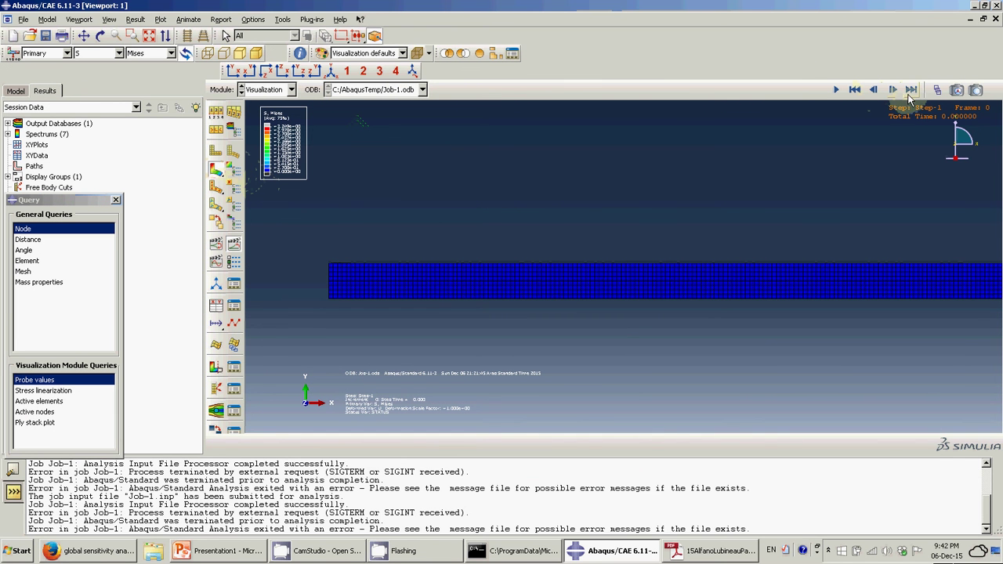
left_click(911, 90)
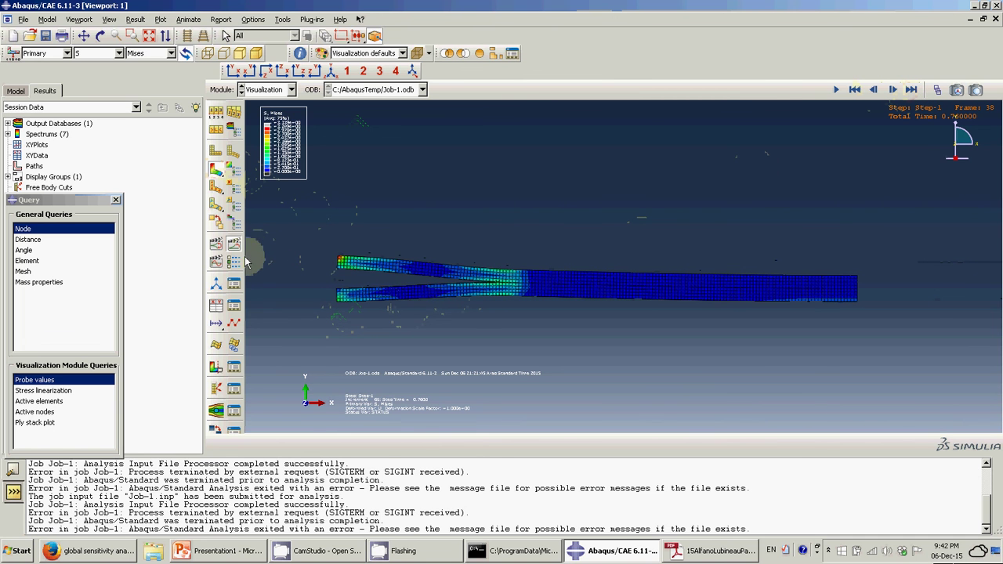
left_click(855, 90)
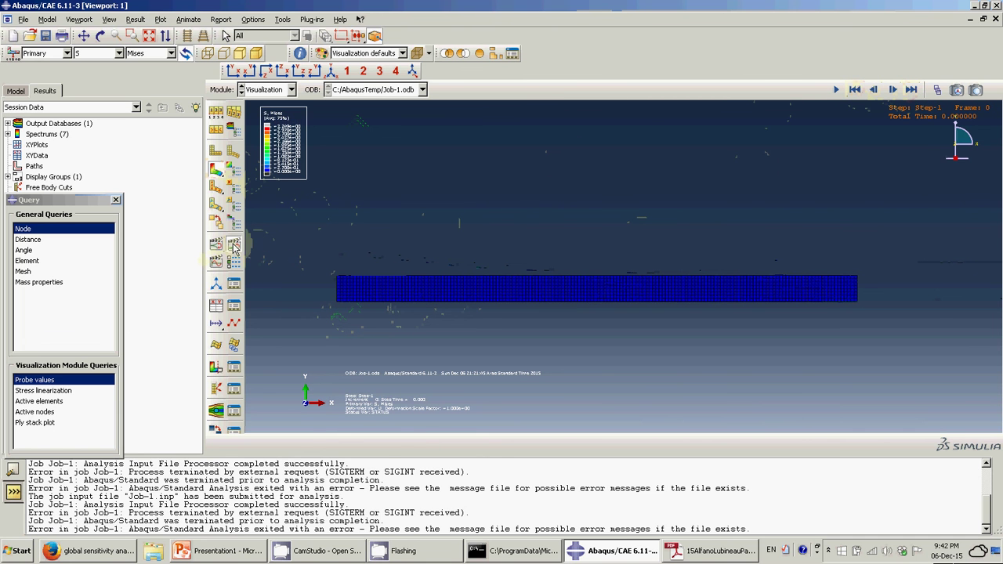
Play the time history animation of the bar's Mises stress to examine the layer separating, and pause it partway
left_click(235, 246)
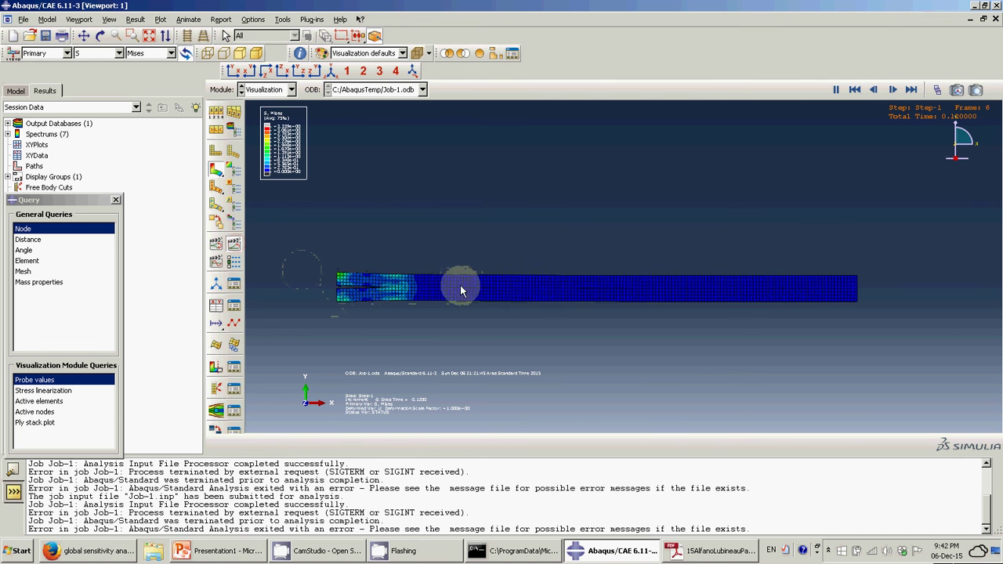
scroll(381, 287, "up", 2)
scroll(354, 291, "up", 3)
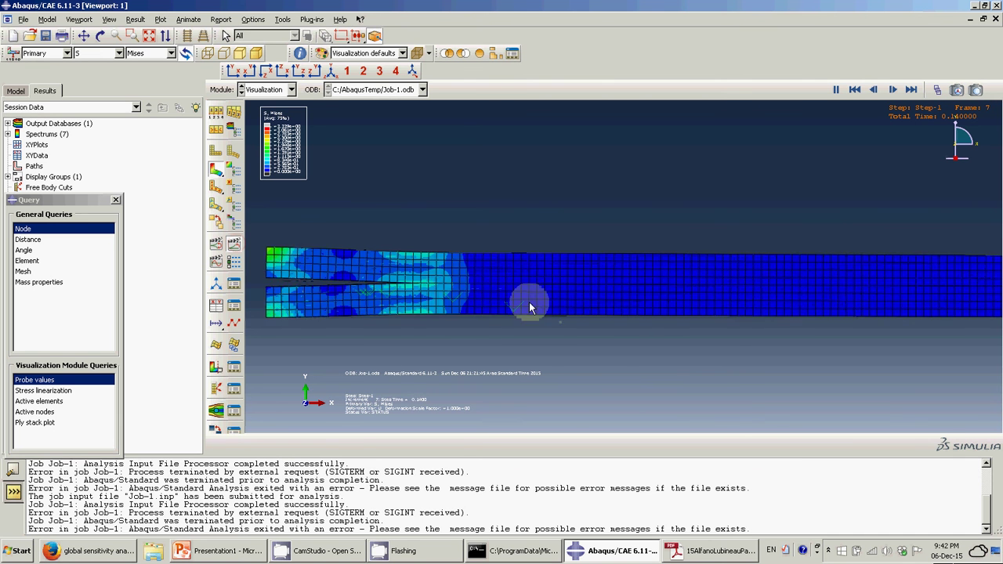
scroll(812, 329, "down", 2)
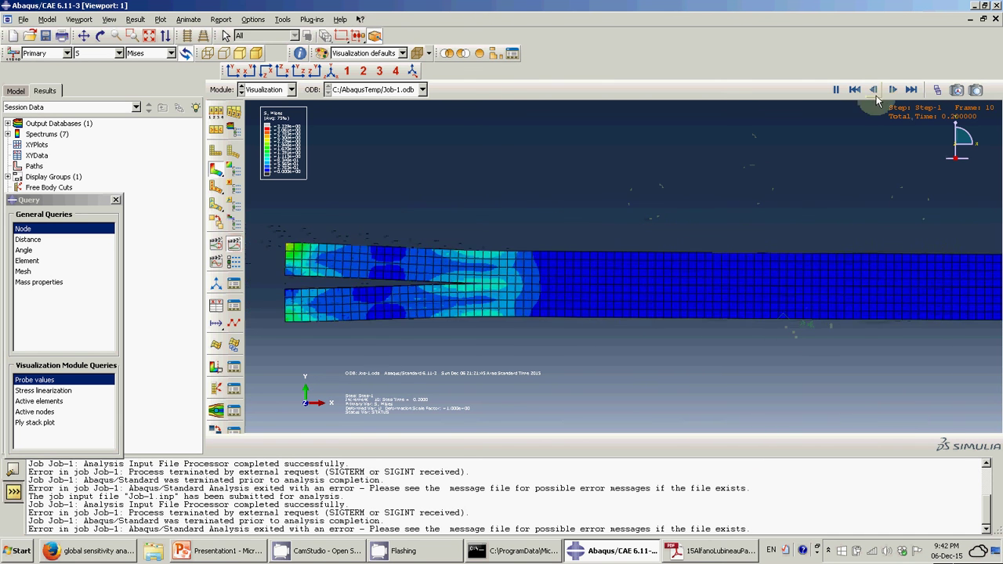
left_click(835, 89)
scroll(577, 314, "down", 1)
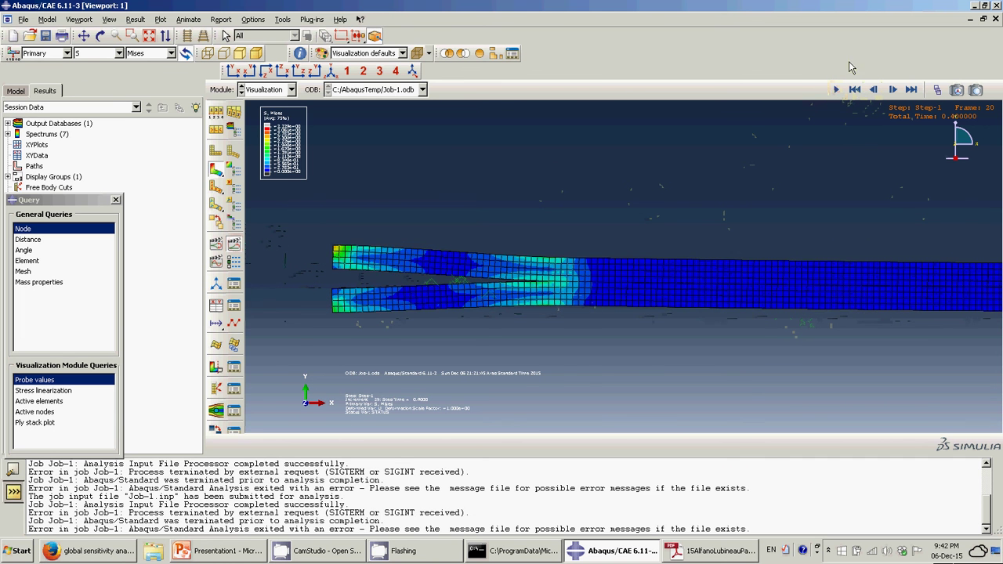
Step through the frames from the first one up to frame 7 to examine the cohesive elements failing at the crack tip
left_click(854, 89)
scroll(336, 286, "up", 6)
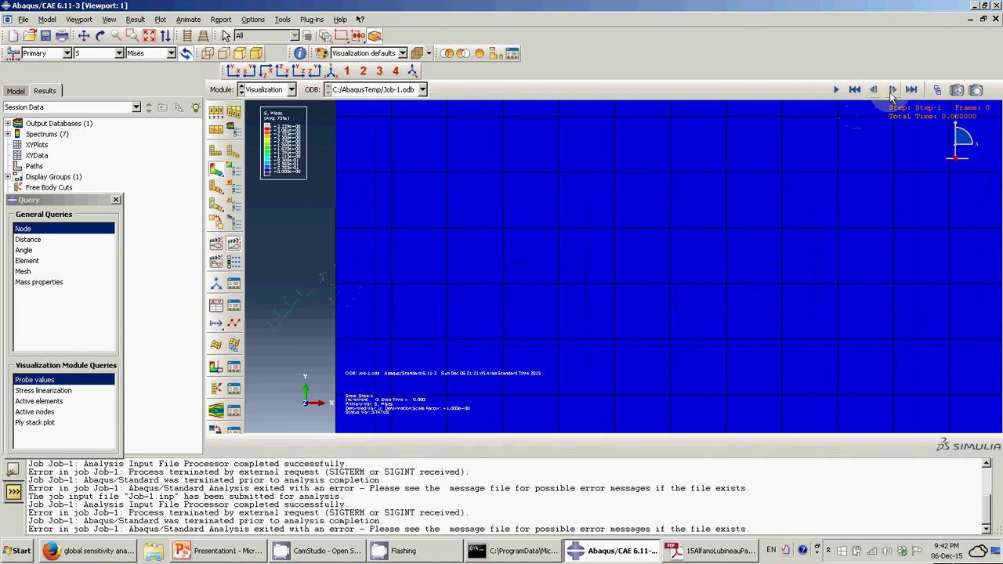
left_click(892, 89)
left_click(892, 90)
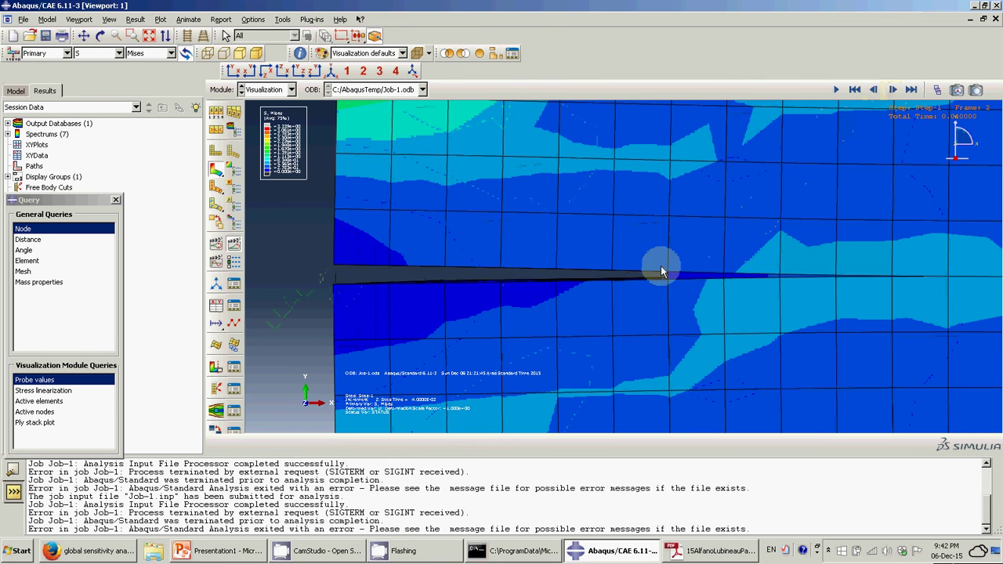
mouse_move(506, 275)
middle_mouse_down("ctrl+alt")
mouse_move(557, 290)
mouse_move(501, 290)
mouse_move(573, 260)
mouse_move(516, 278)
middle_mouse_up("ctrl+alt")
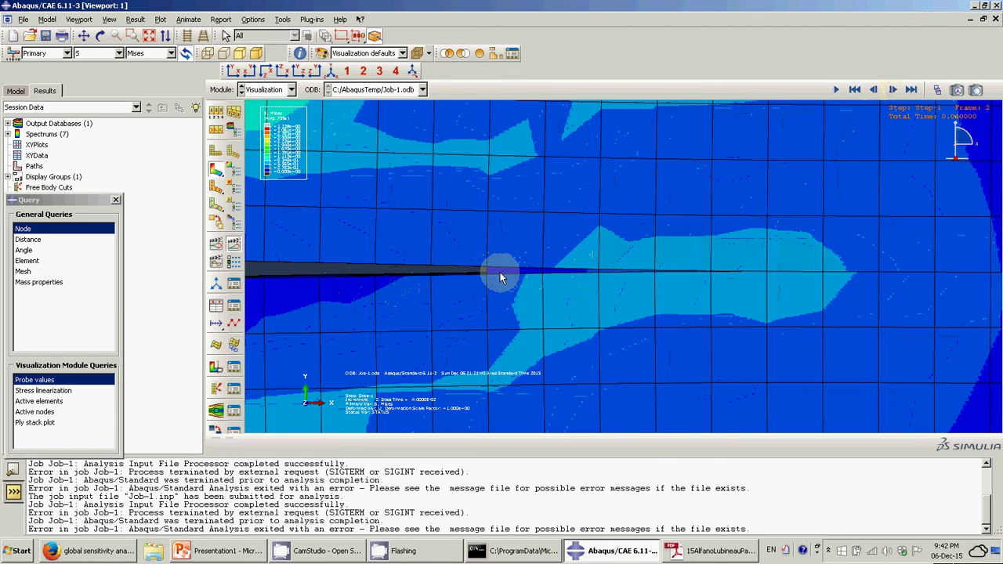
left_click(892, 90)
middle_click_drag(833, 190, 535, 183, "ctrl+alt")
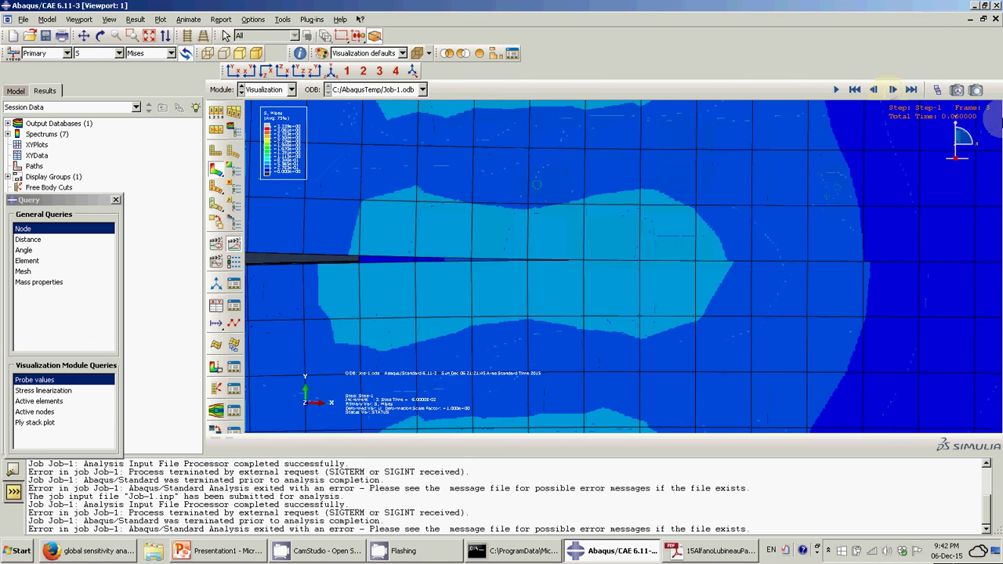
left_click(892, 90)
left_click(892, 90)
left_click(892, 90)
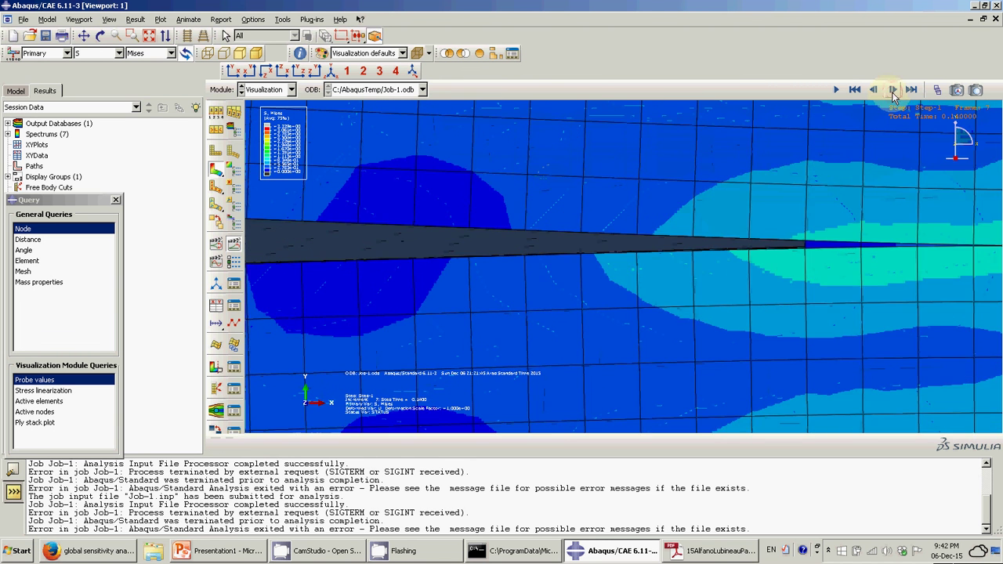
left_click(892, 90)
Replay the animation of the whole bar and pause it at frame 35 to examine the separated arms
right_click_drag(670, 213, 564, 264, "ctrl+alt")
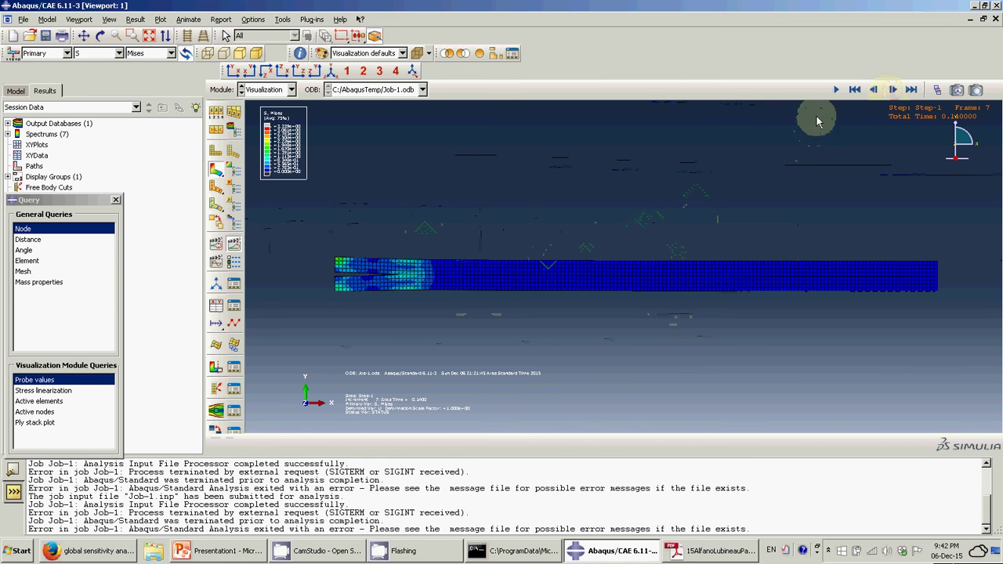
left_click(835, 90)
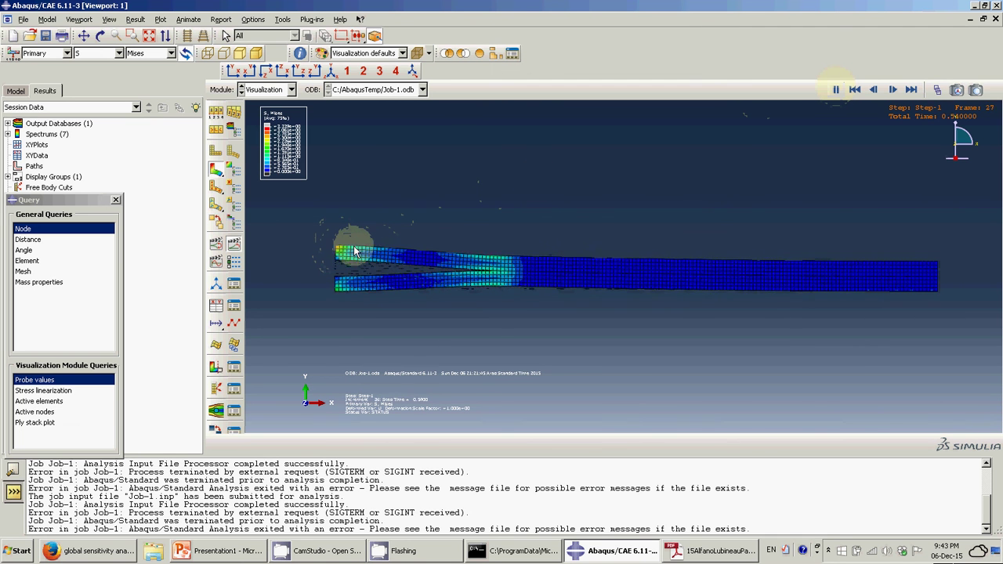
left_click(835, 91)
scroll(455, 306, "up", 3)
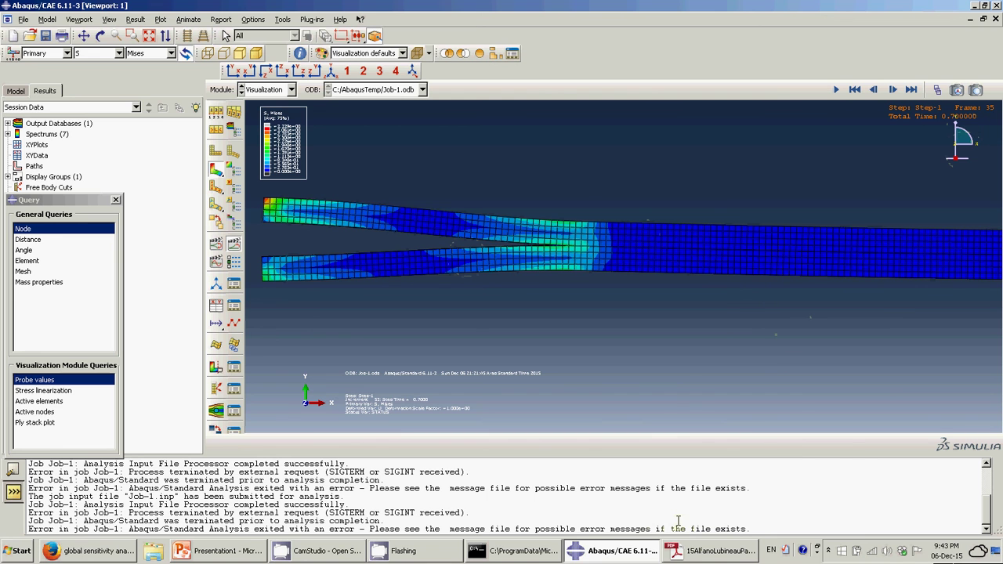
left_click(828, 551)
right_click(828, 499)
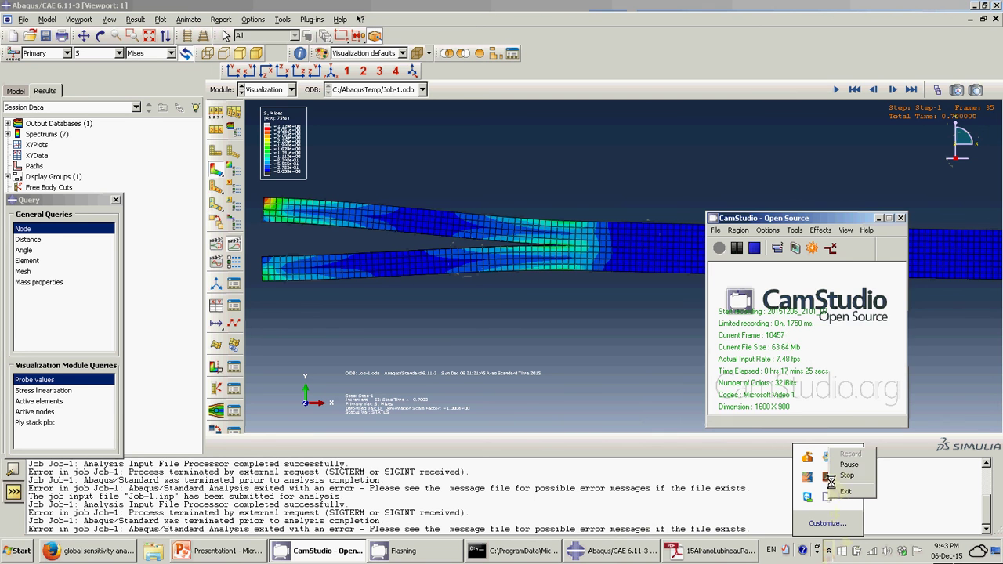